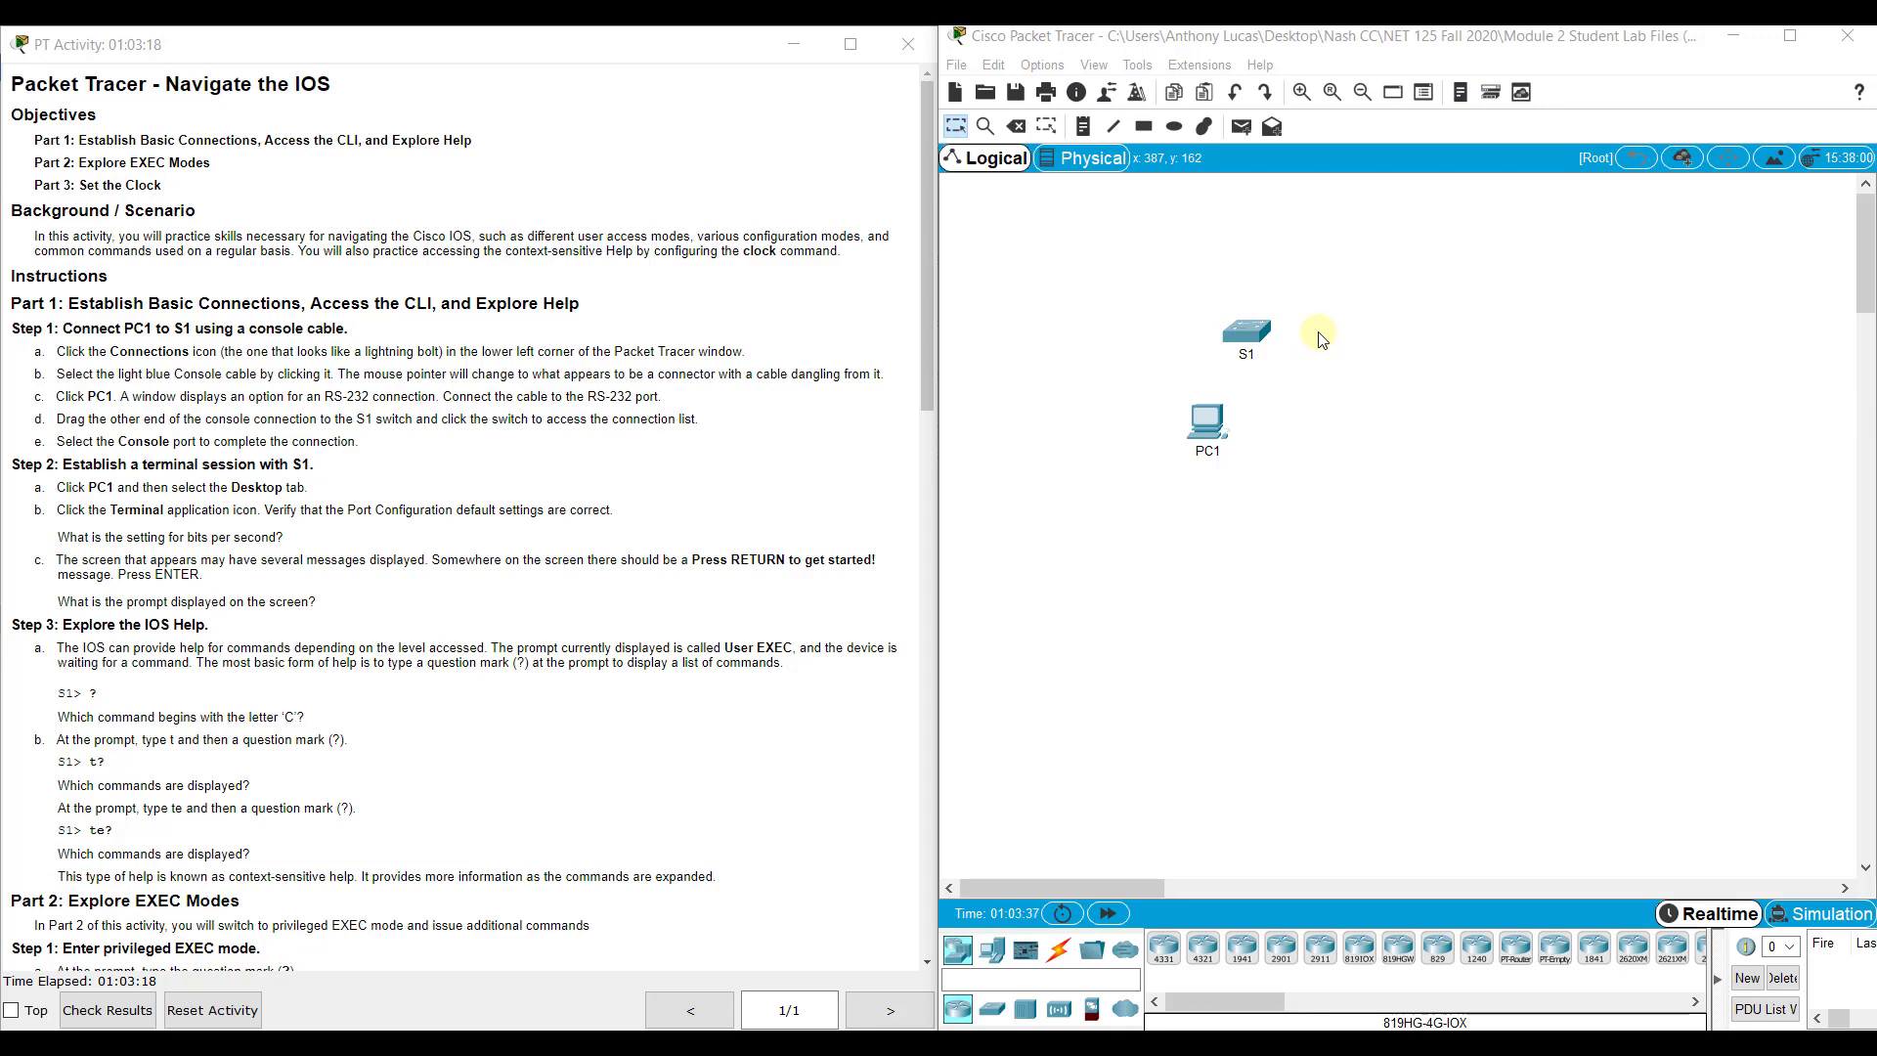
Try S1's CLI from its device window, dismiss the locked-interface warning, and close it
{"action": "left_click", "coordinate": [1258, 338]}
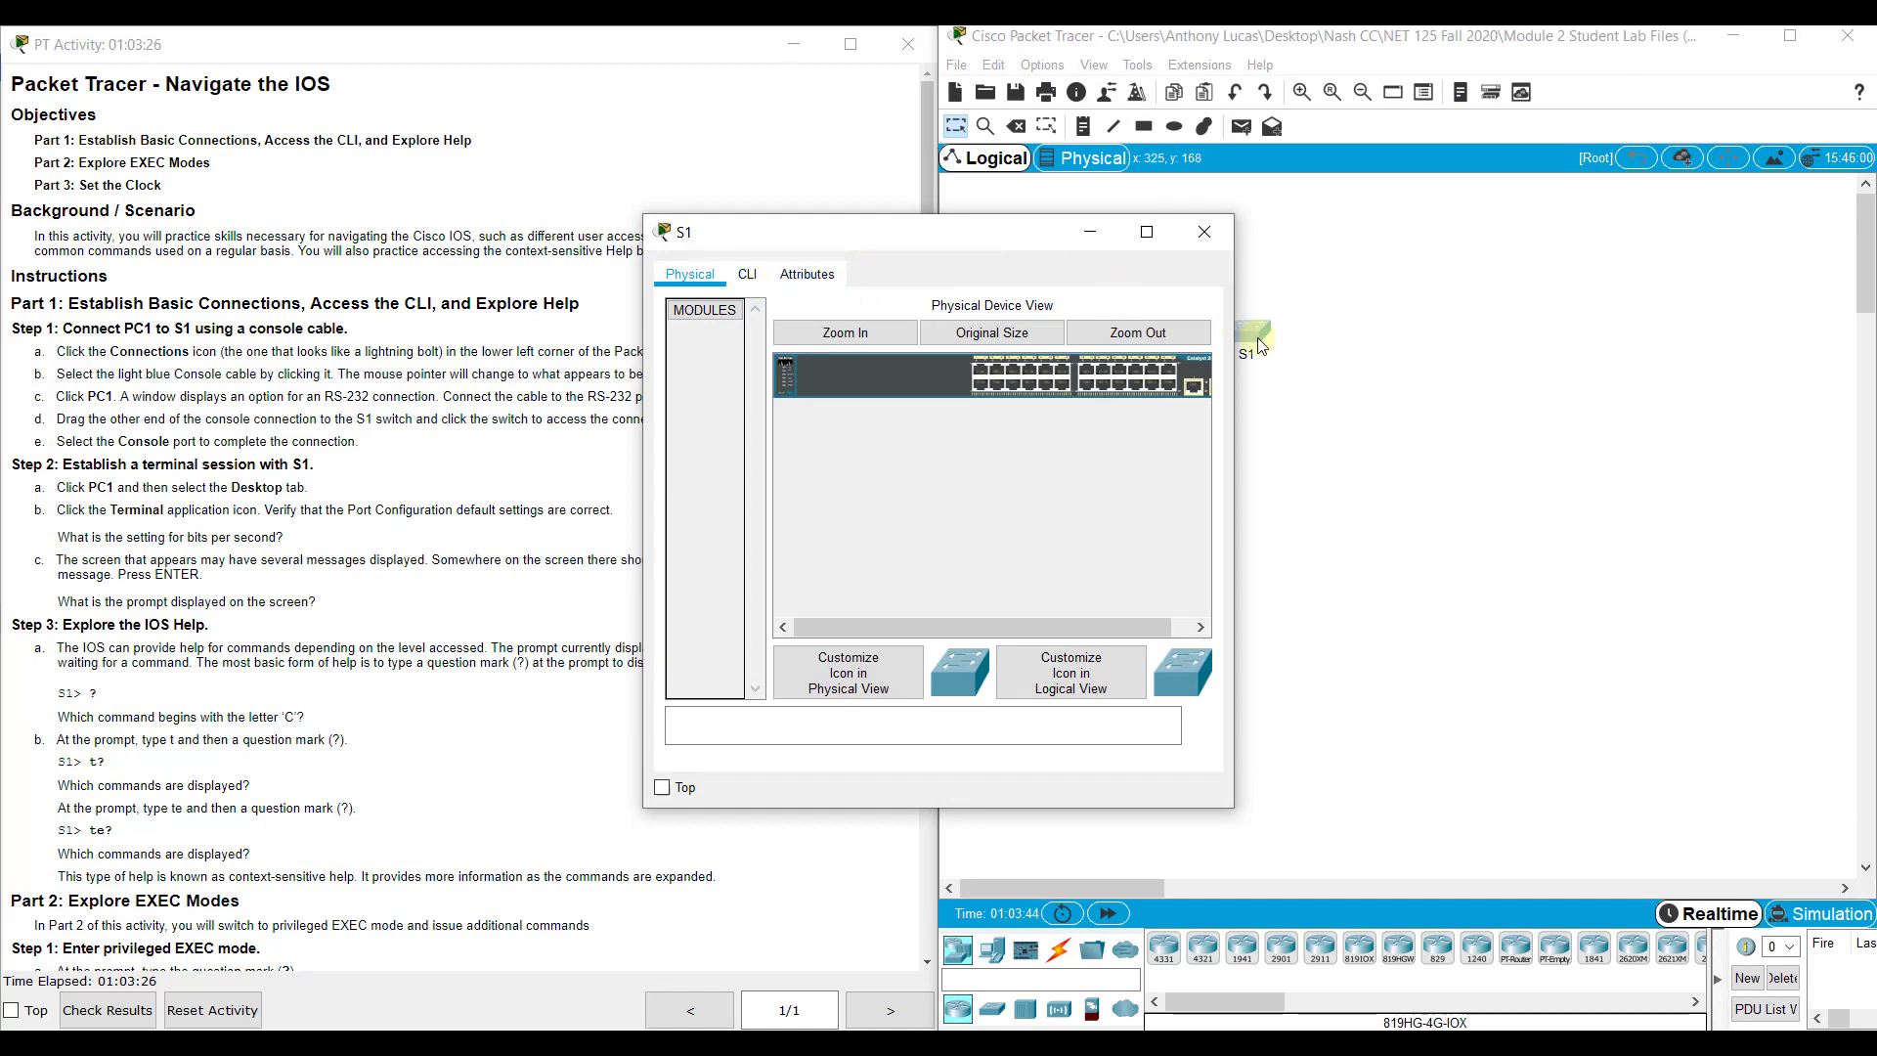
{"action": "left_click", "coordinate": [759, 286]}
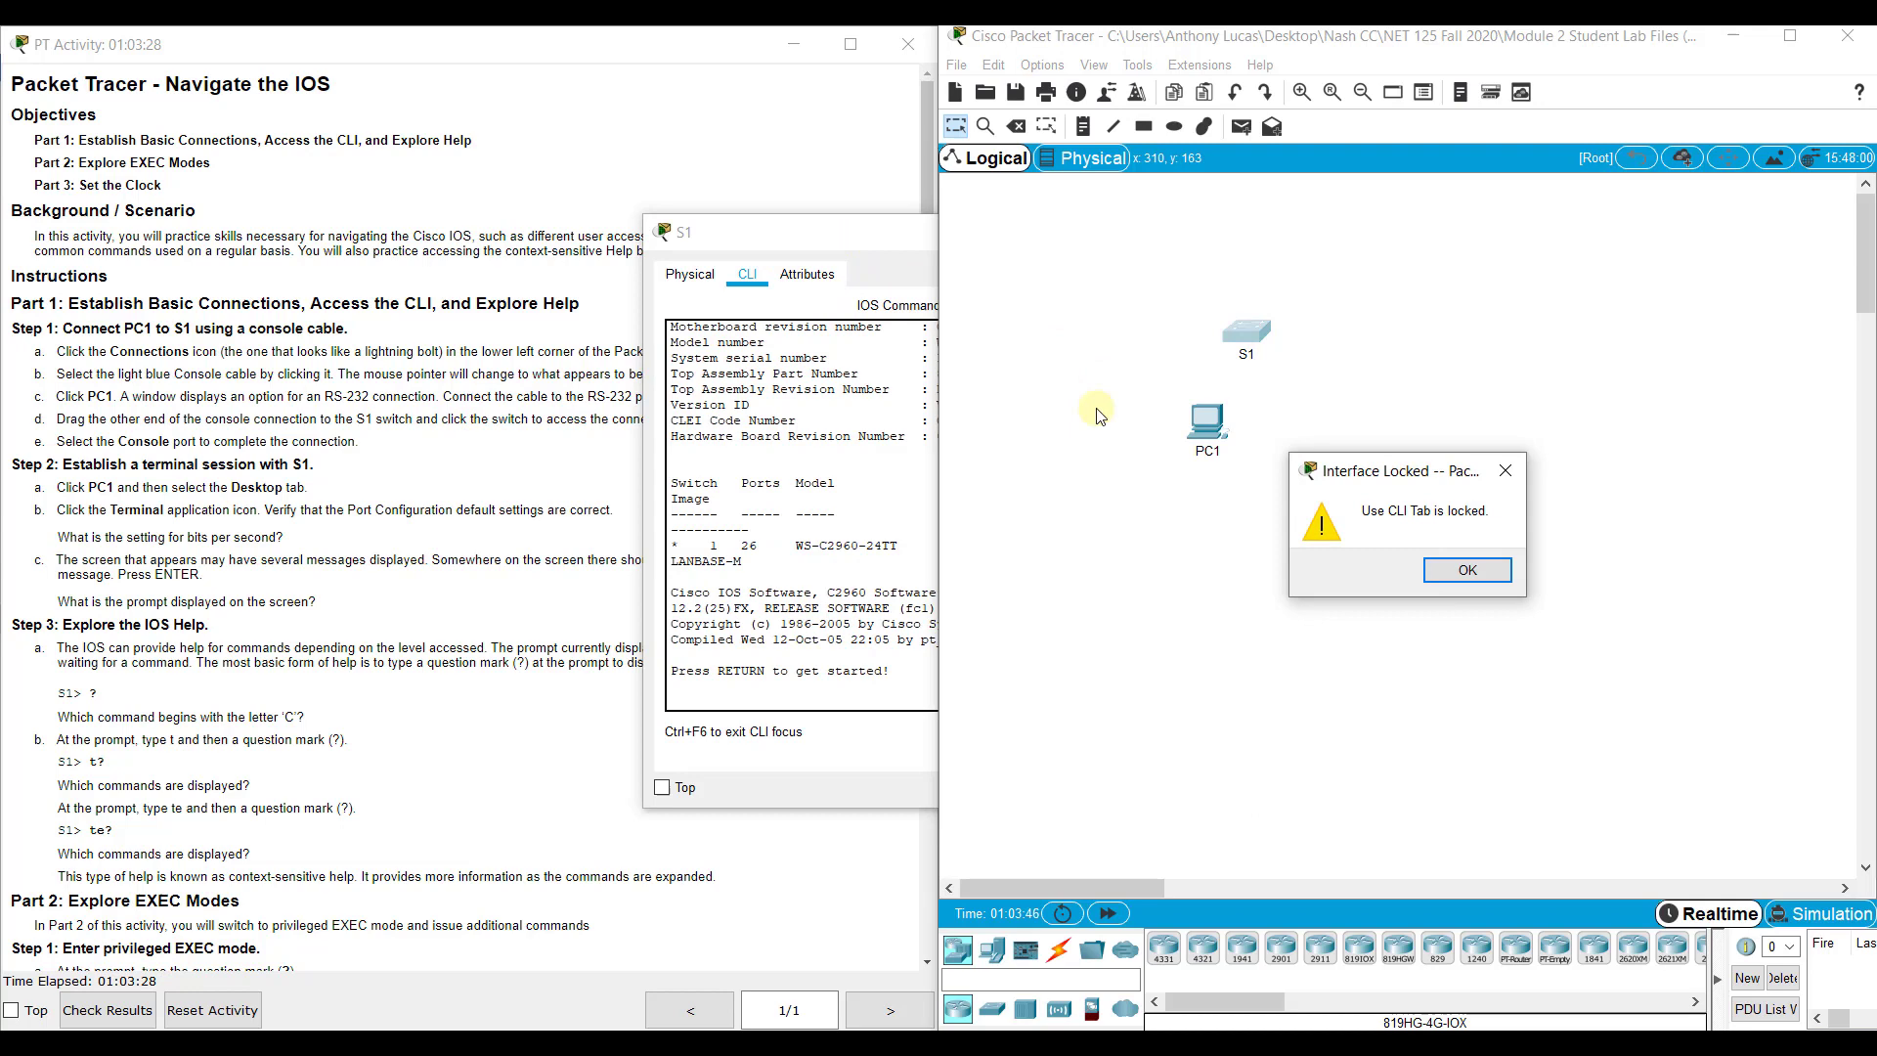
{"action": "left_click", "coordinate": [1492, 575]}
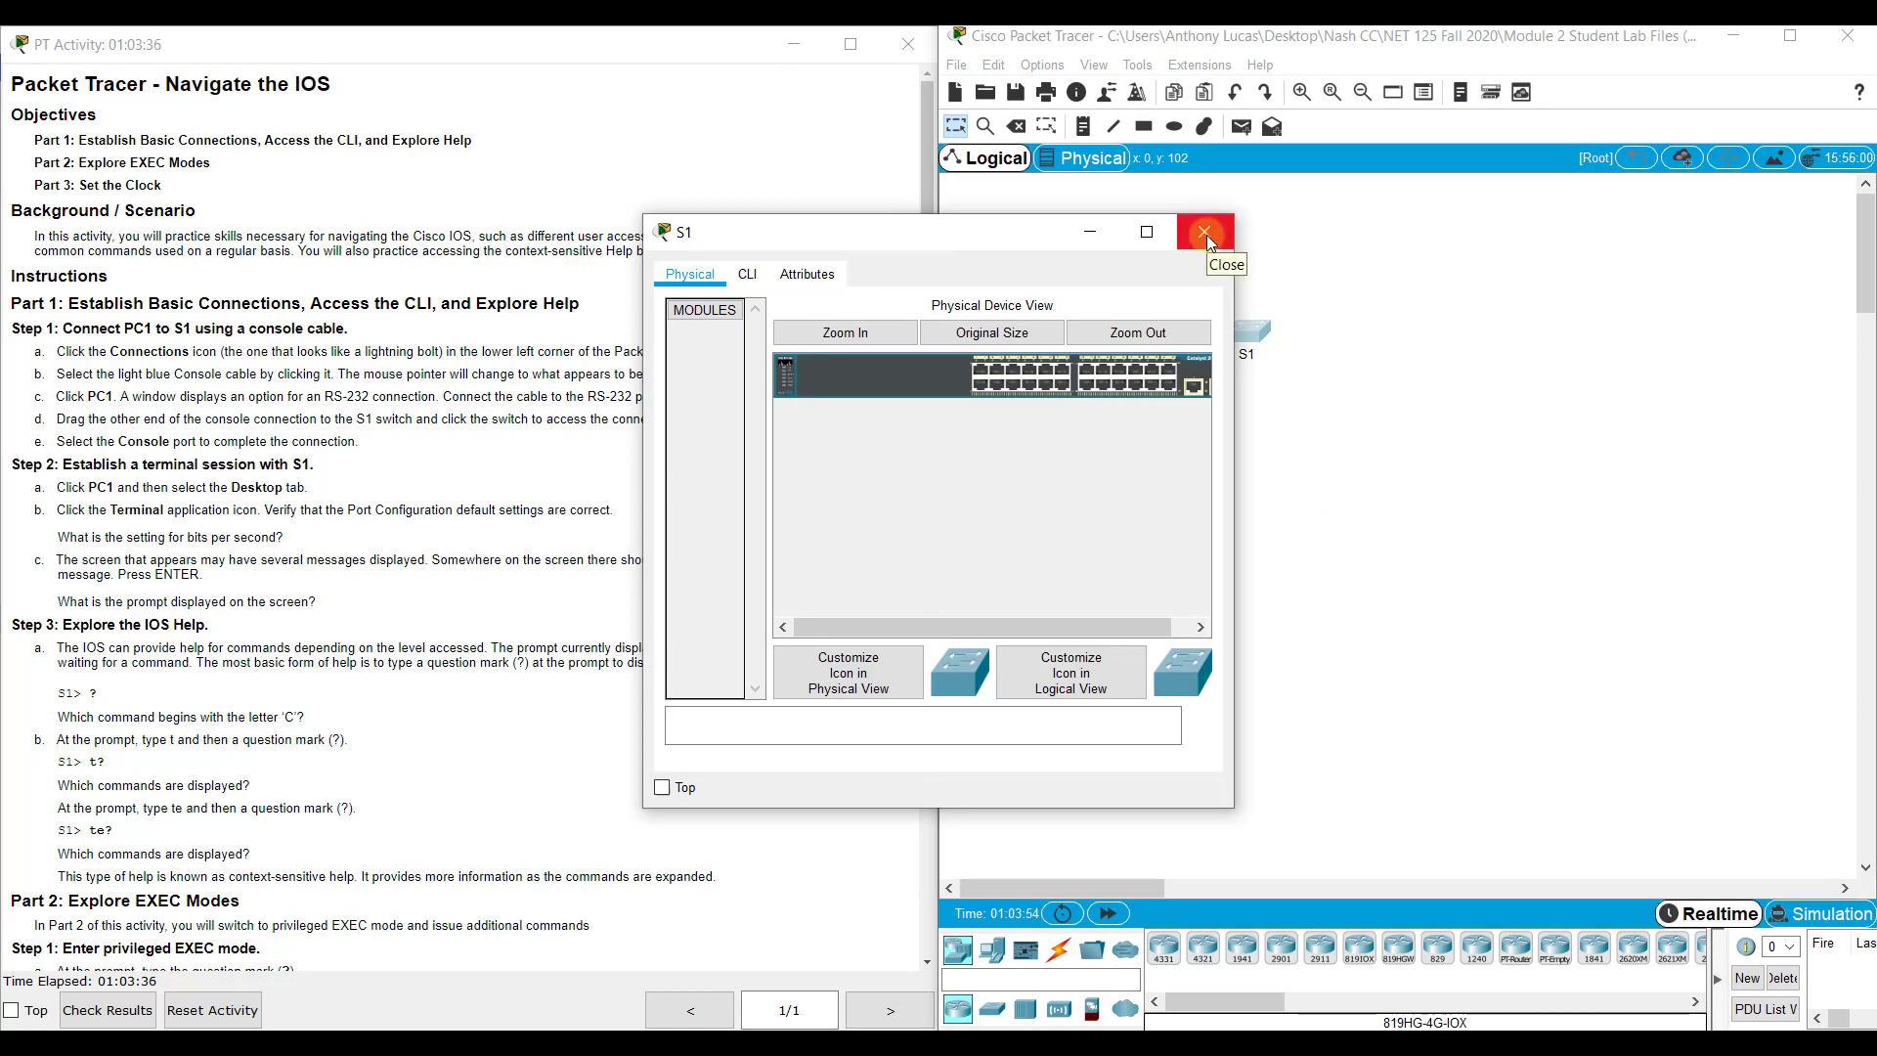
{"action": "left_click", "coordinate": [1206, 234]}
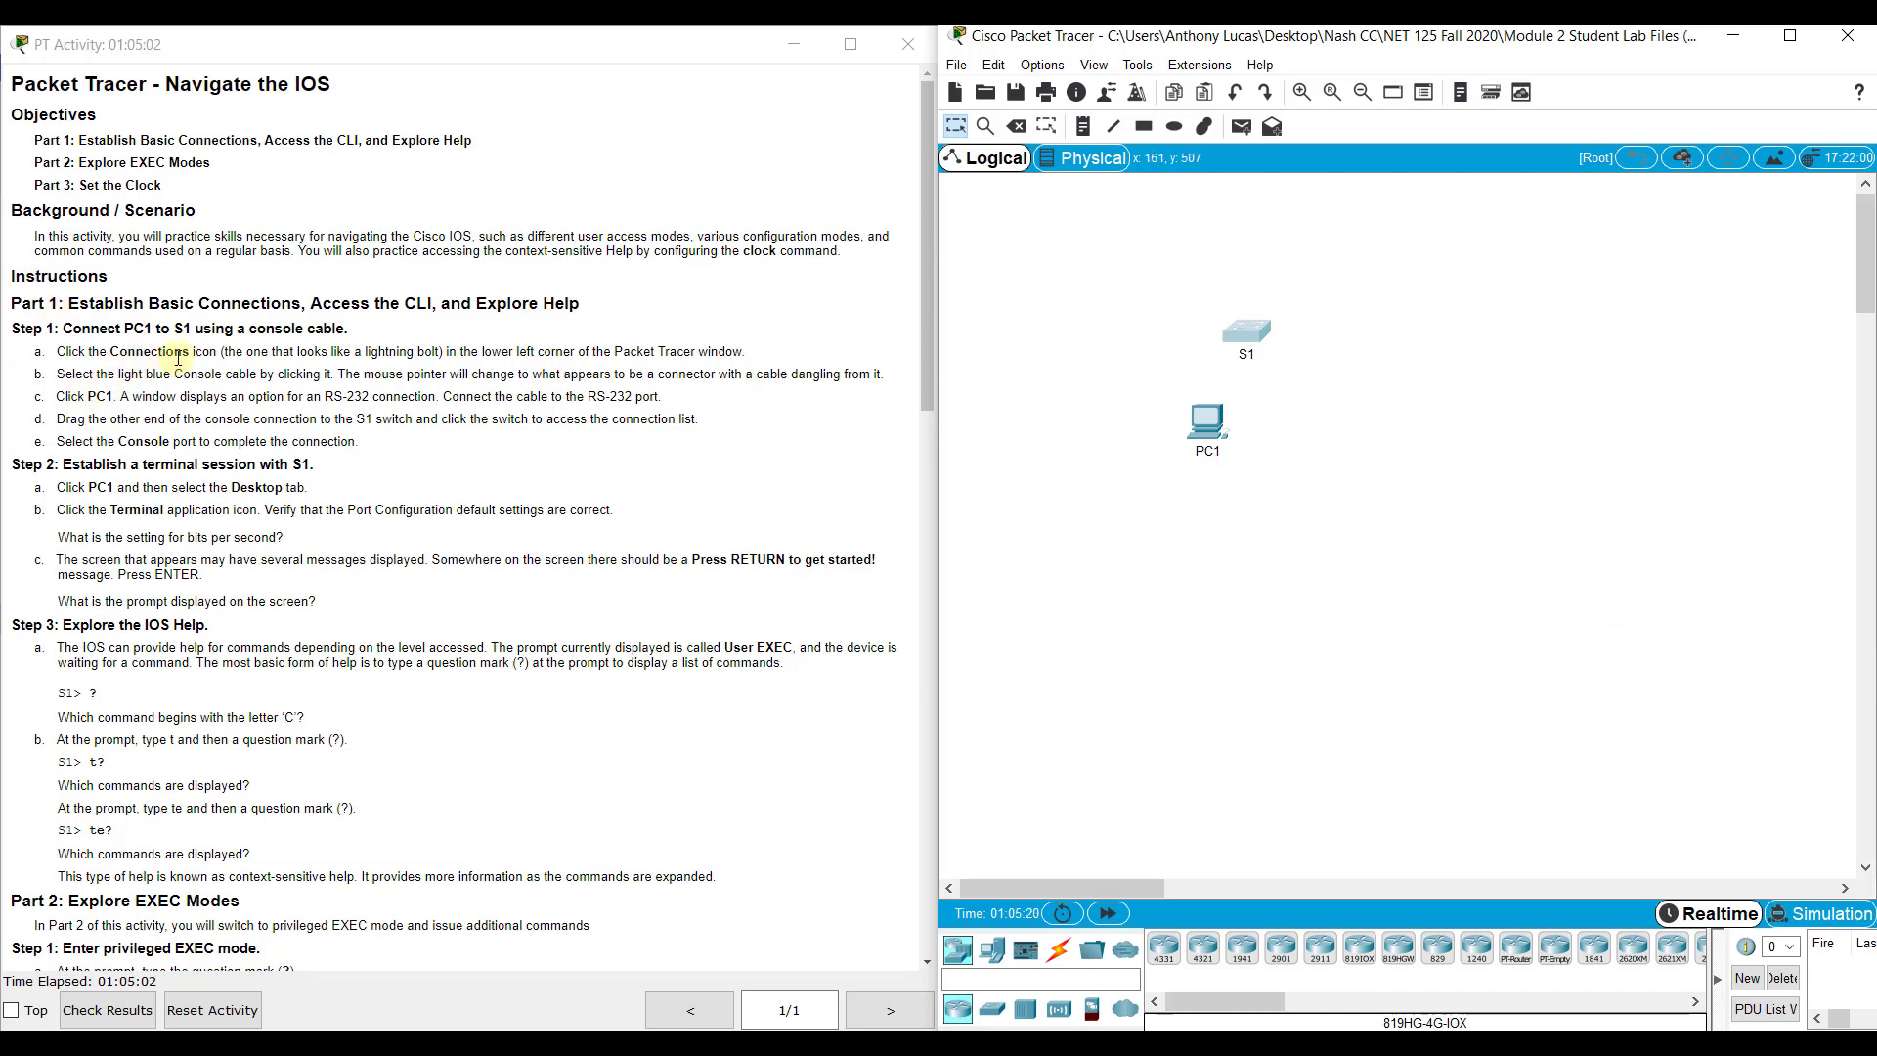
Connect a Console cable from PC1's RS 232 port to S1's Console port
{"action": "left_click", "coordinate": [1060, 951]}
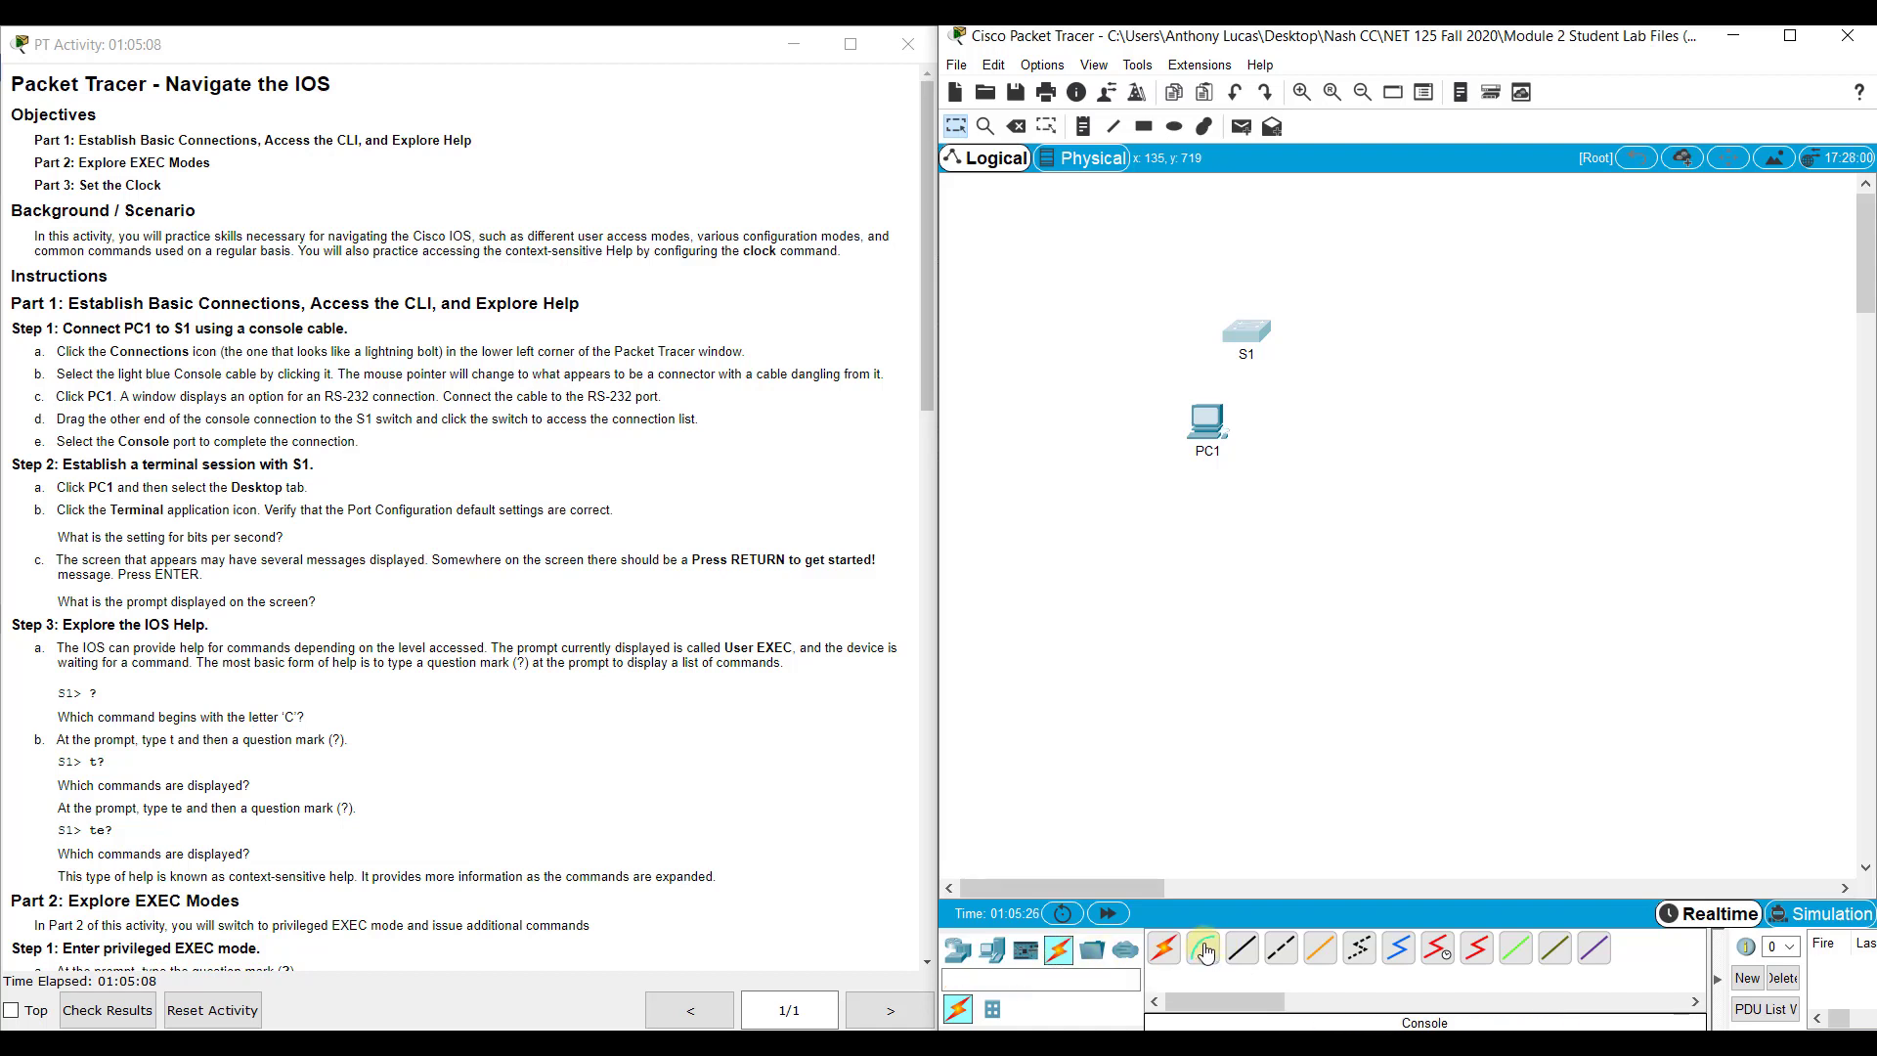
{"action": "left_click", "coordinate": [1206, 951]}
{"action": "left_click", "coordinate": [1212, 423]}
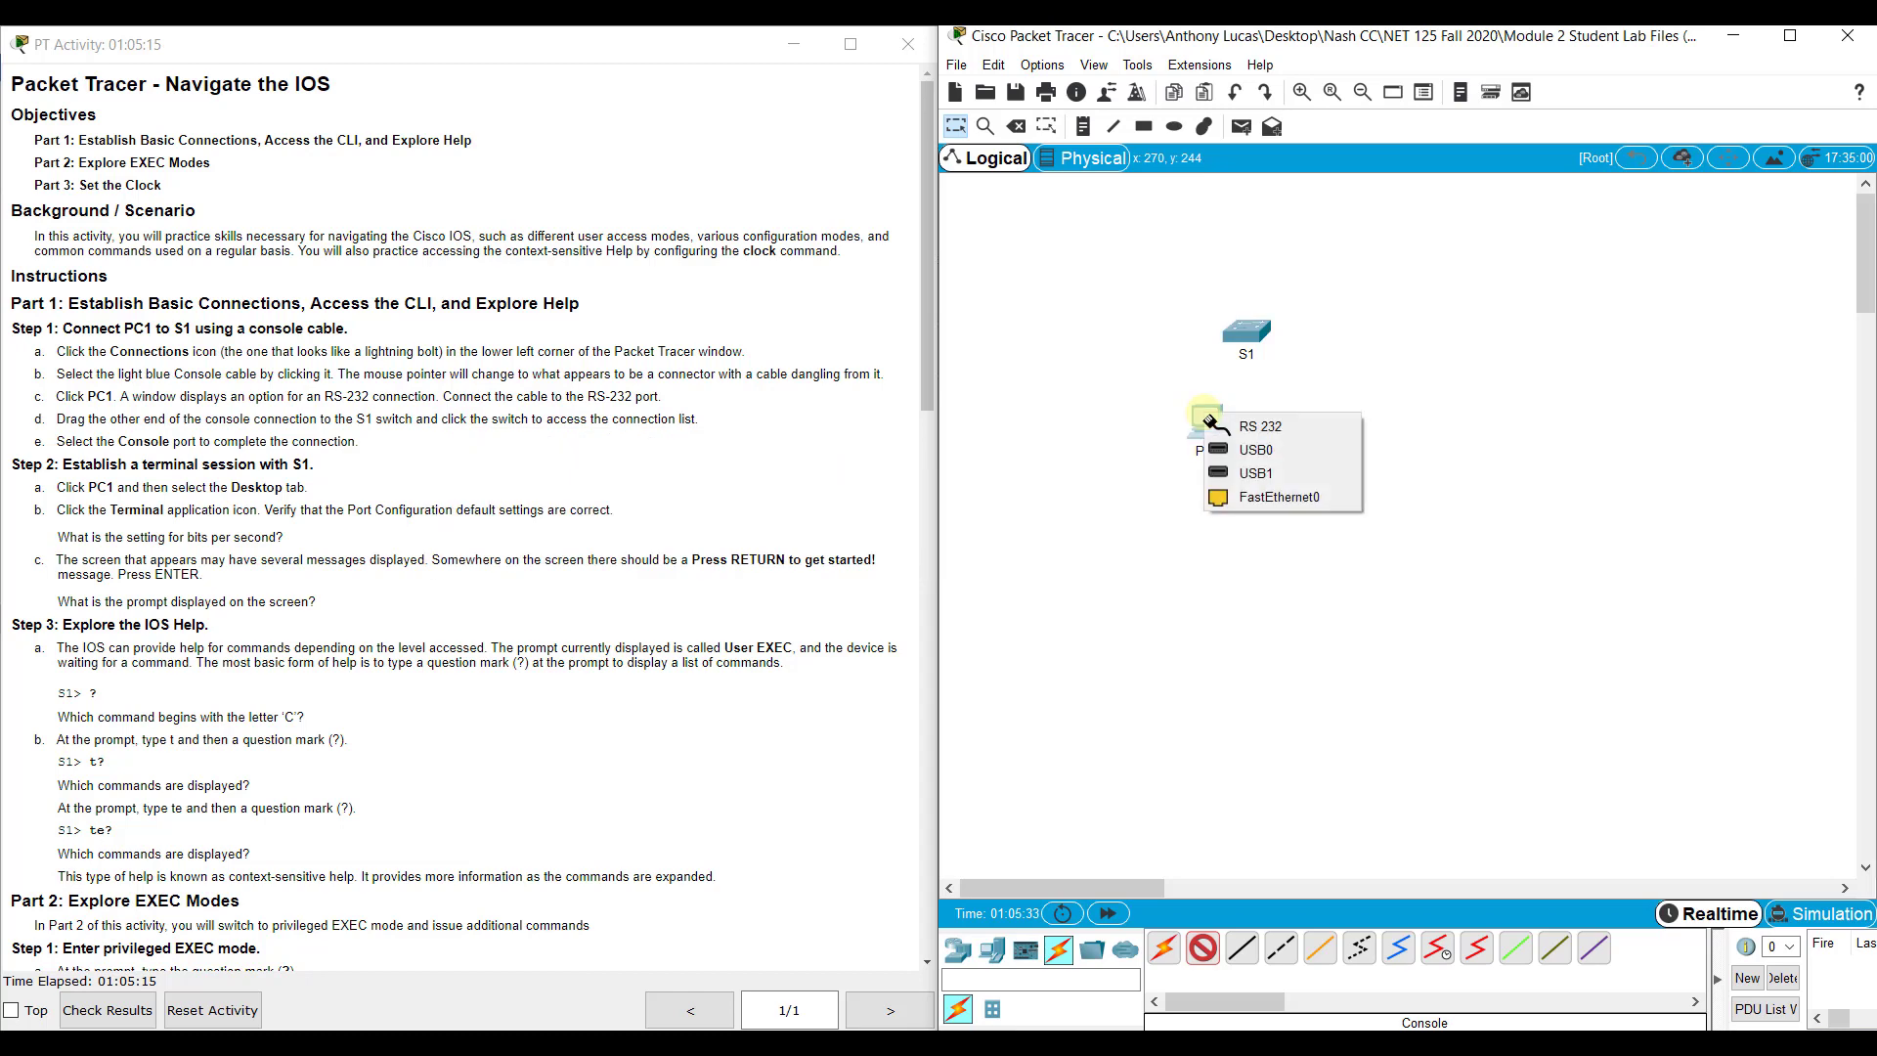
{"action": "left_click", "coordinate": [1287, 426]}
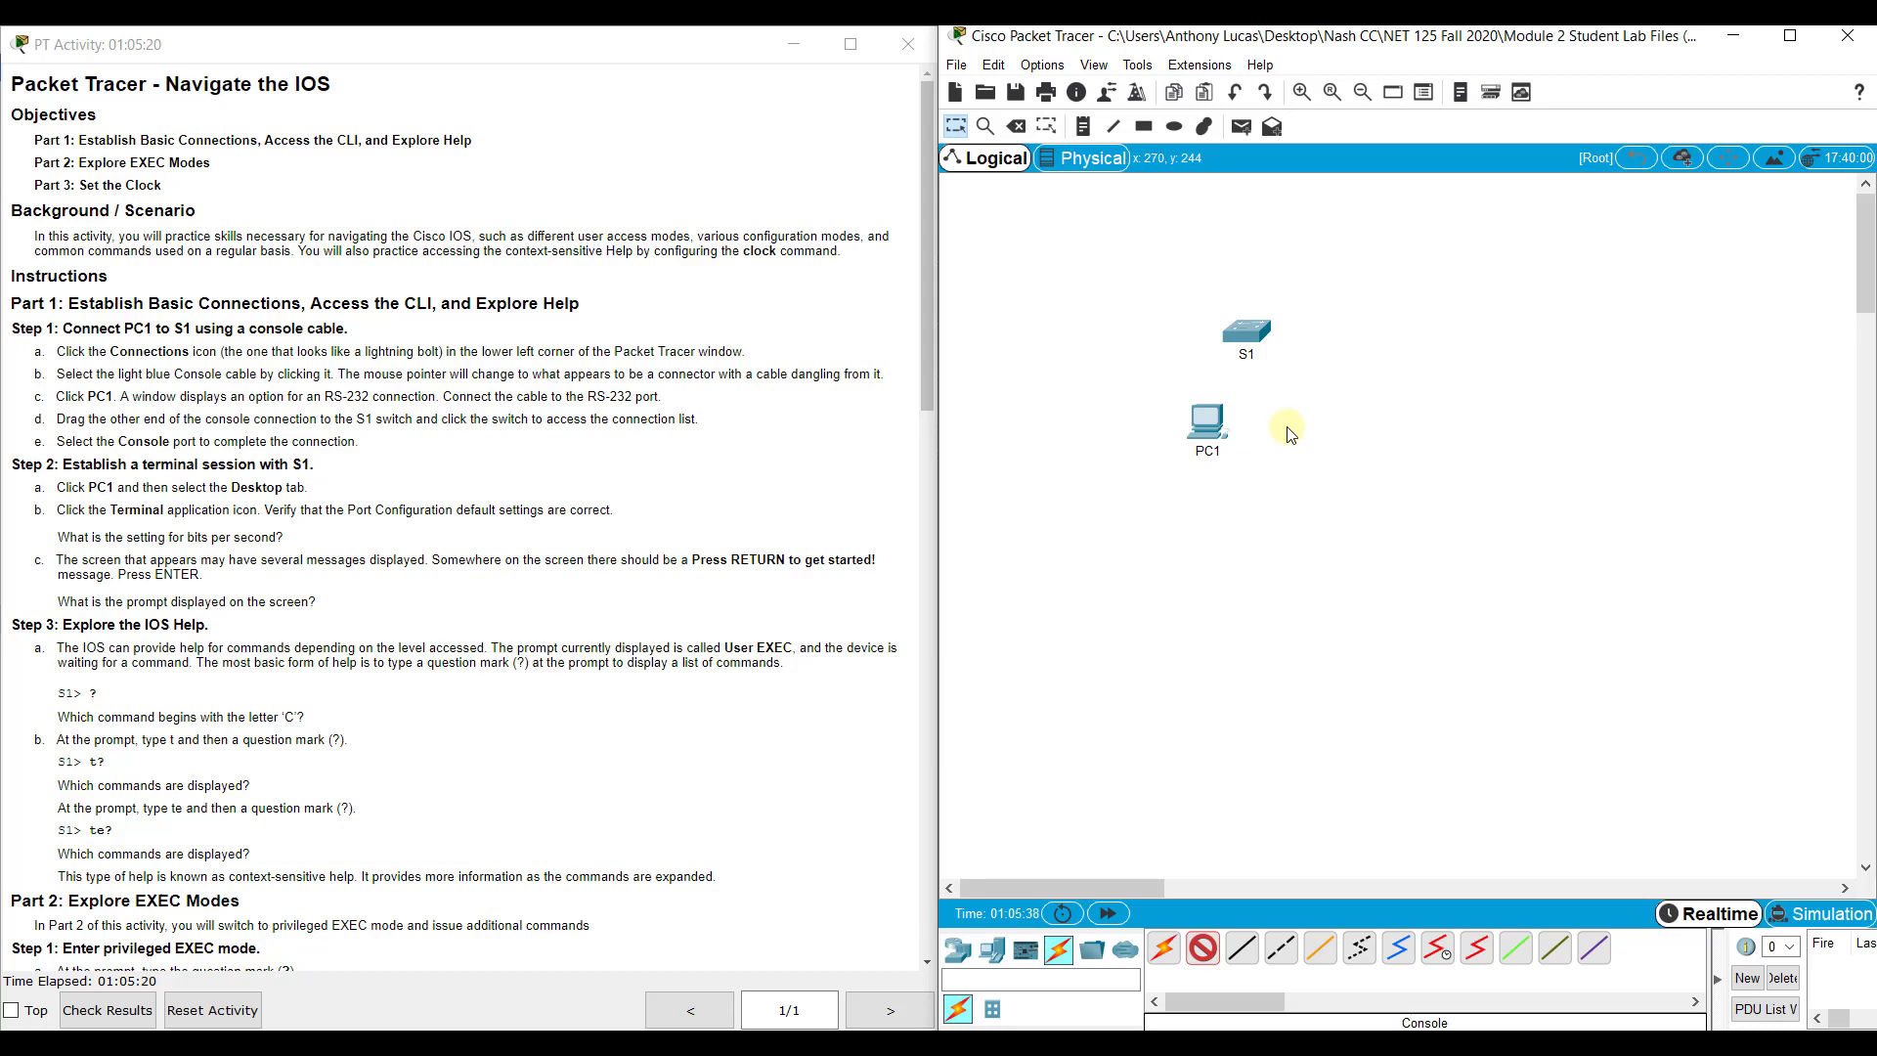
{"action": "left_click", "coordinate": [1244, 329]}
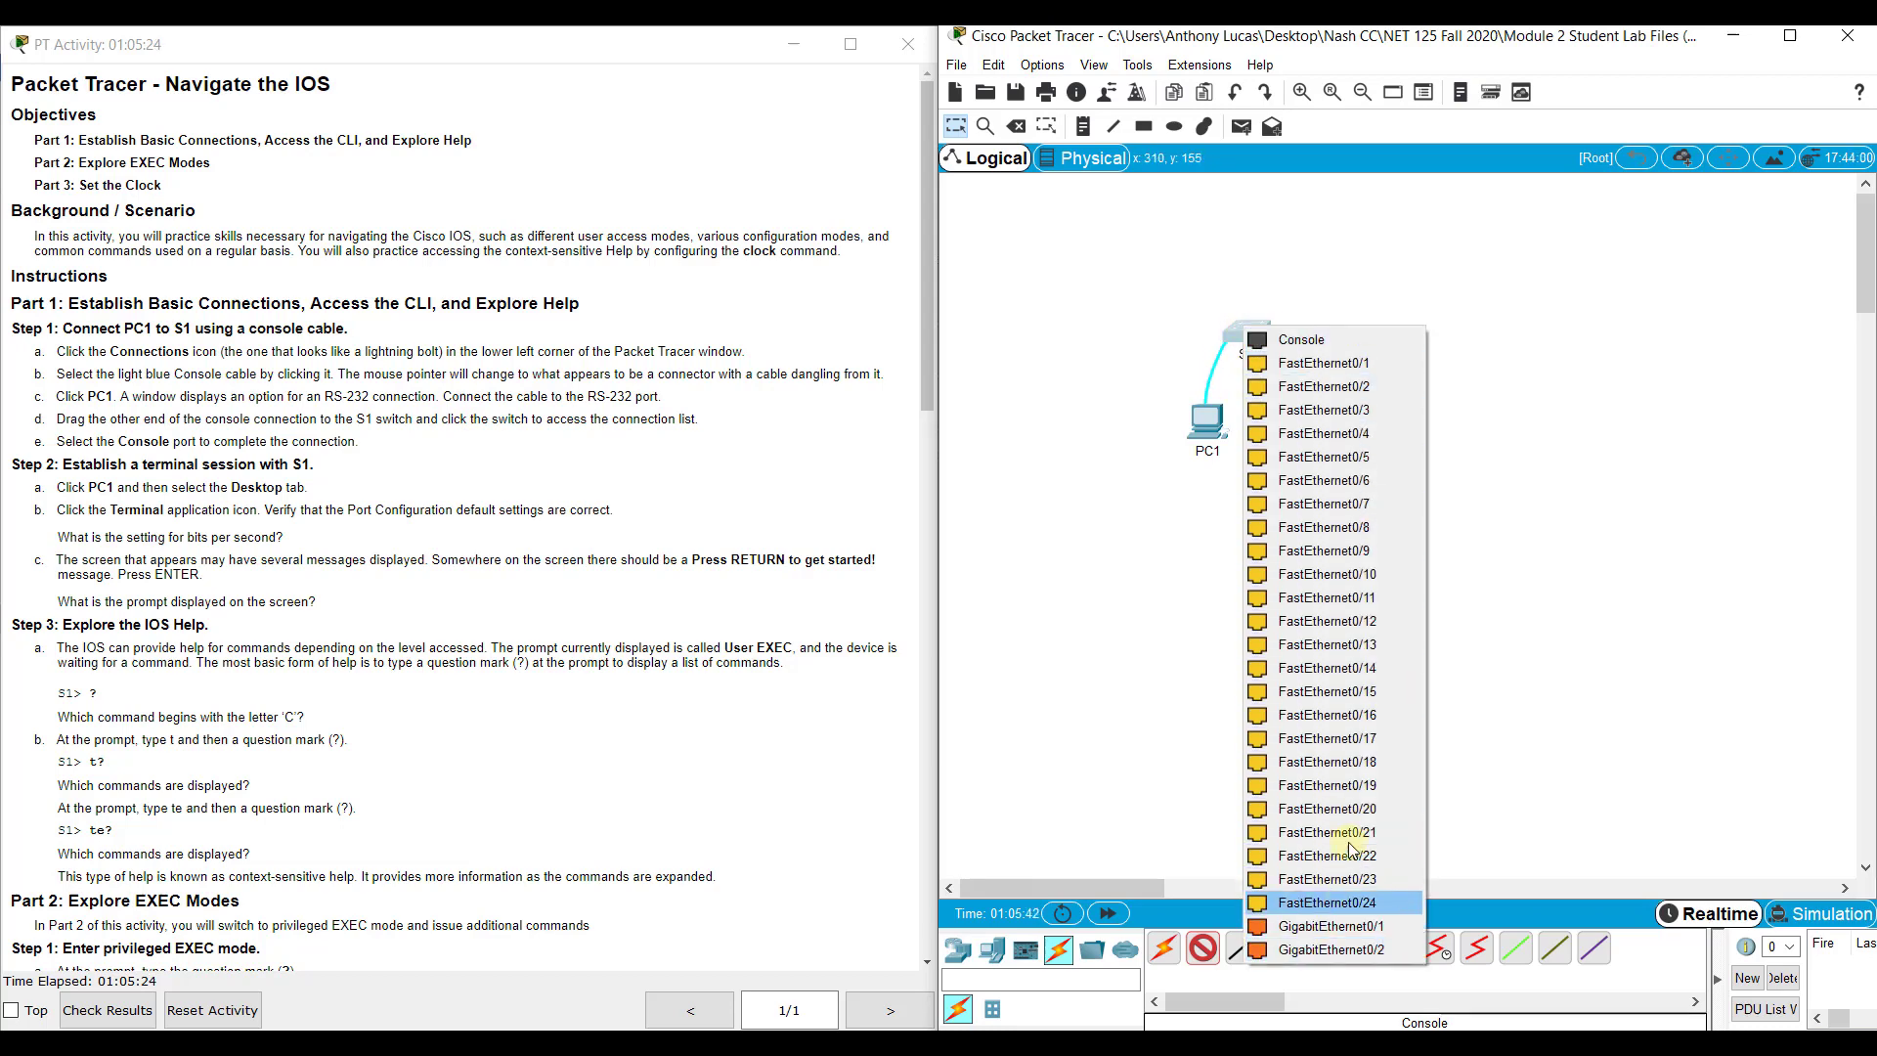
{"action": "left_click", "coordinate": [1310, 340]}
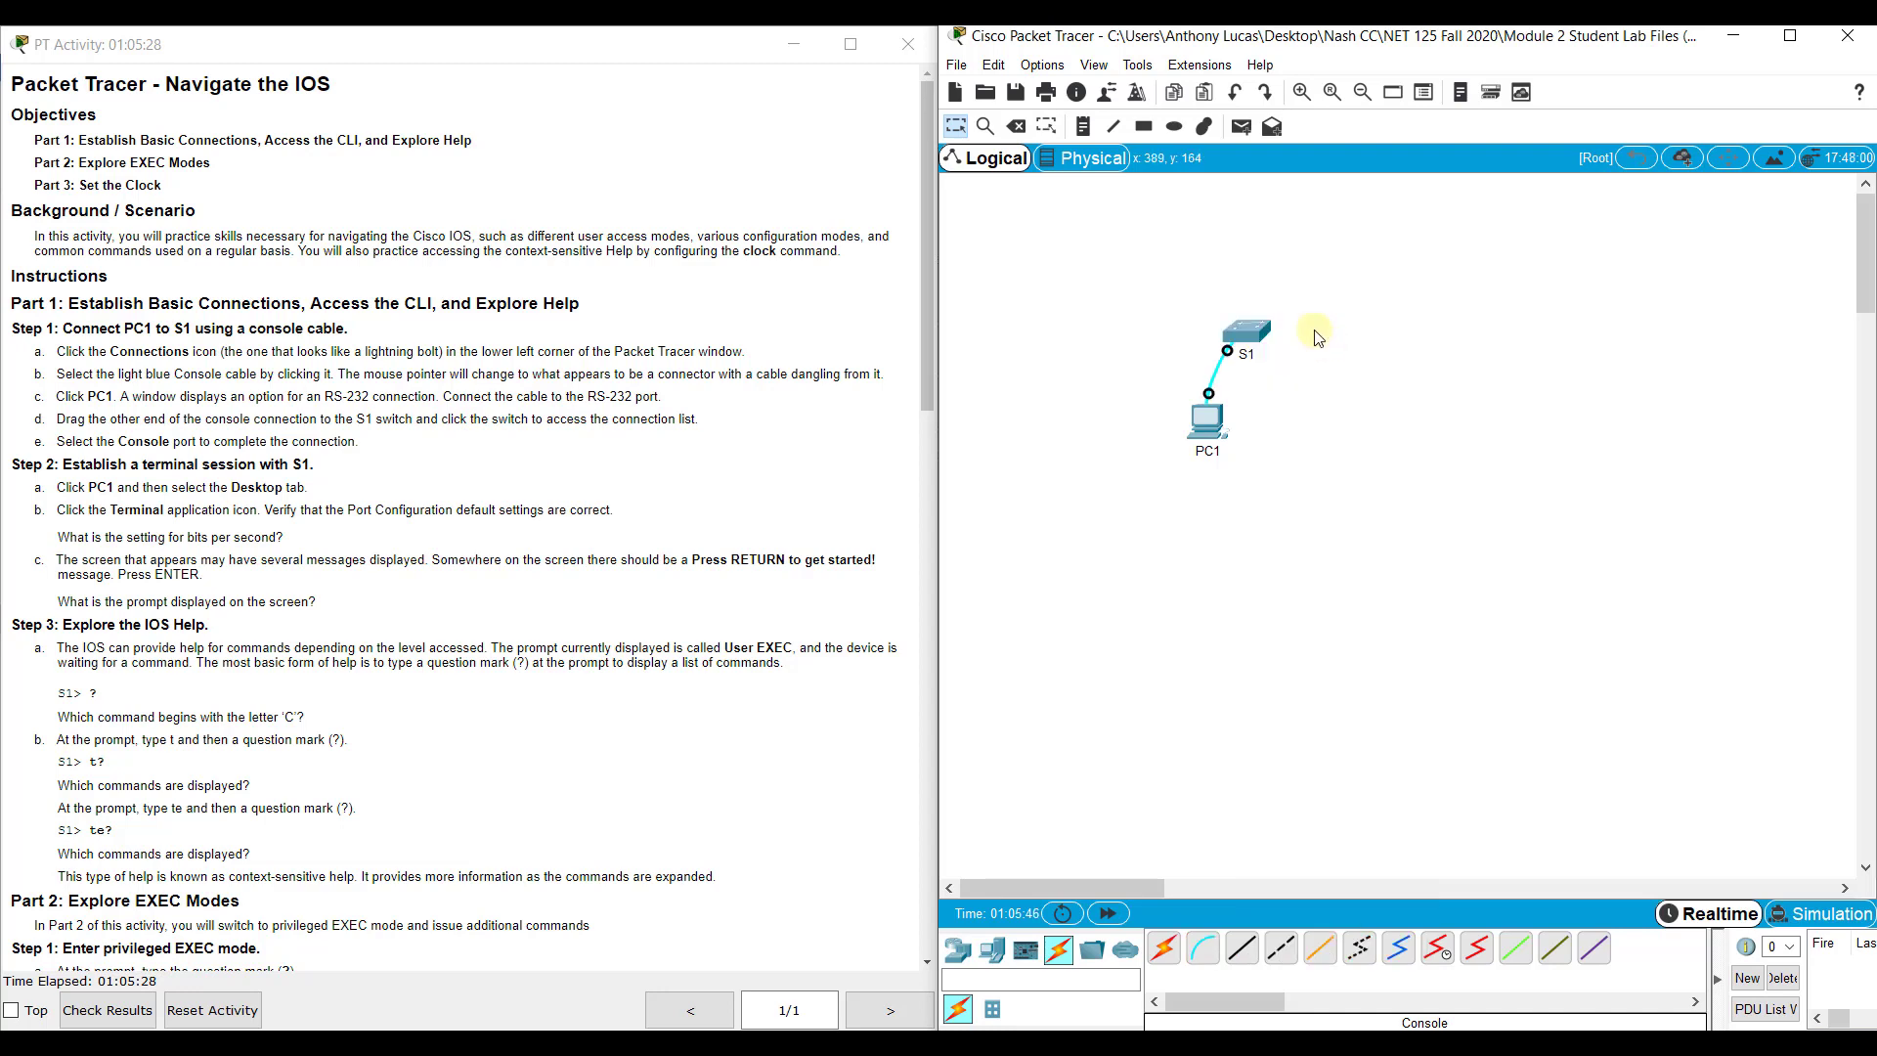
Launch PC1's Desktop Terminal with default port settings and move the window over the workspace
{"action": "left_click", "coordinate": [1211, 418]}
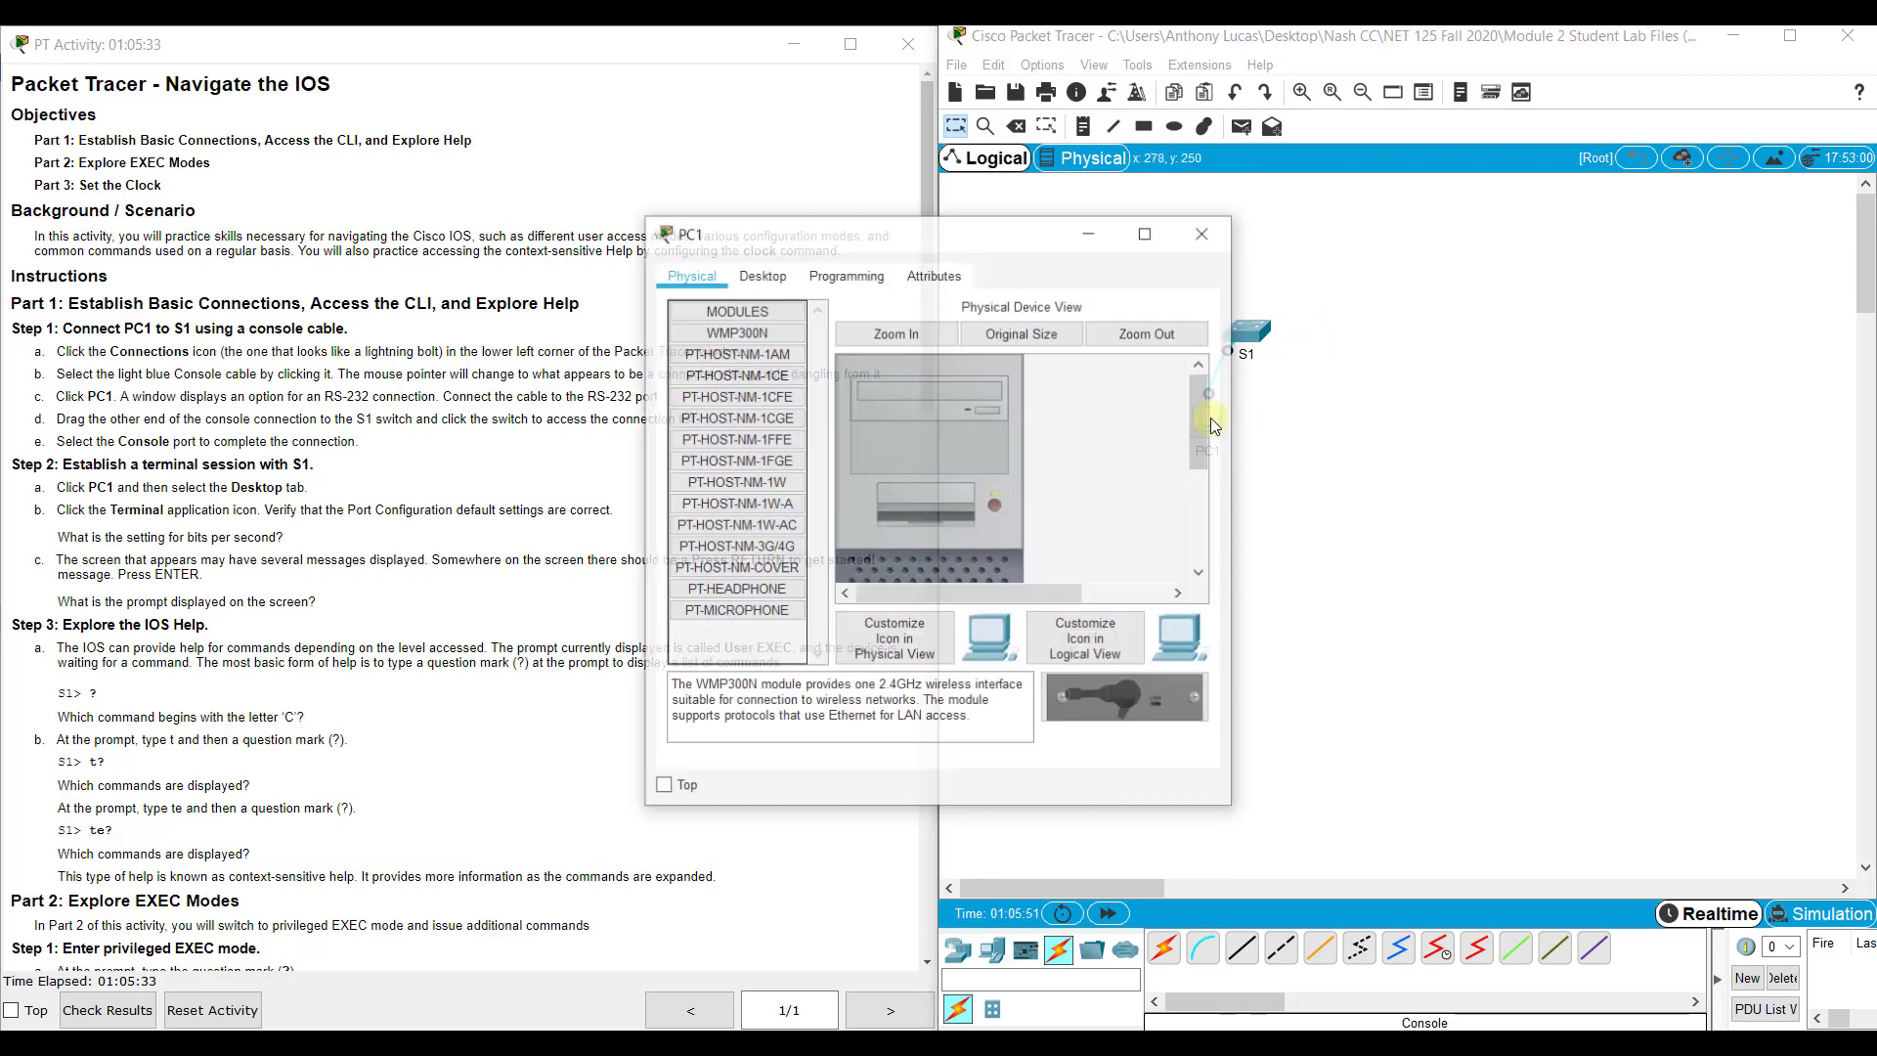
{"action": "left_click", "coordinate": [760, 275]}
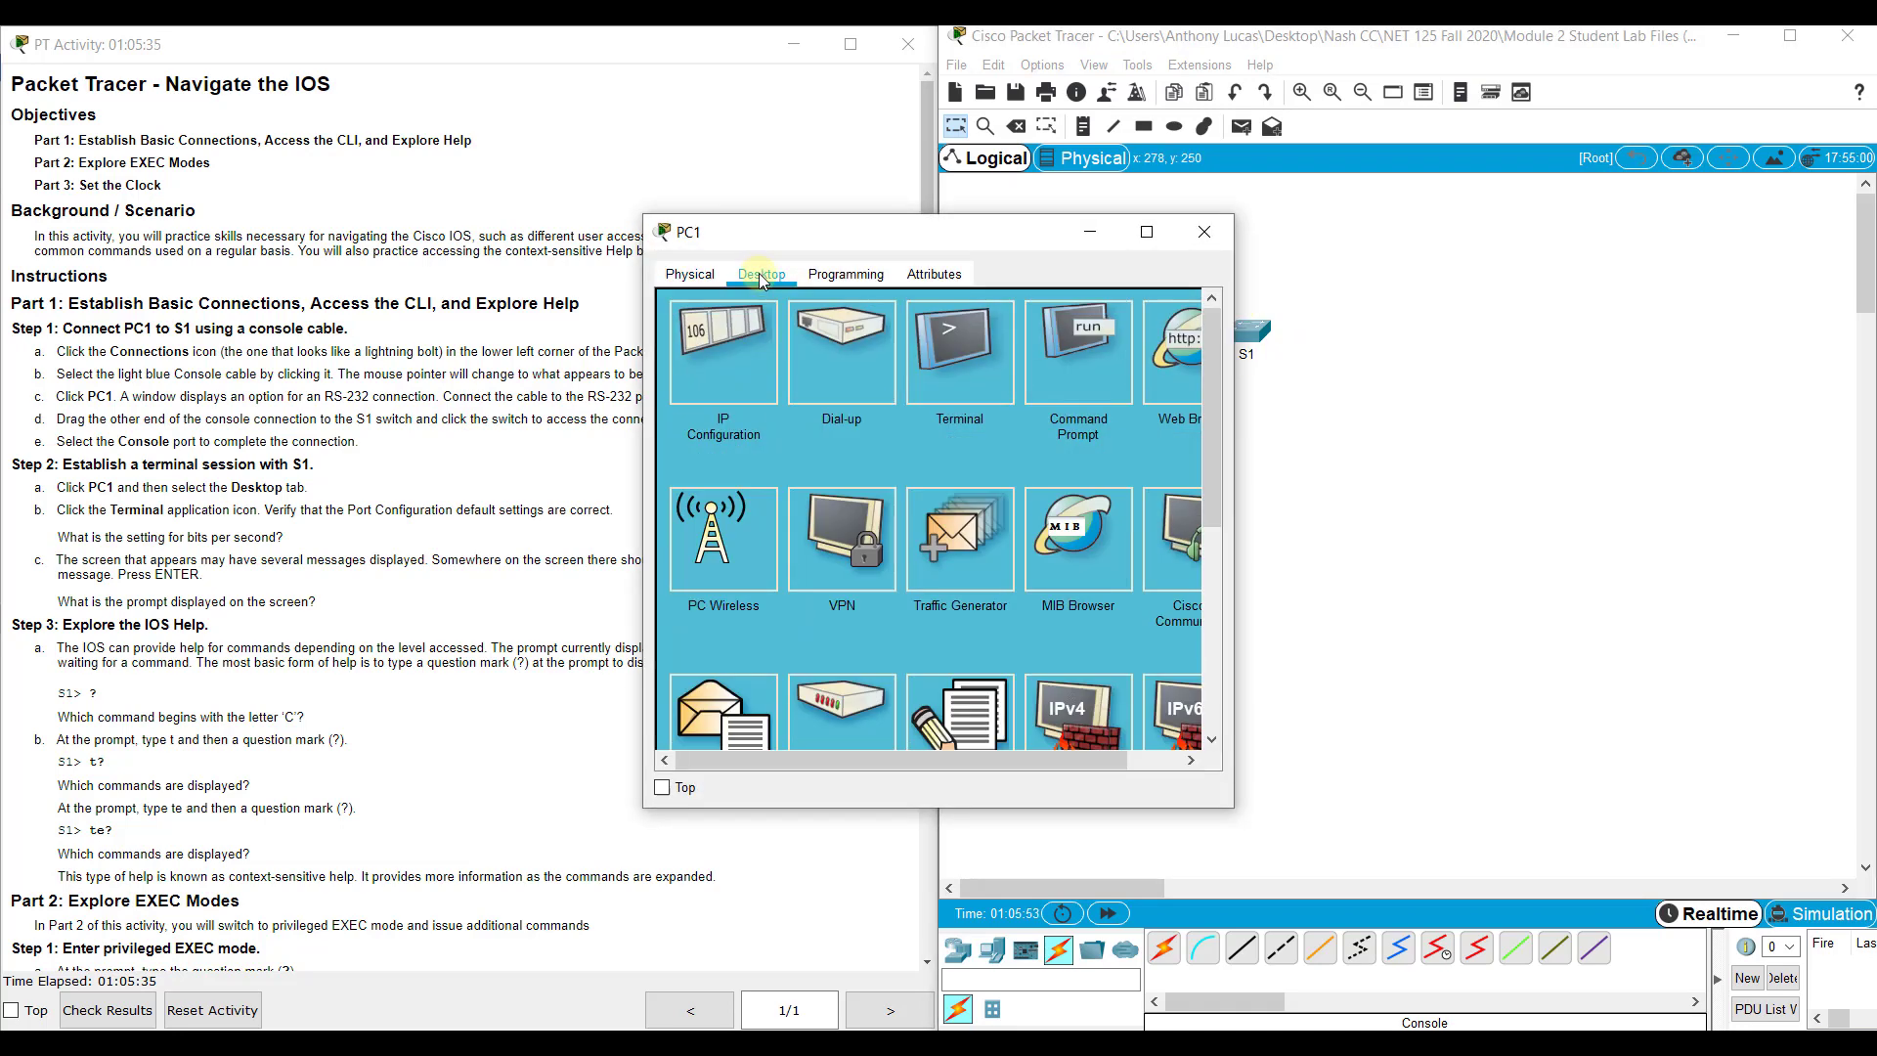
{"action": "left_click", "coordinate": [958, 350]}
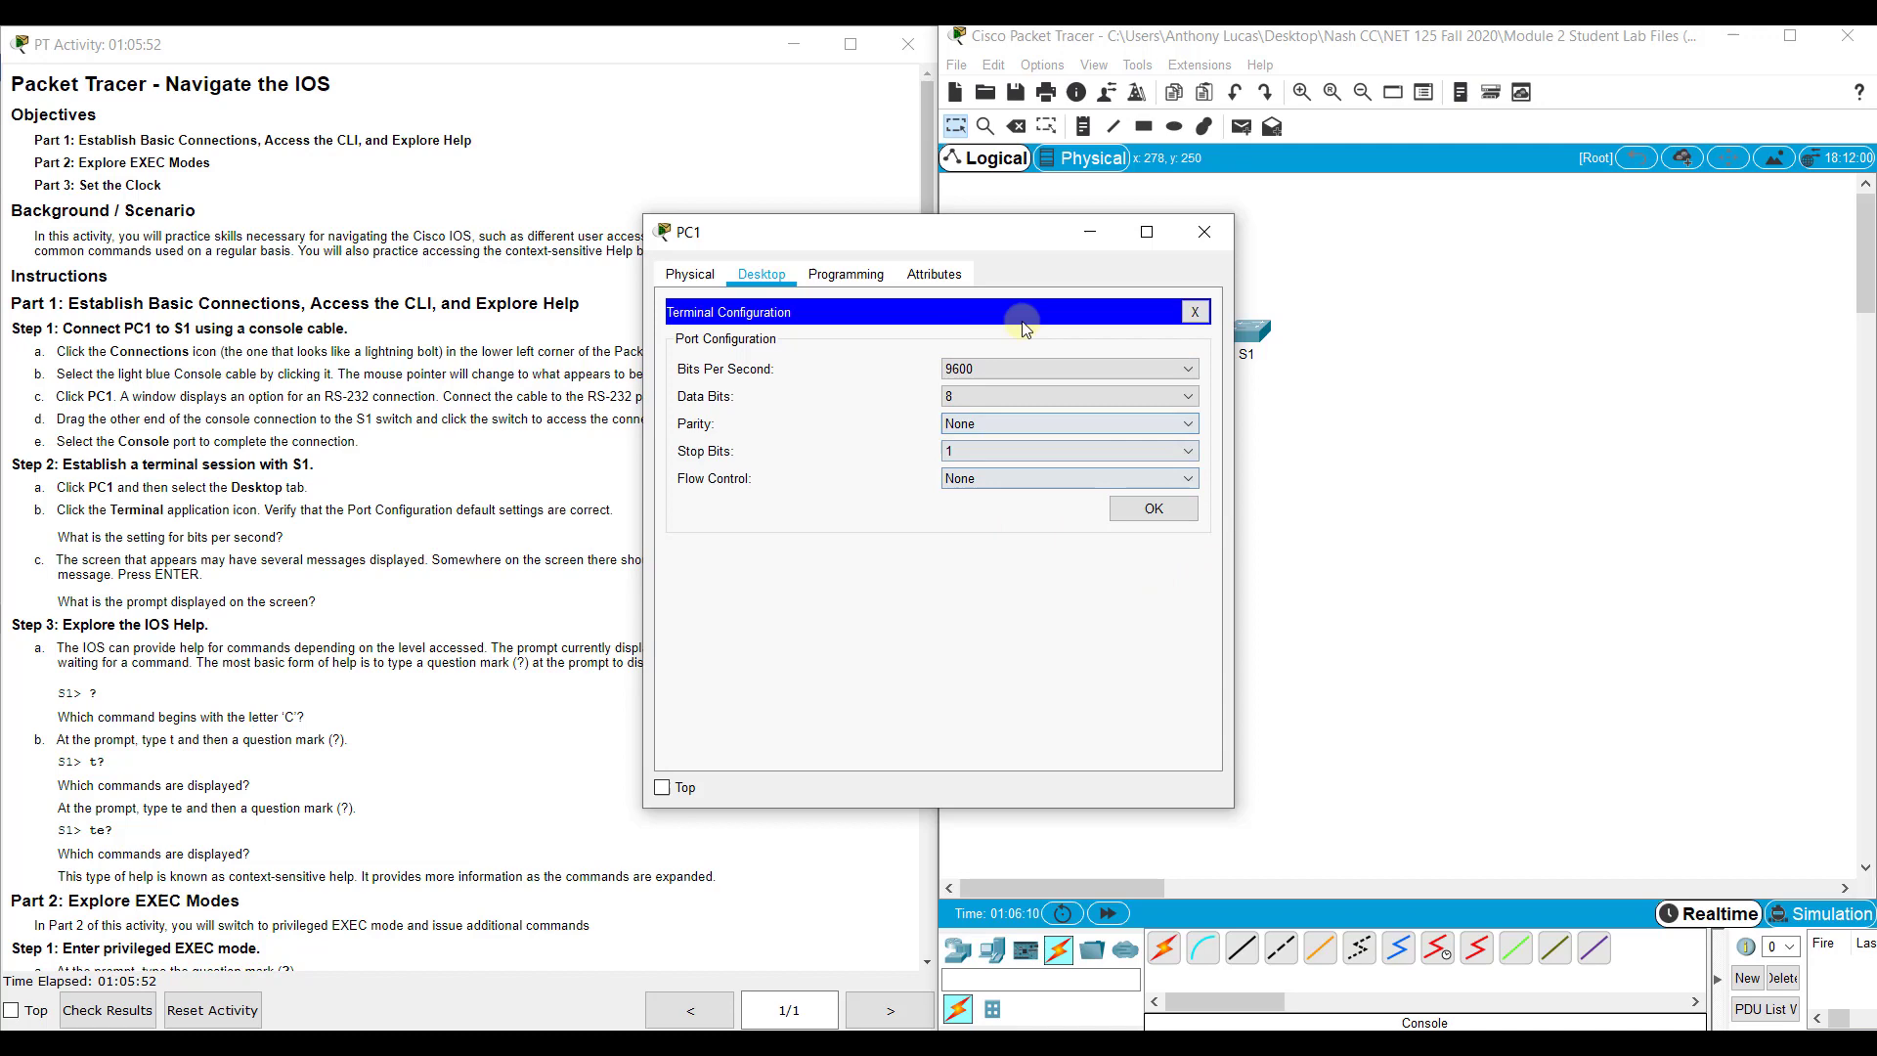
{"action": "left_click", "coordinate": [1154, 510]}
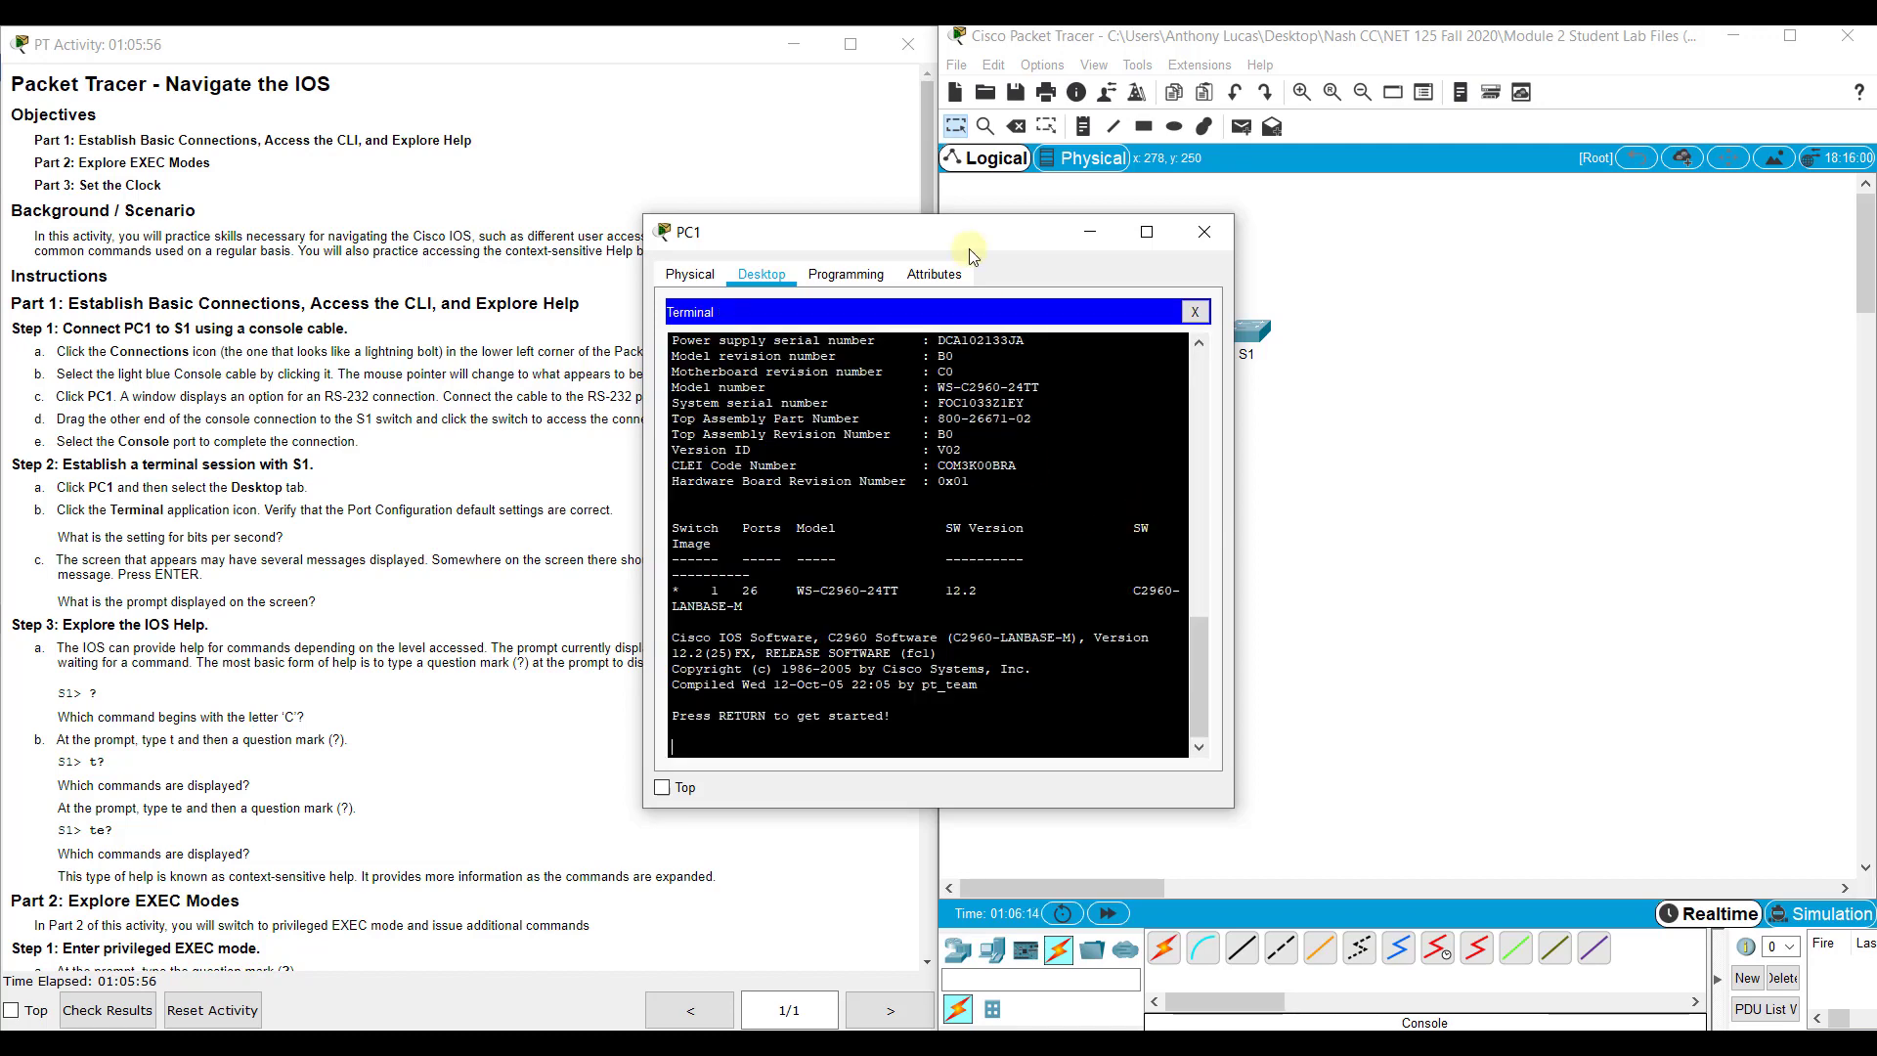
{"action": "left_click_drag", "start_coordinate": [969, 248], "coordinate": [1329, 219]}
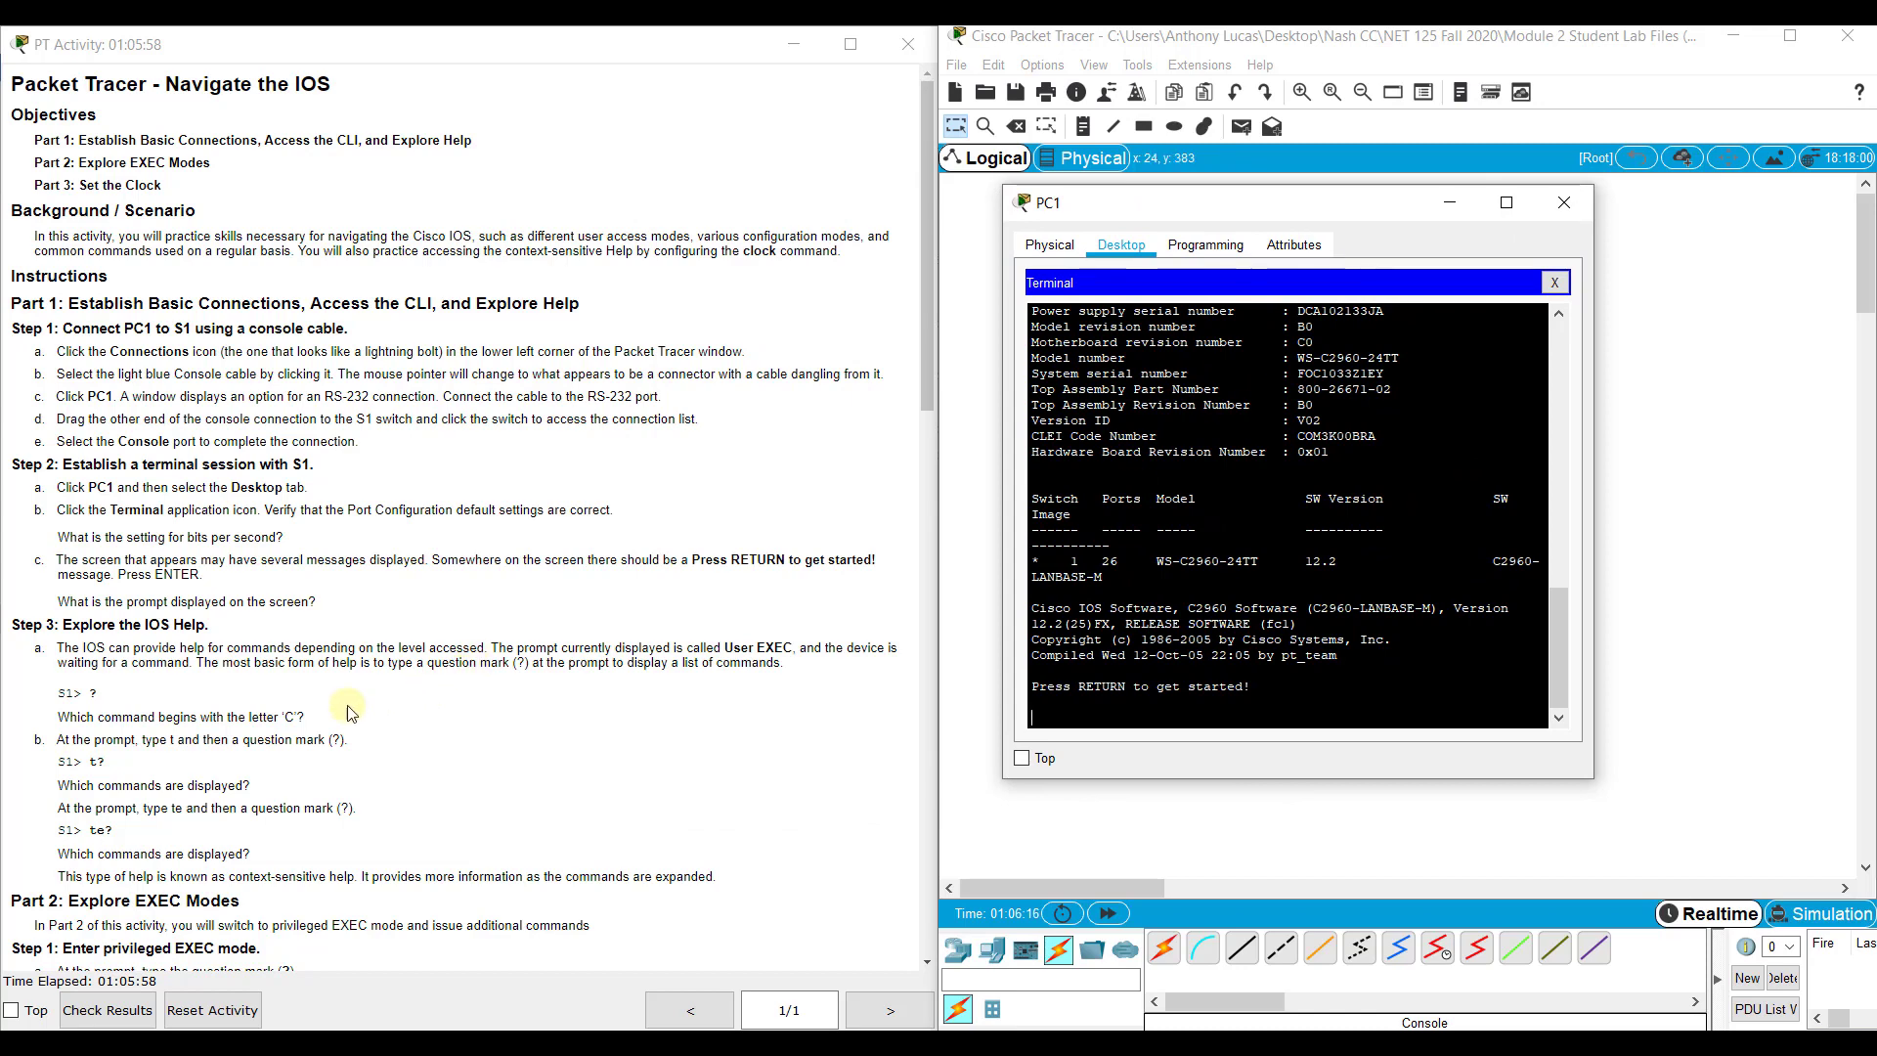
Enlarge PC1's terminal window and press Enter to reach the S1> prompt
{"action": "scroll", "coordinate": [350, 712], "scroll_direction": "down", "scroll_amount": 6}
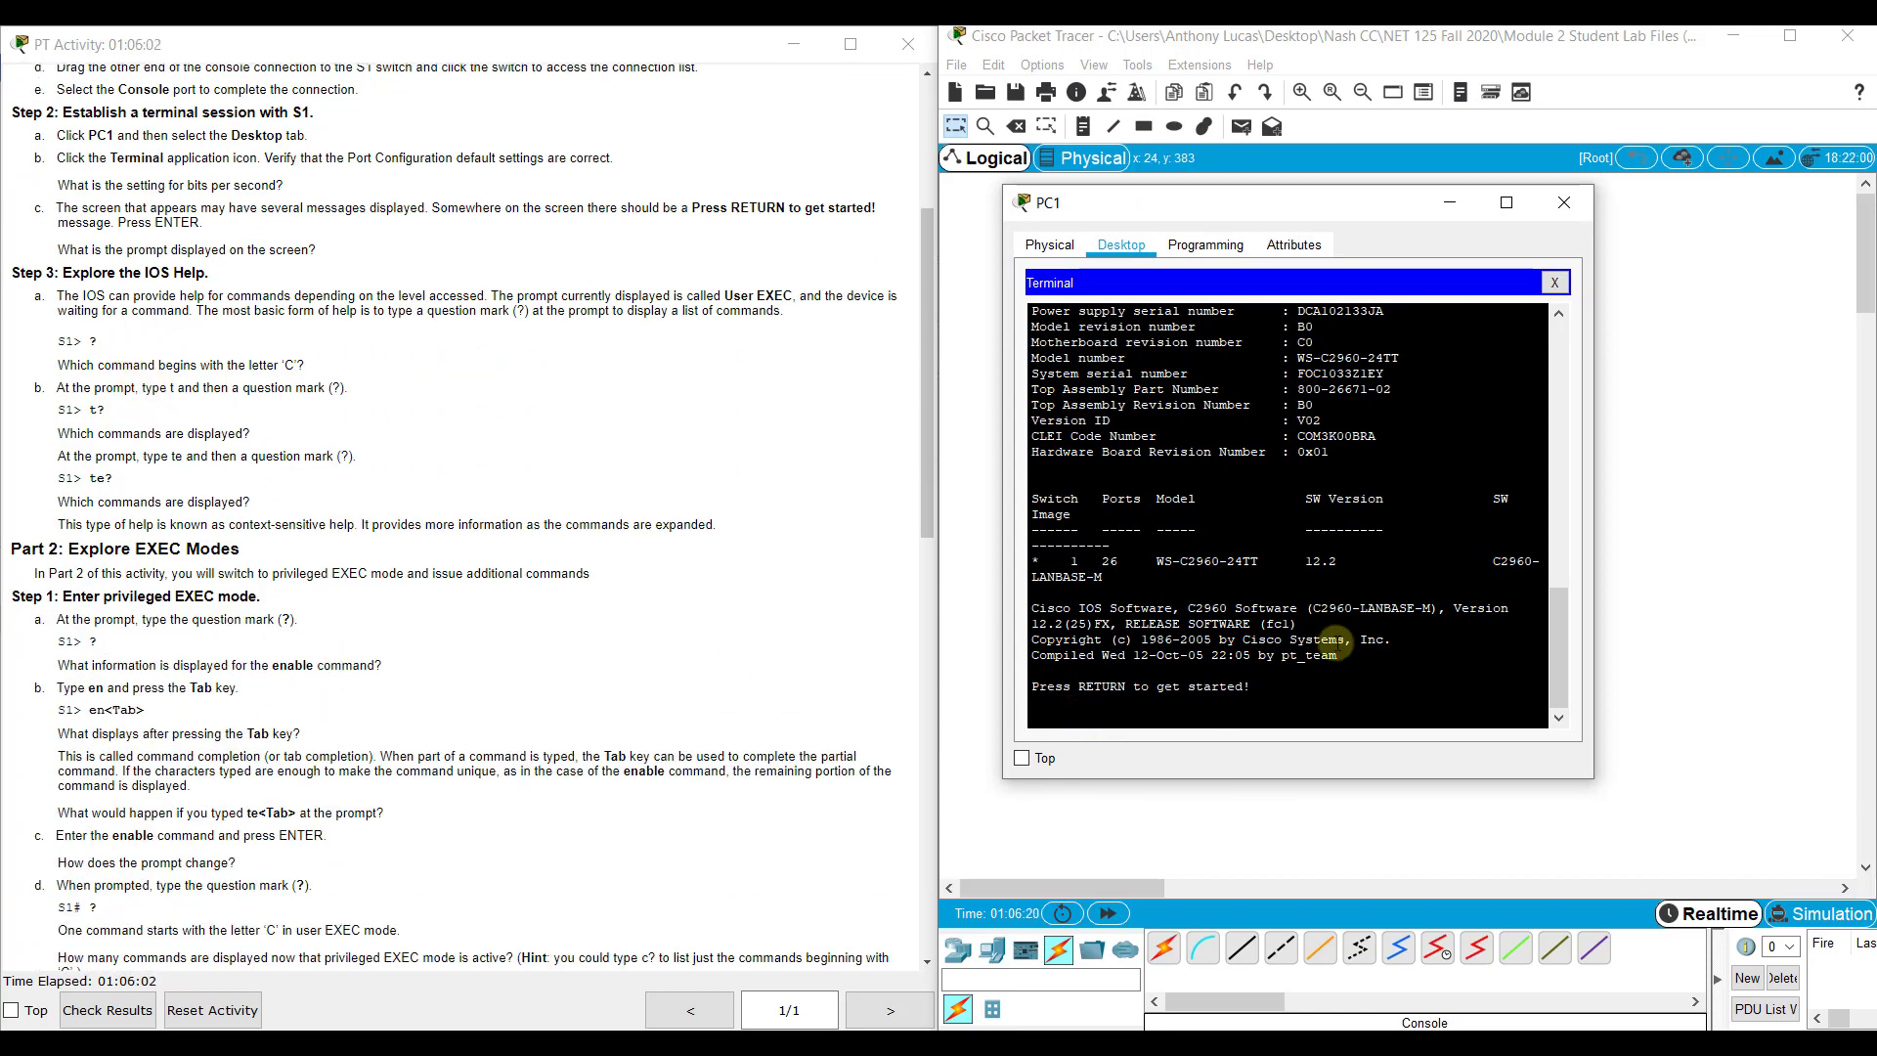
{"action": "left_click_drag", "start_coordinate": [1004, 187], "coordinate": [748, 99]}
{"action": "key", "text": "Return"}
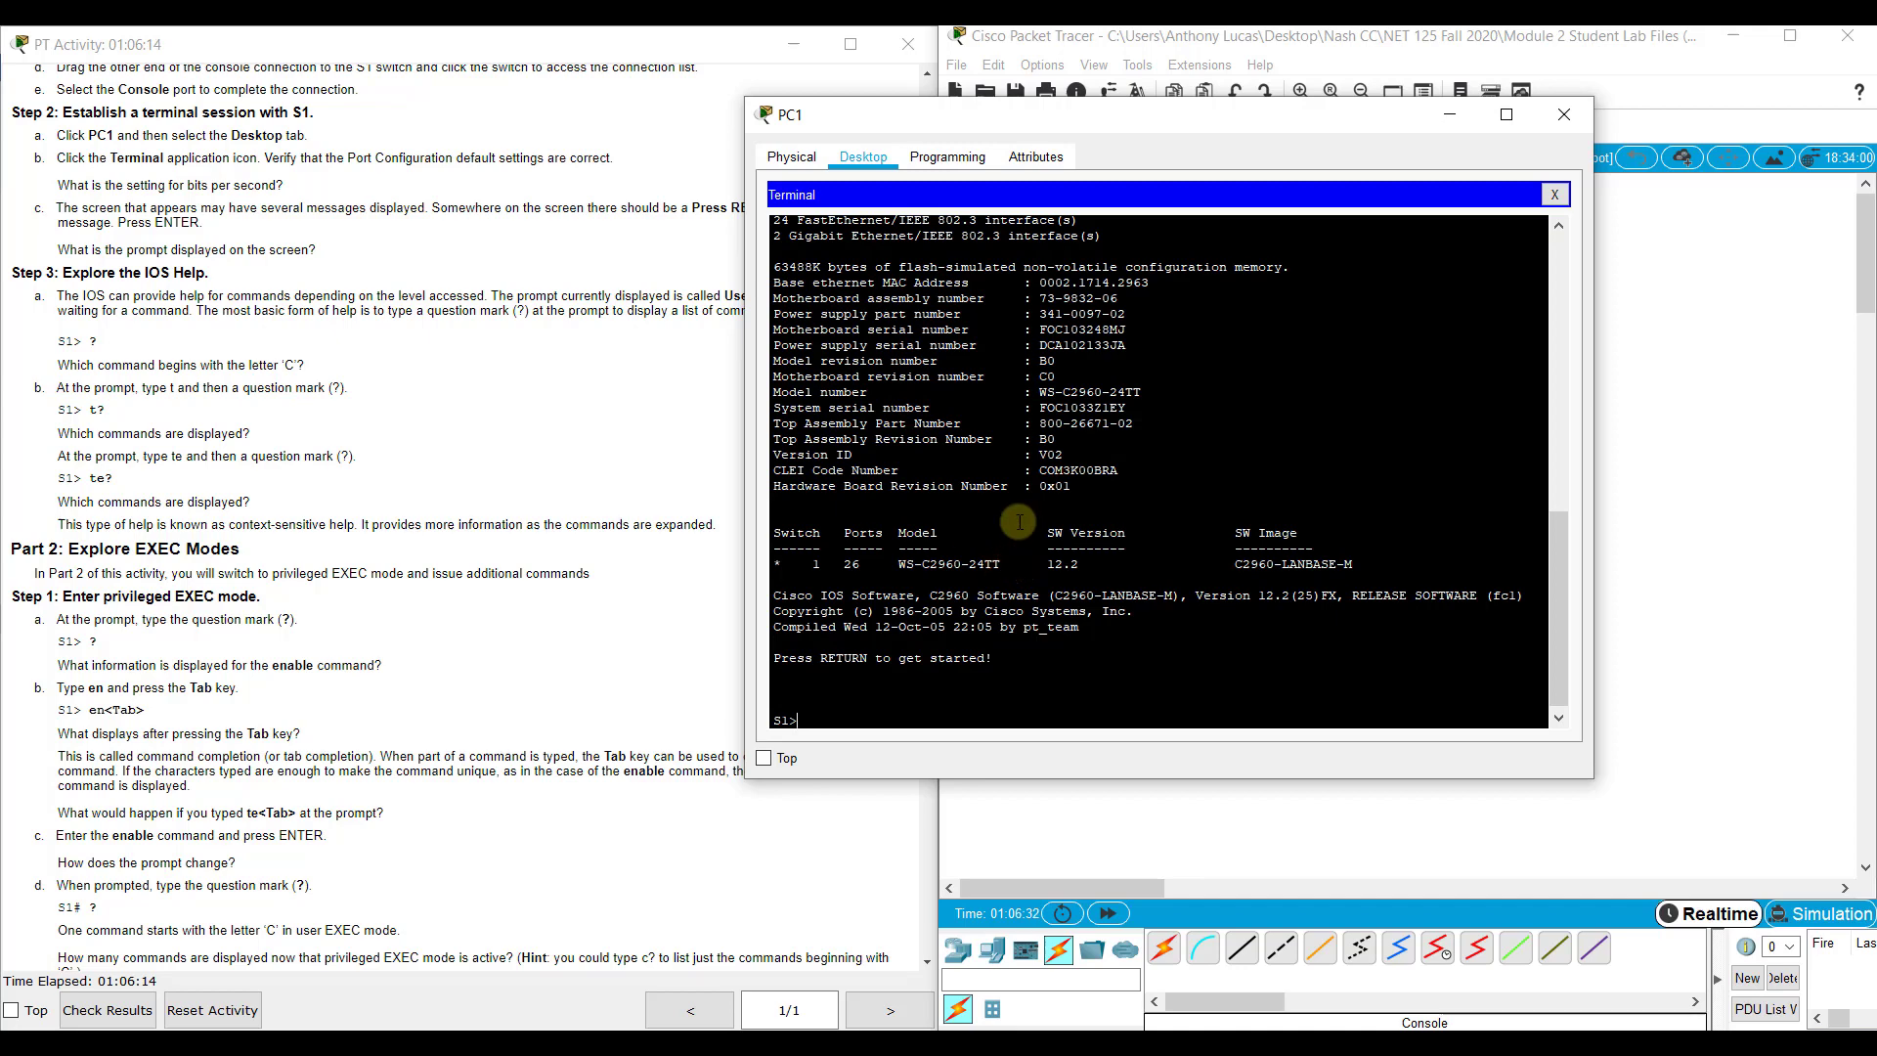
Start Windows Magnifier and zoom the screen to 200%
{"action": "key", "text": "super"}
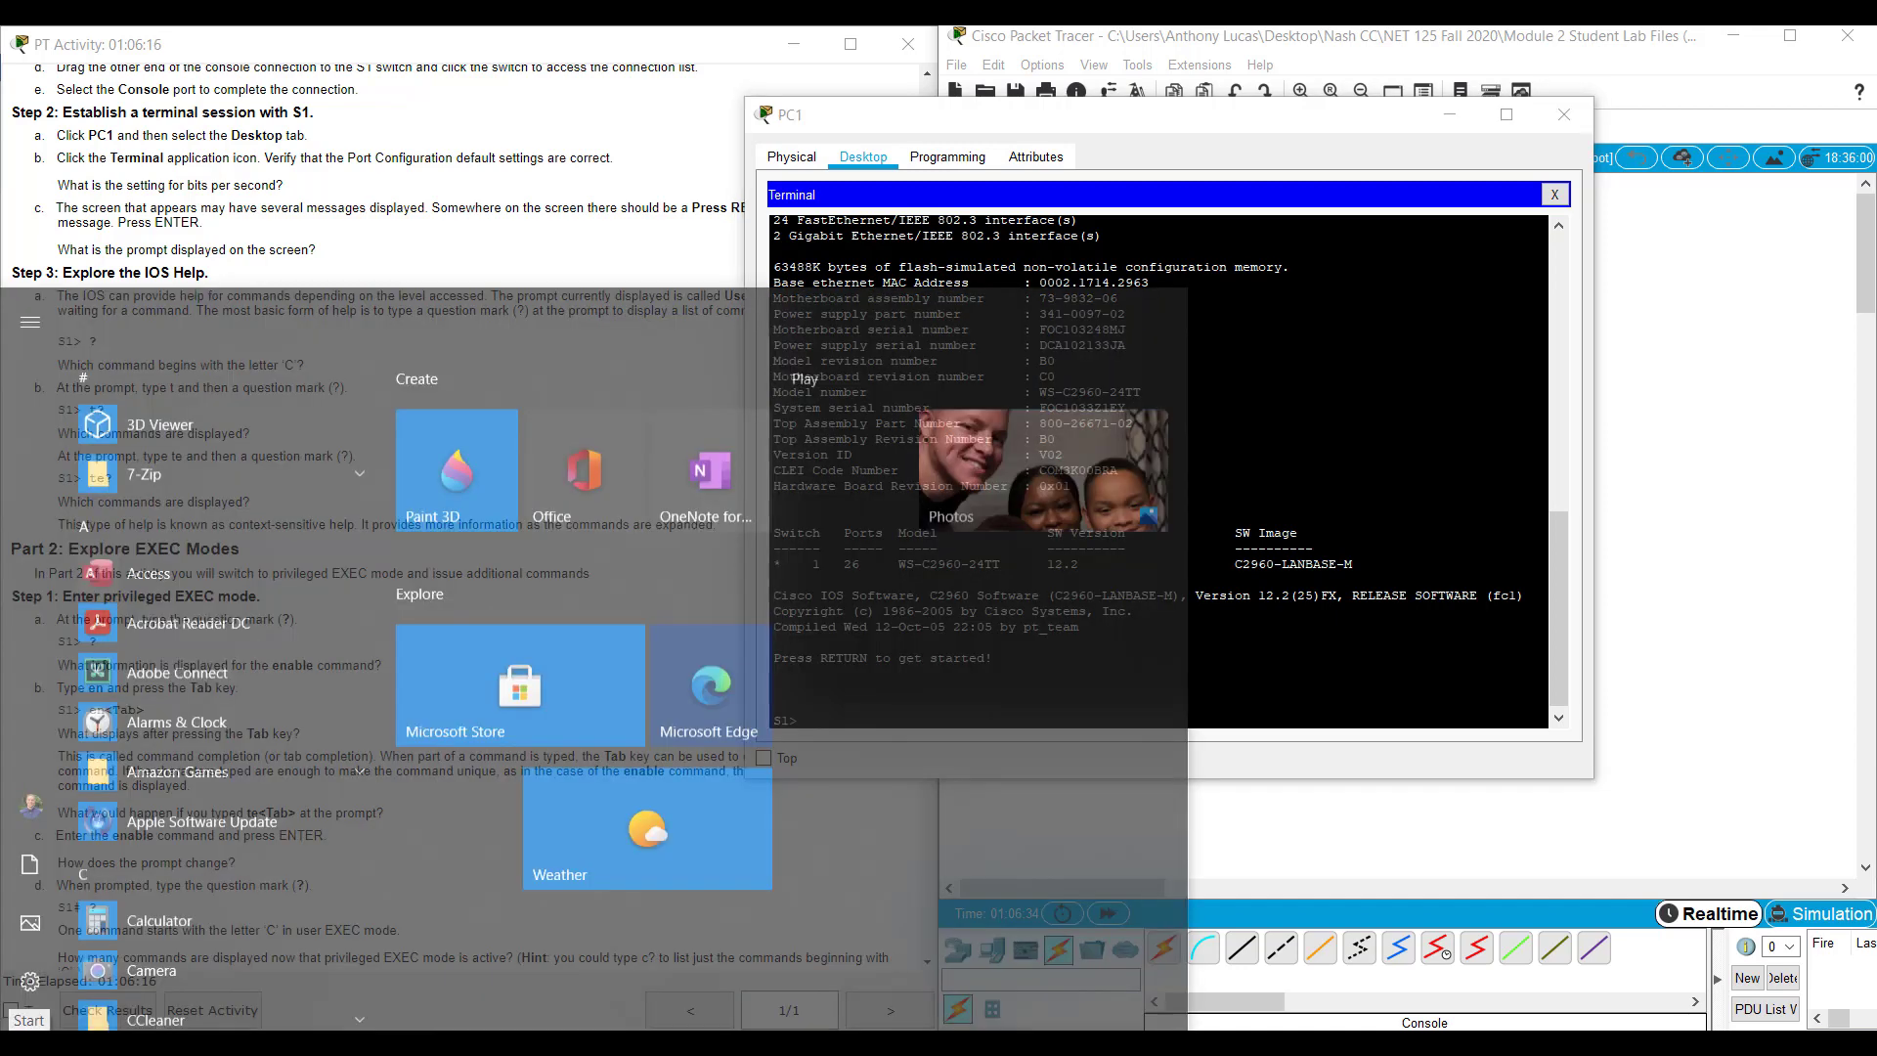
{"action": "type", "text": "magni"}
{"action": "key", "text": "Return"}
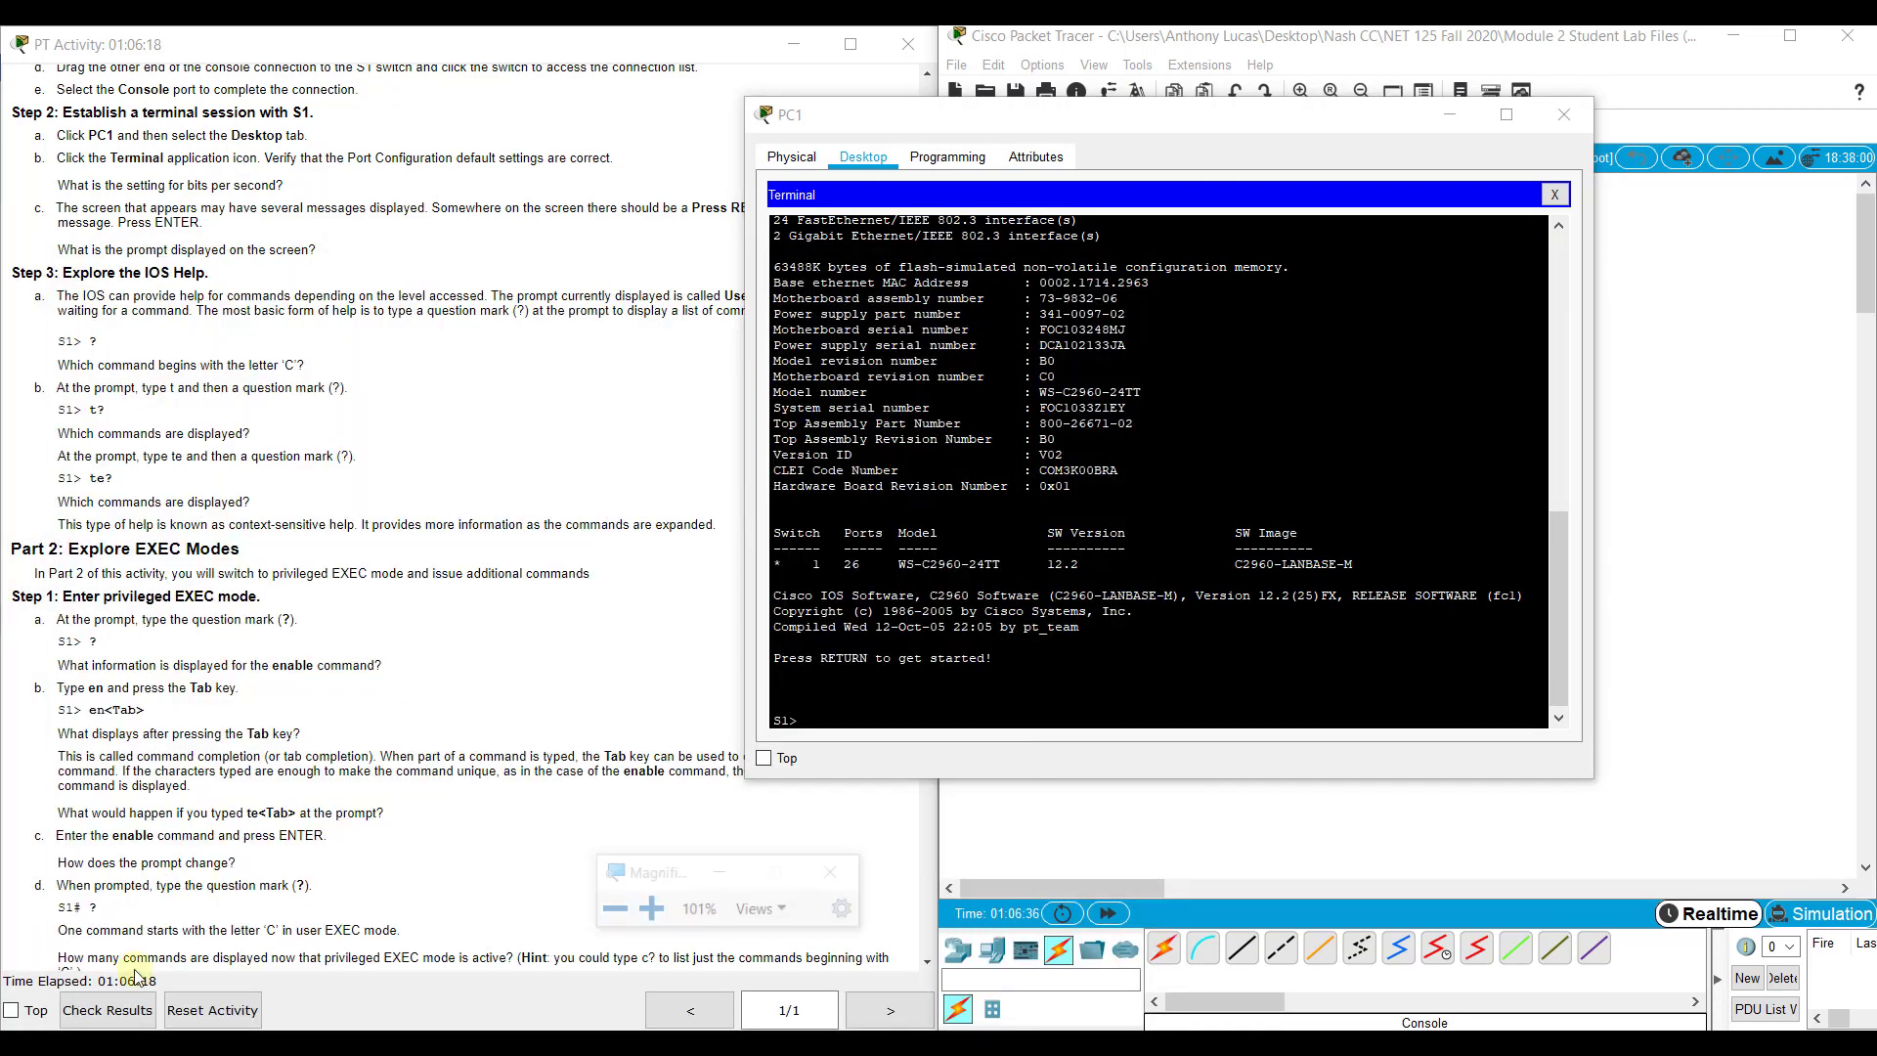
{"action": "left_click", "coordinate": [653, 911]}
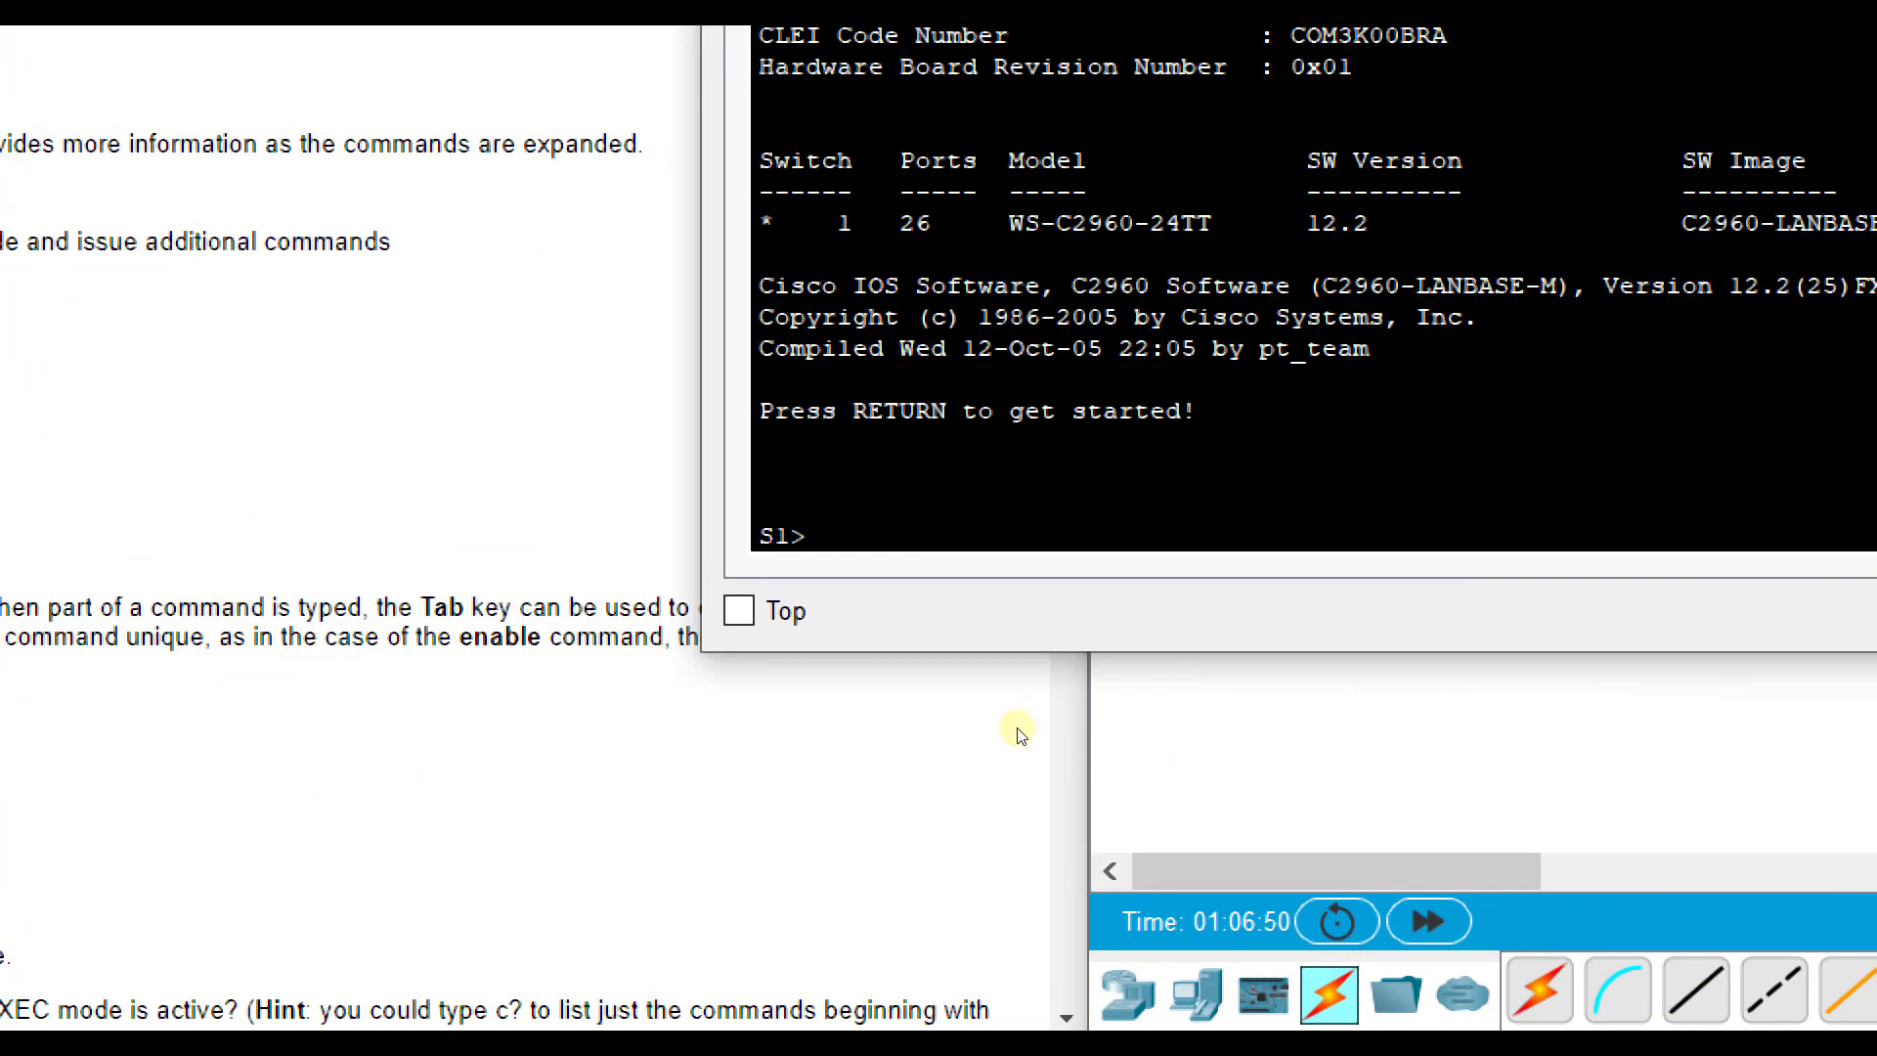
List user EXEC commands with ?, then enter privileged mode using the abbreviated 'en'
{"action": "type", "text": "?"}
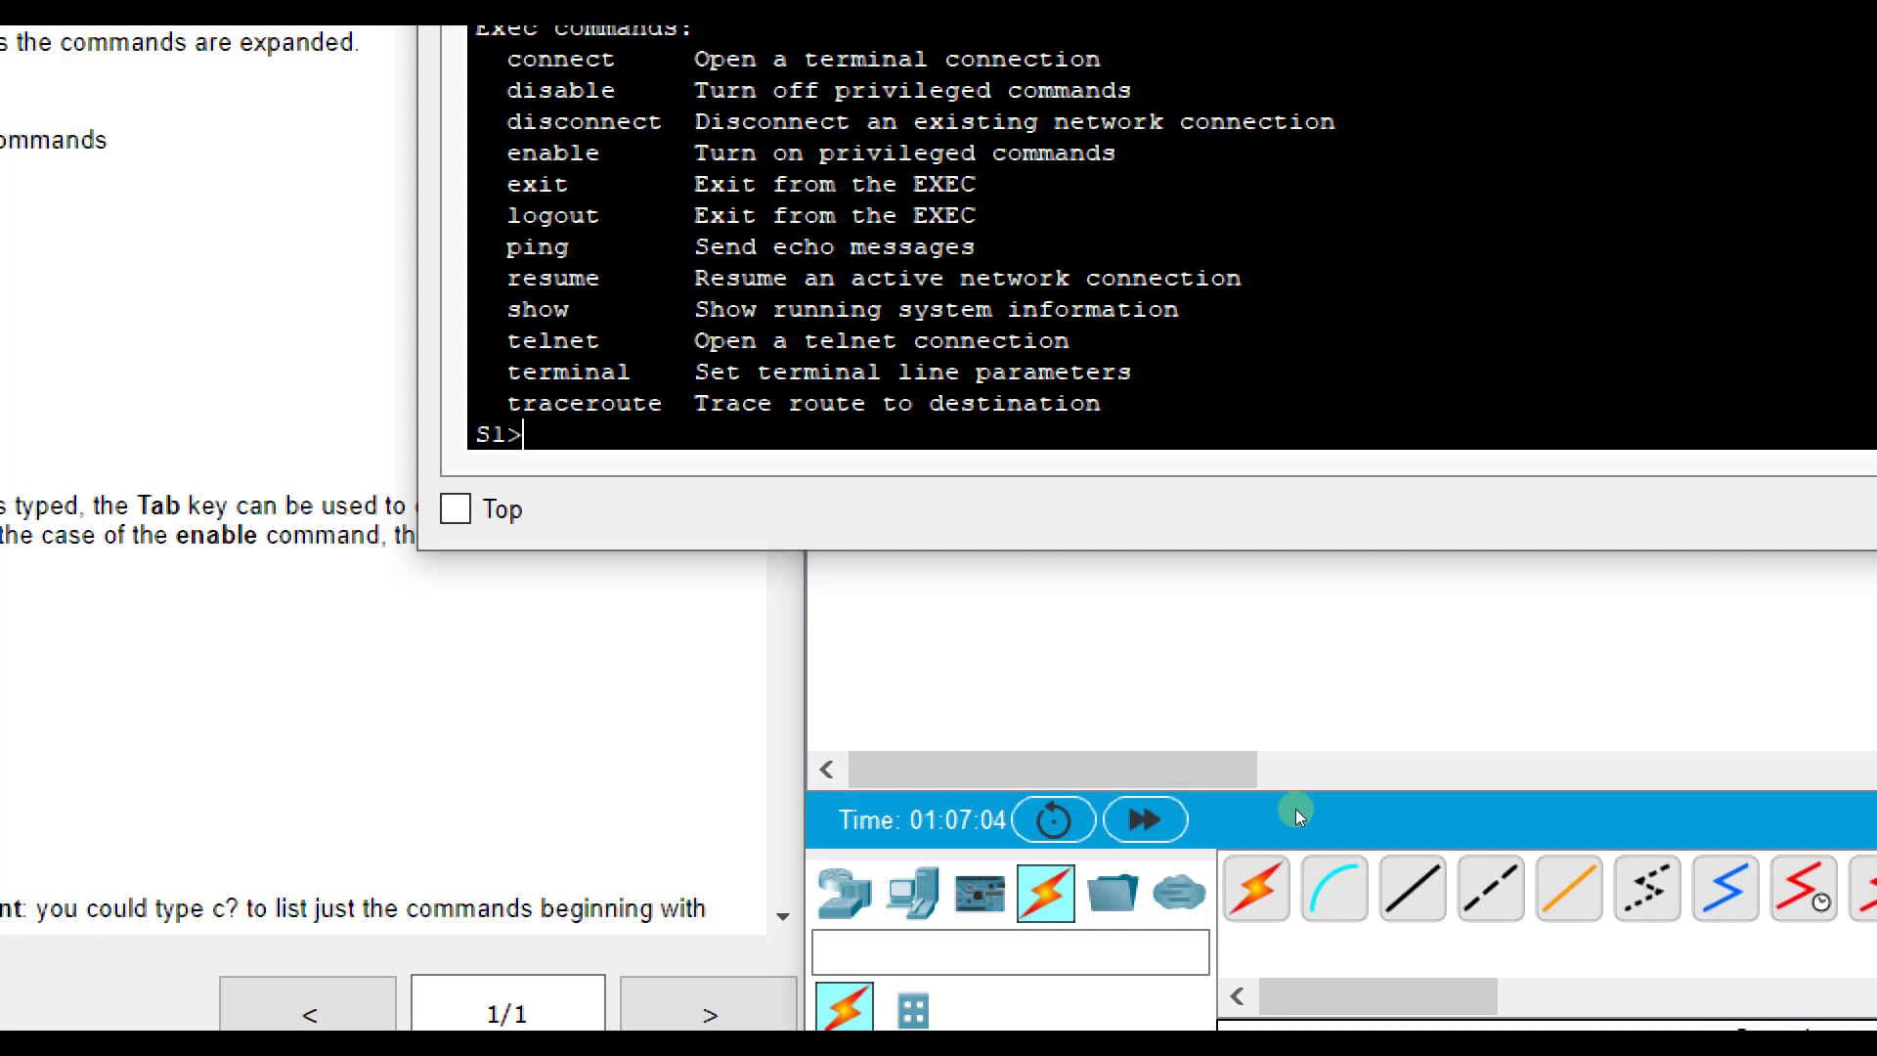
{"action": "type", "text": "enable"}
{"action": "key", "text": "BackSpace"}
{"action": "key", "text": "BackSpace"}
{"action": "key", "text": "BackSpace"}
{"action": "key", "text": "BackSpace"}
{"action": "key", "text": "Return"}
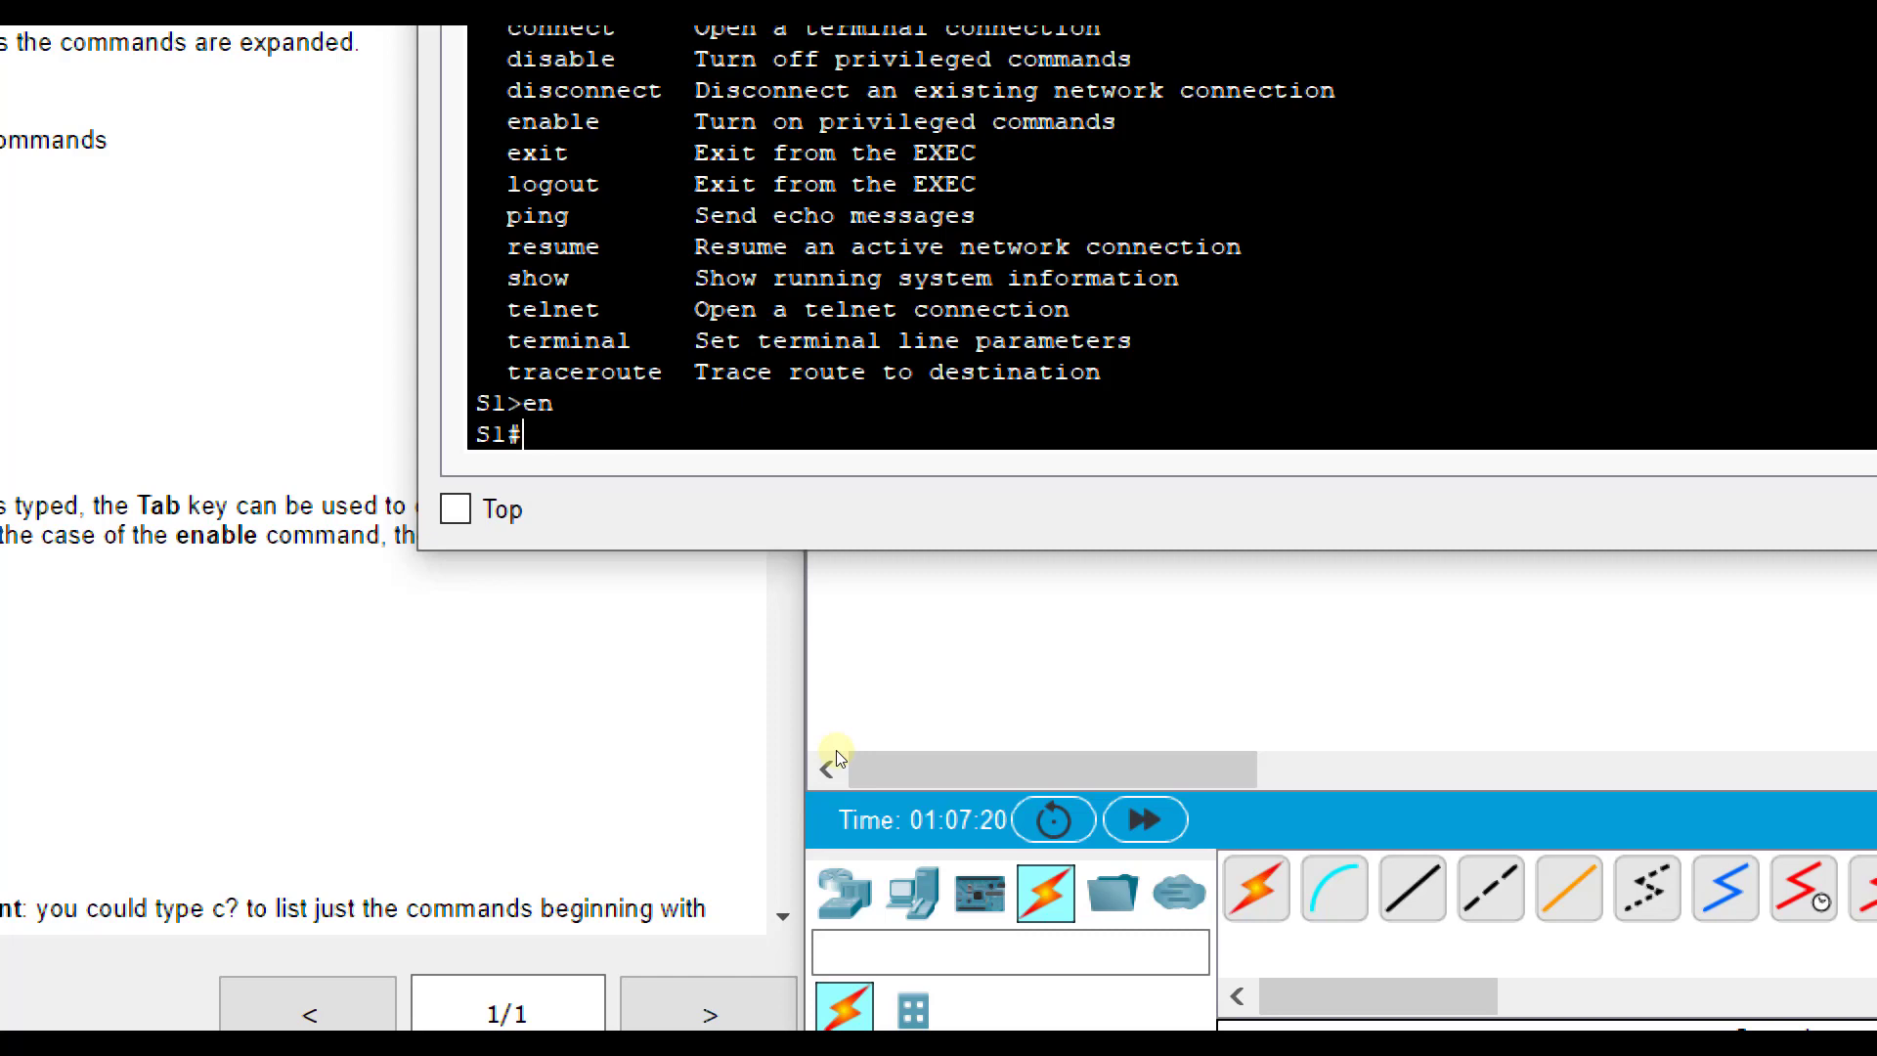
Page through 'show ?' options, query 'sho?', then Tab-complete it to 'show'
{"action": "type", "text": "show ?"}
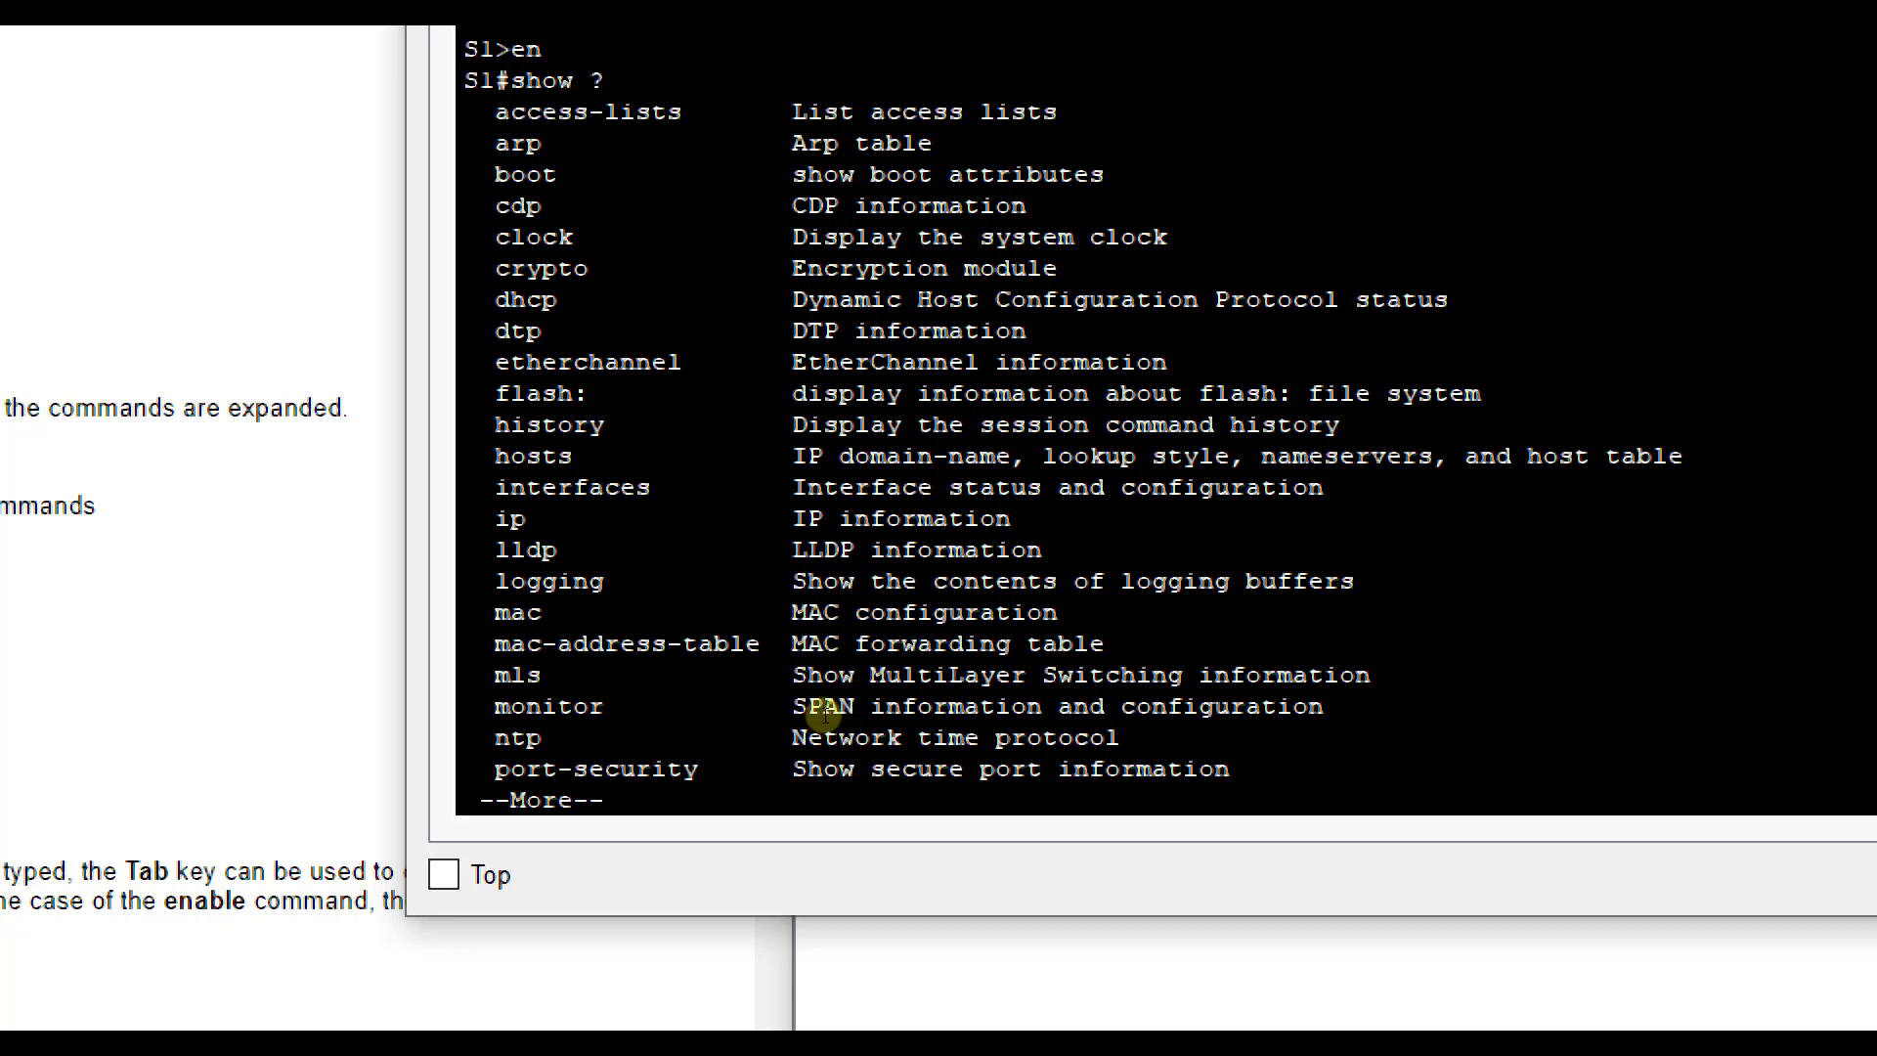
{"action": "key", "text": "space"}
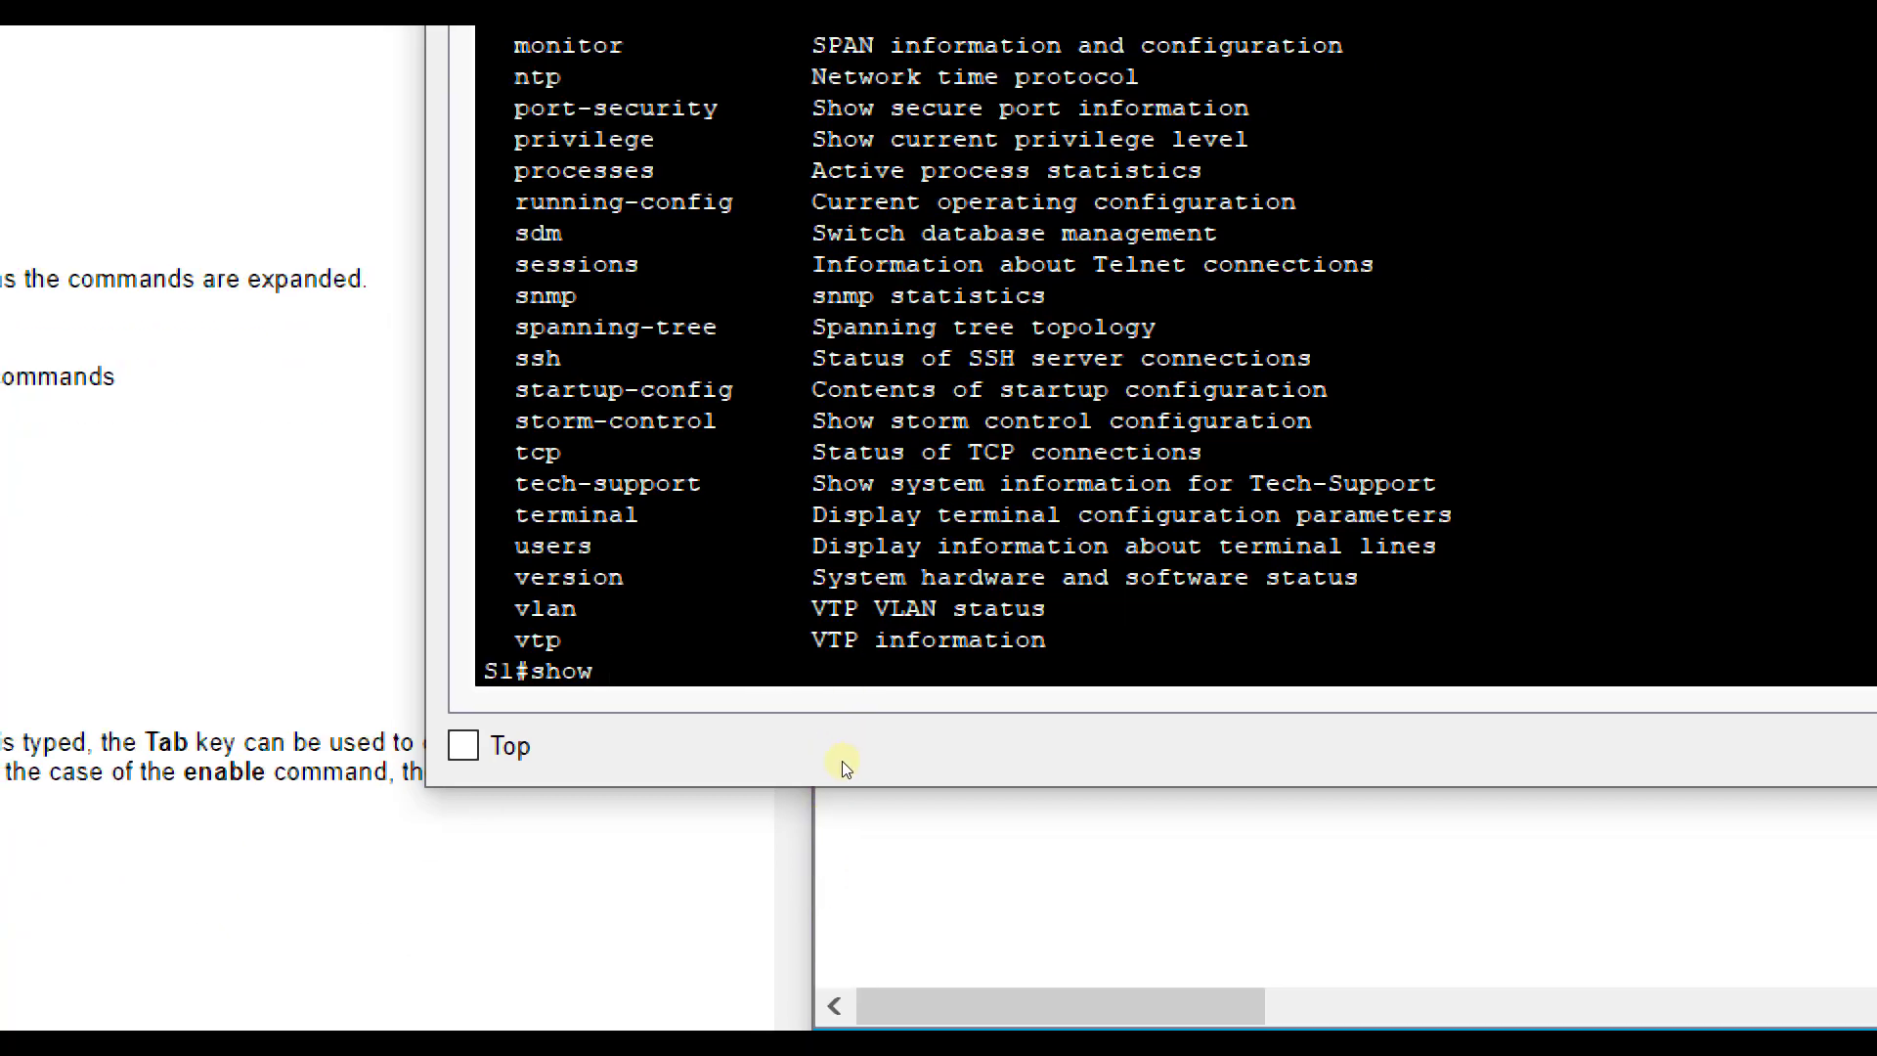
{"action": "key", "text": "BackSpace"}
{"action": "type", "text": "?"}
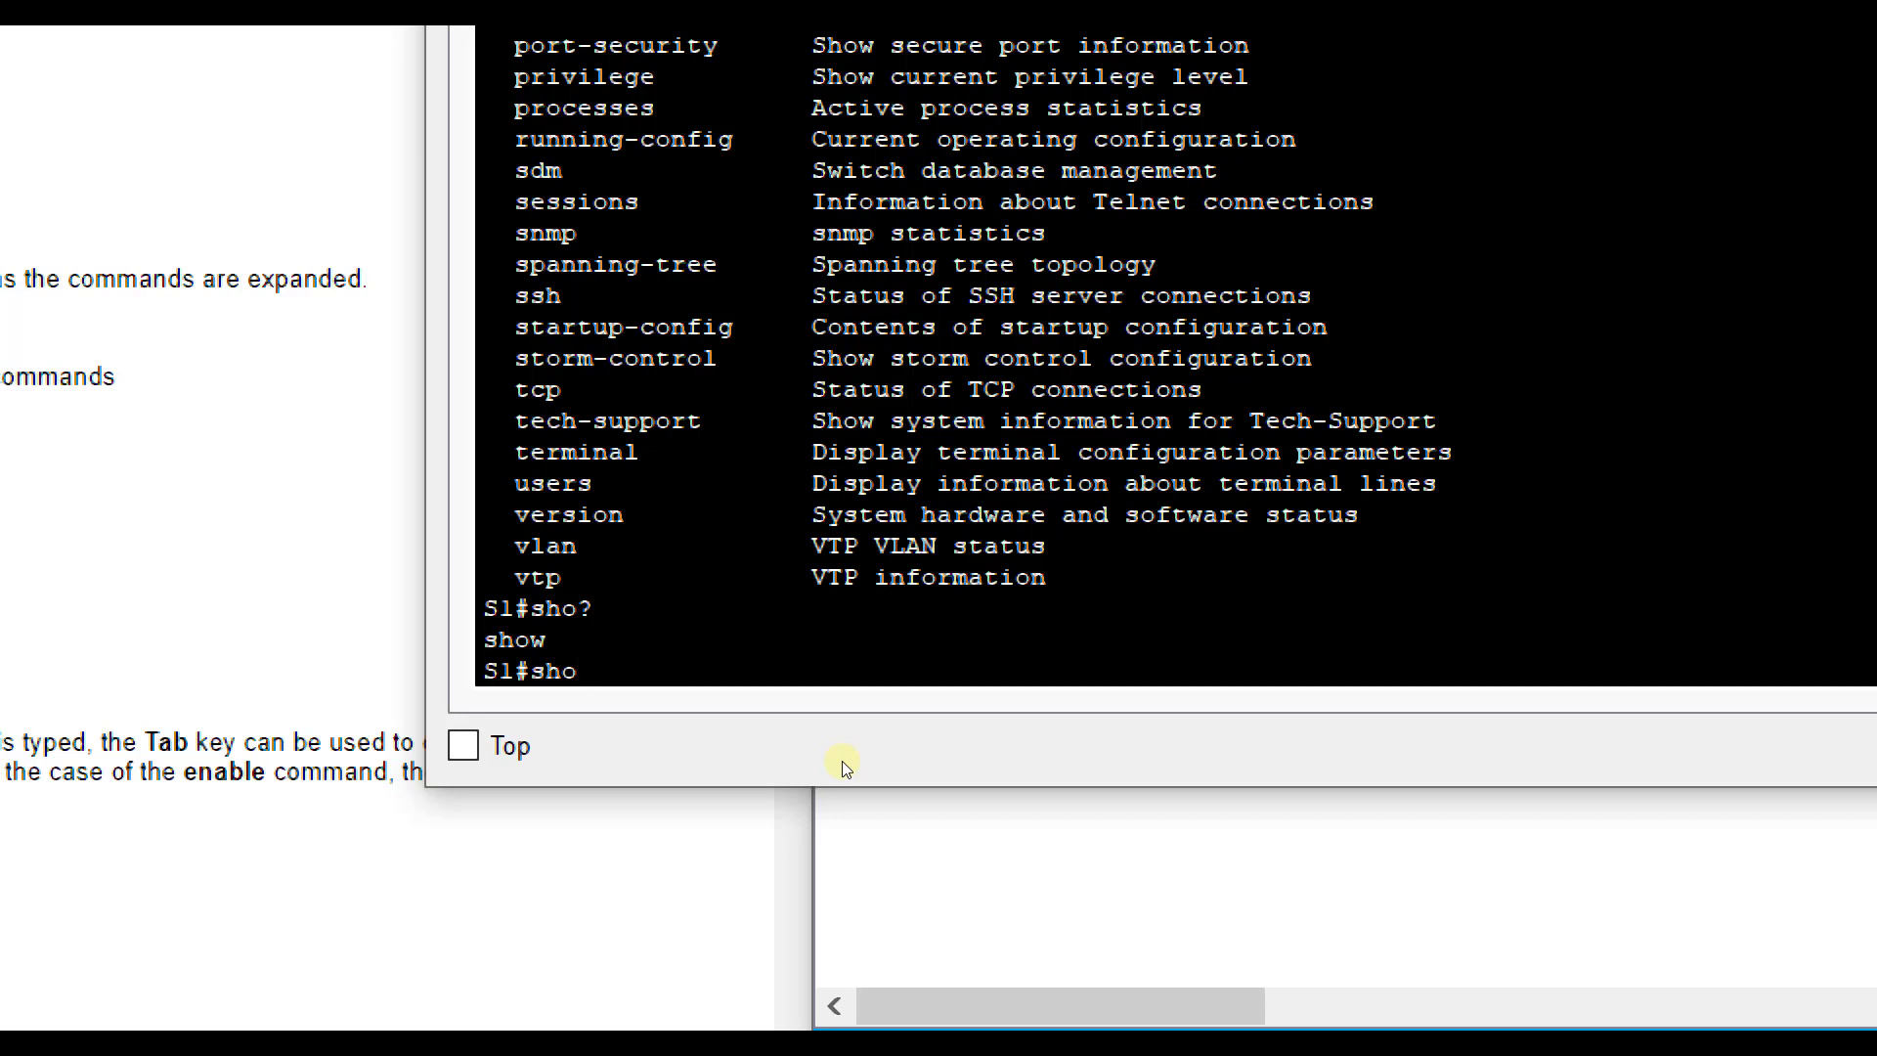
{"action": "key", "text": "Tab"}
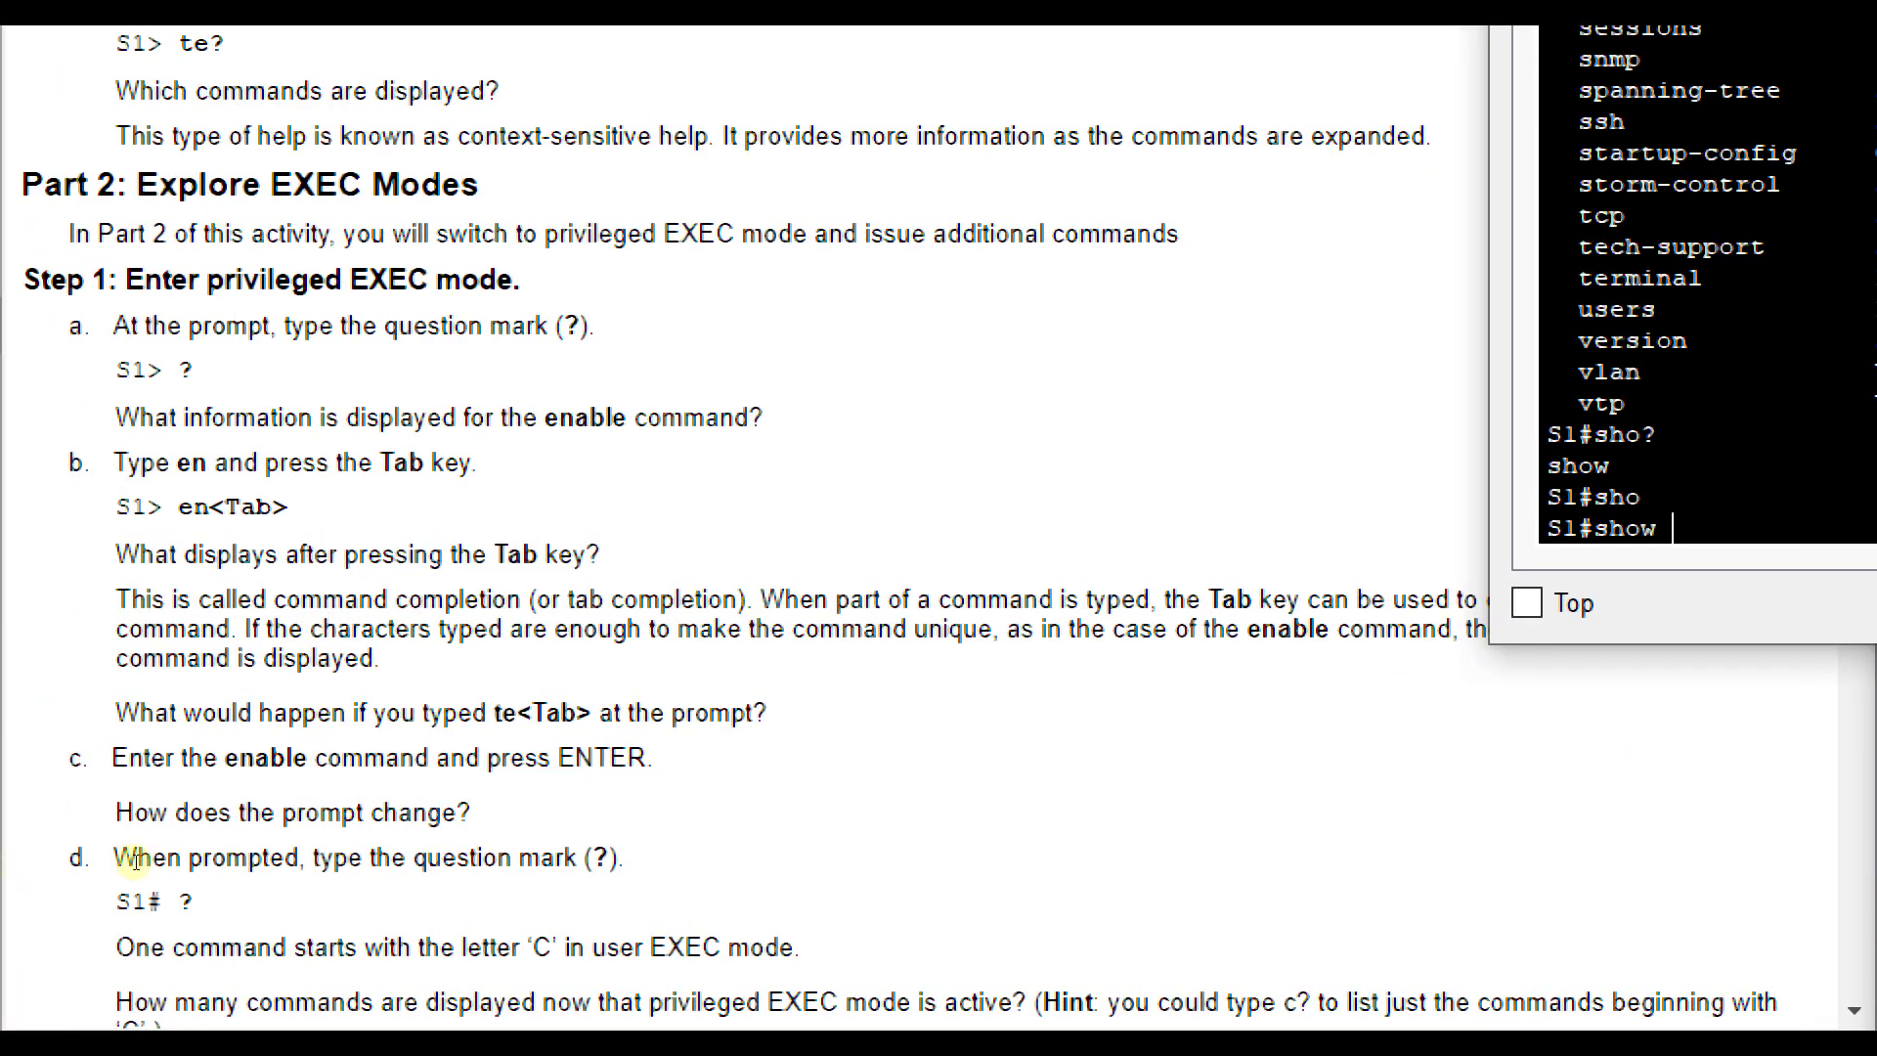
Scroll instructions to Part 3 and run 'c?' to list clear, clock, configure, connect, copy
{"action": "scroll", "coordinate": [196, 860], "scroll_direction": "down", "scroll_amount": 2}
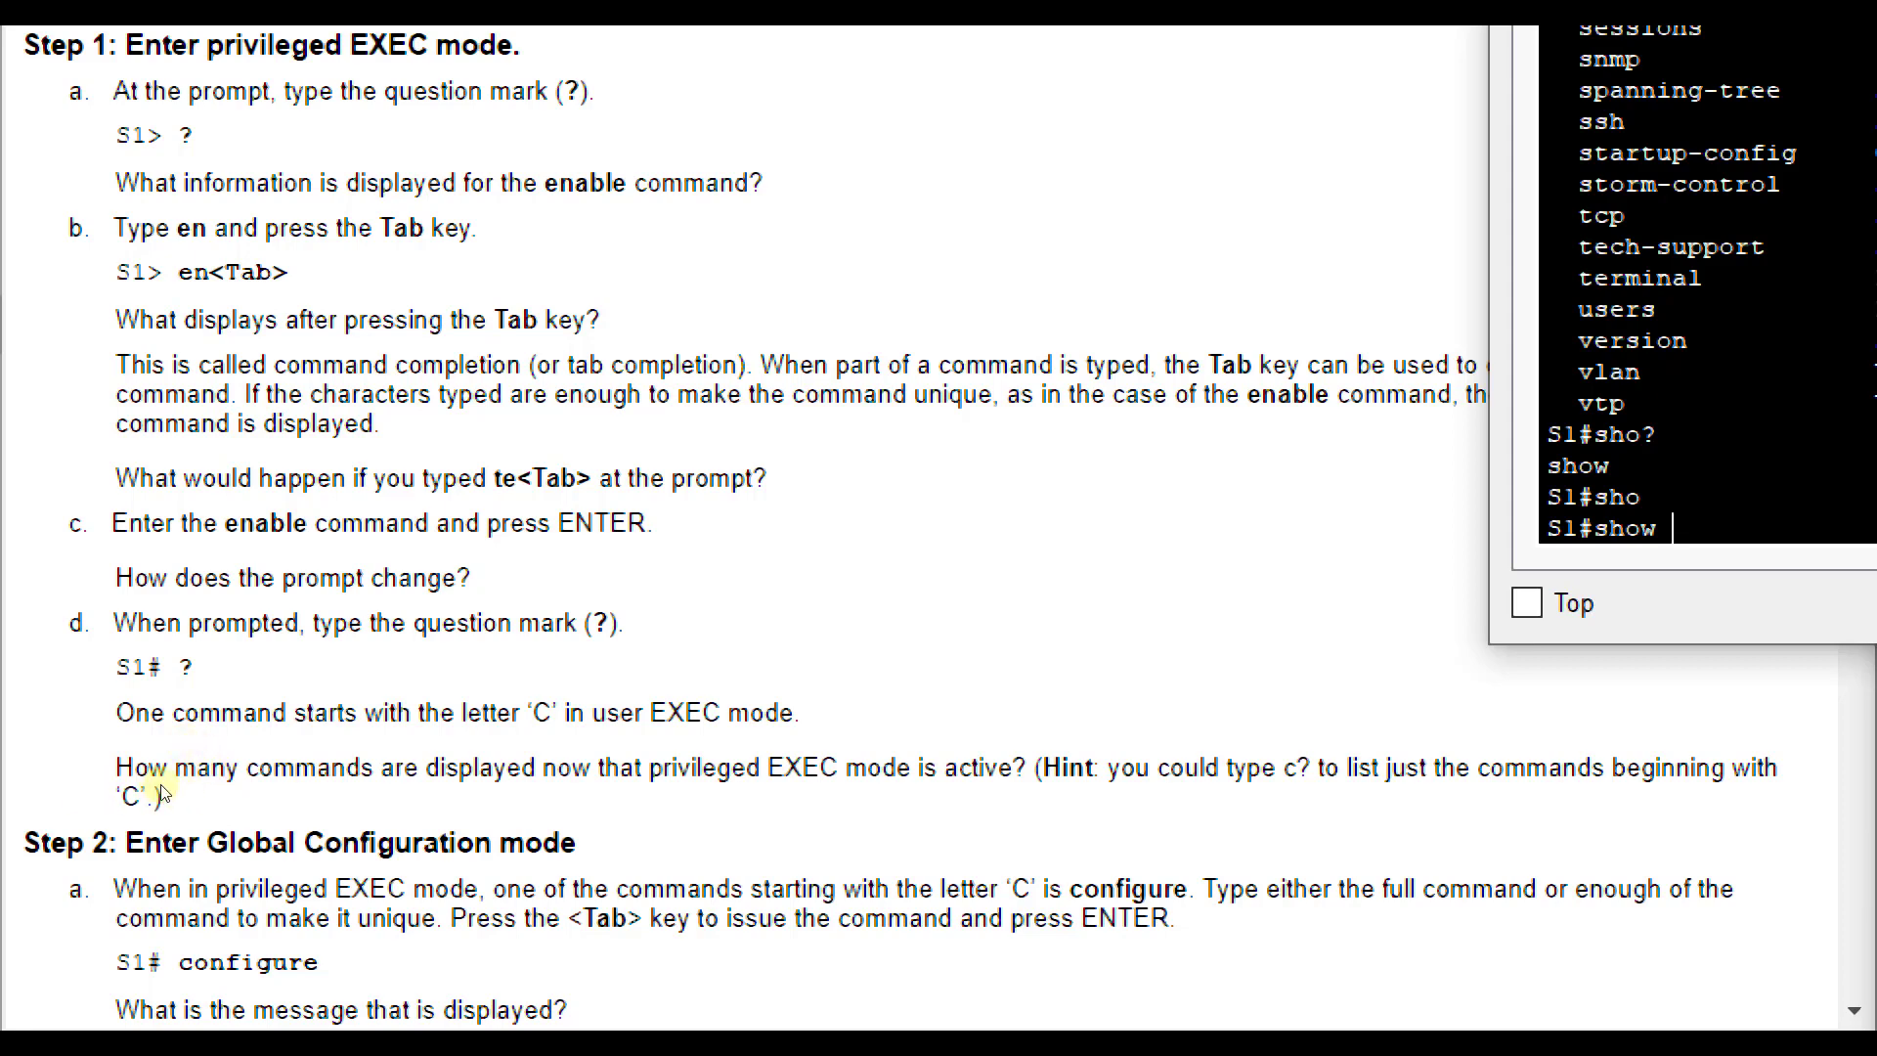
{"action": "scroll", "coordinate": [164, 794], "scroll_direction": "down", "scroll_amount": 2}
{"action": "scroll", "coordinate": [164, 792], "scroll_direction": "down", "scroll_amount": 2}
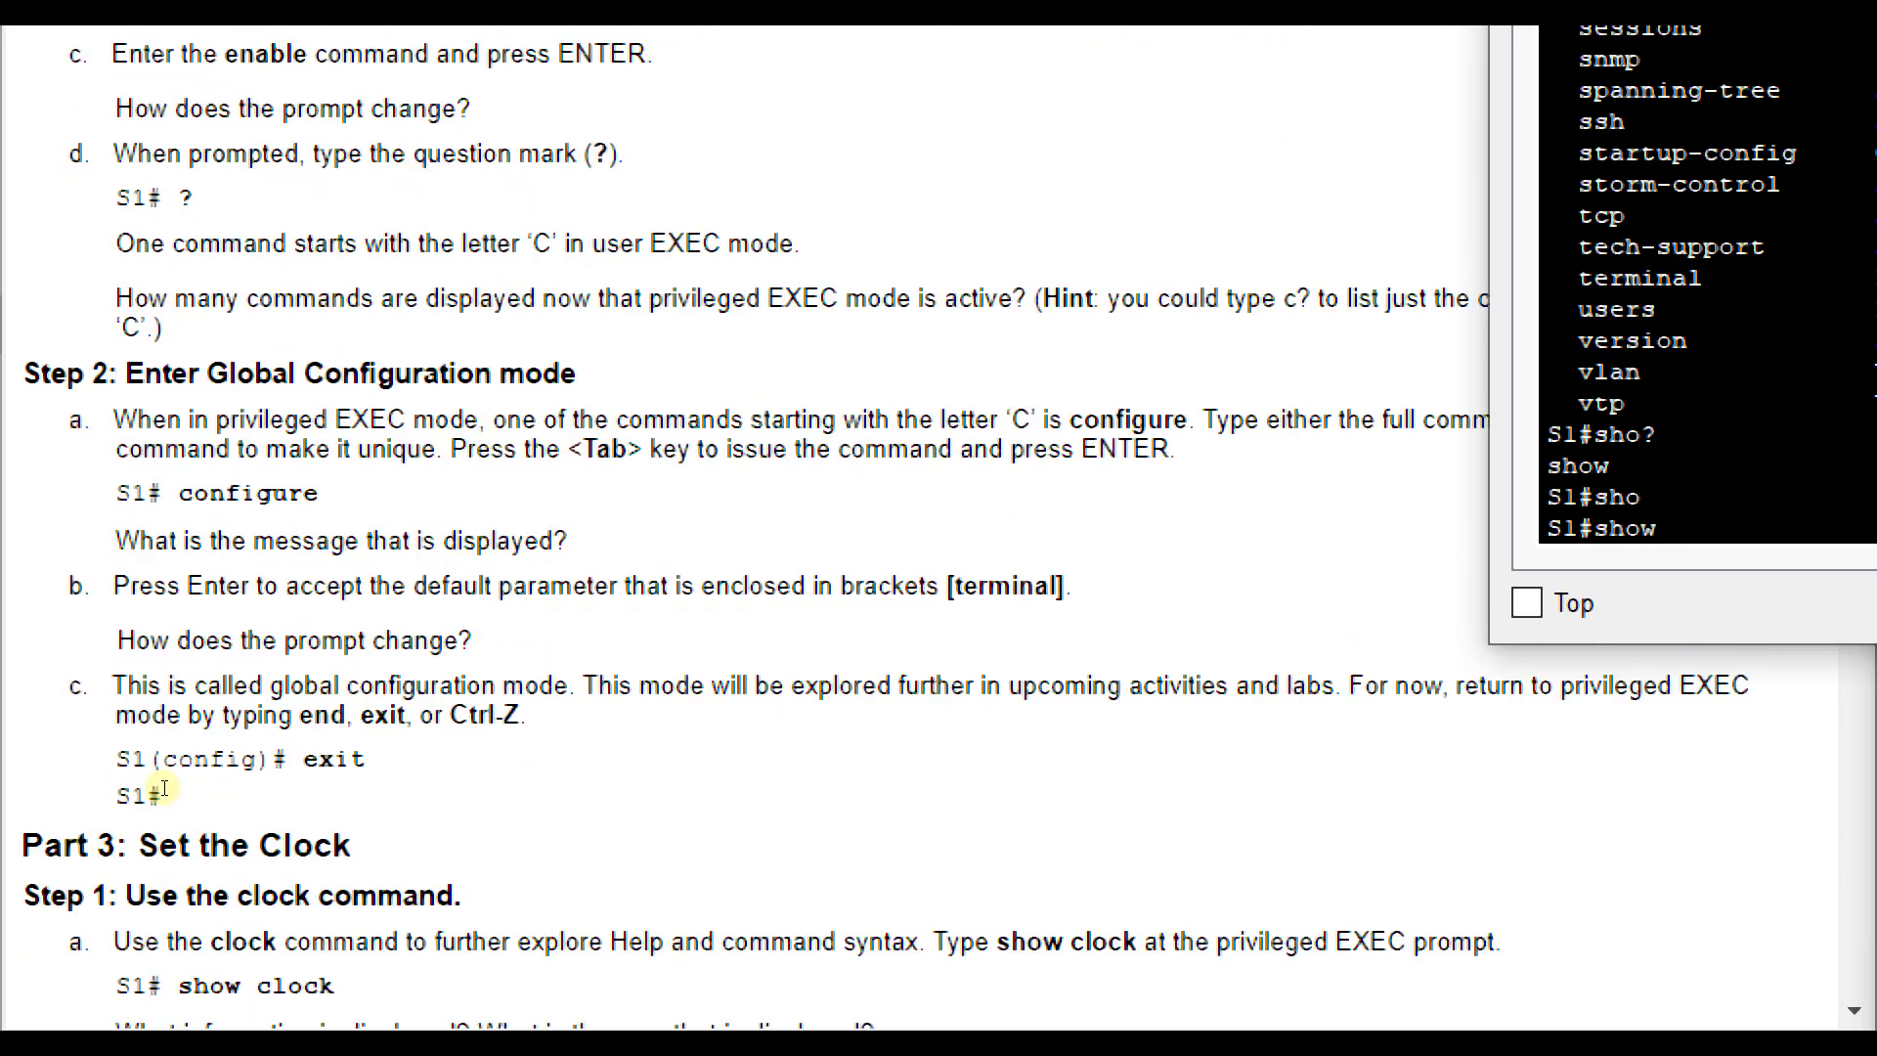
{"action": "scroll", "coordinate": [164, 790], "scroll_direction": "down", "scroll_amount": 1}
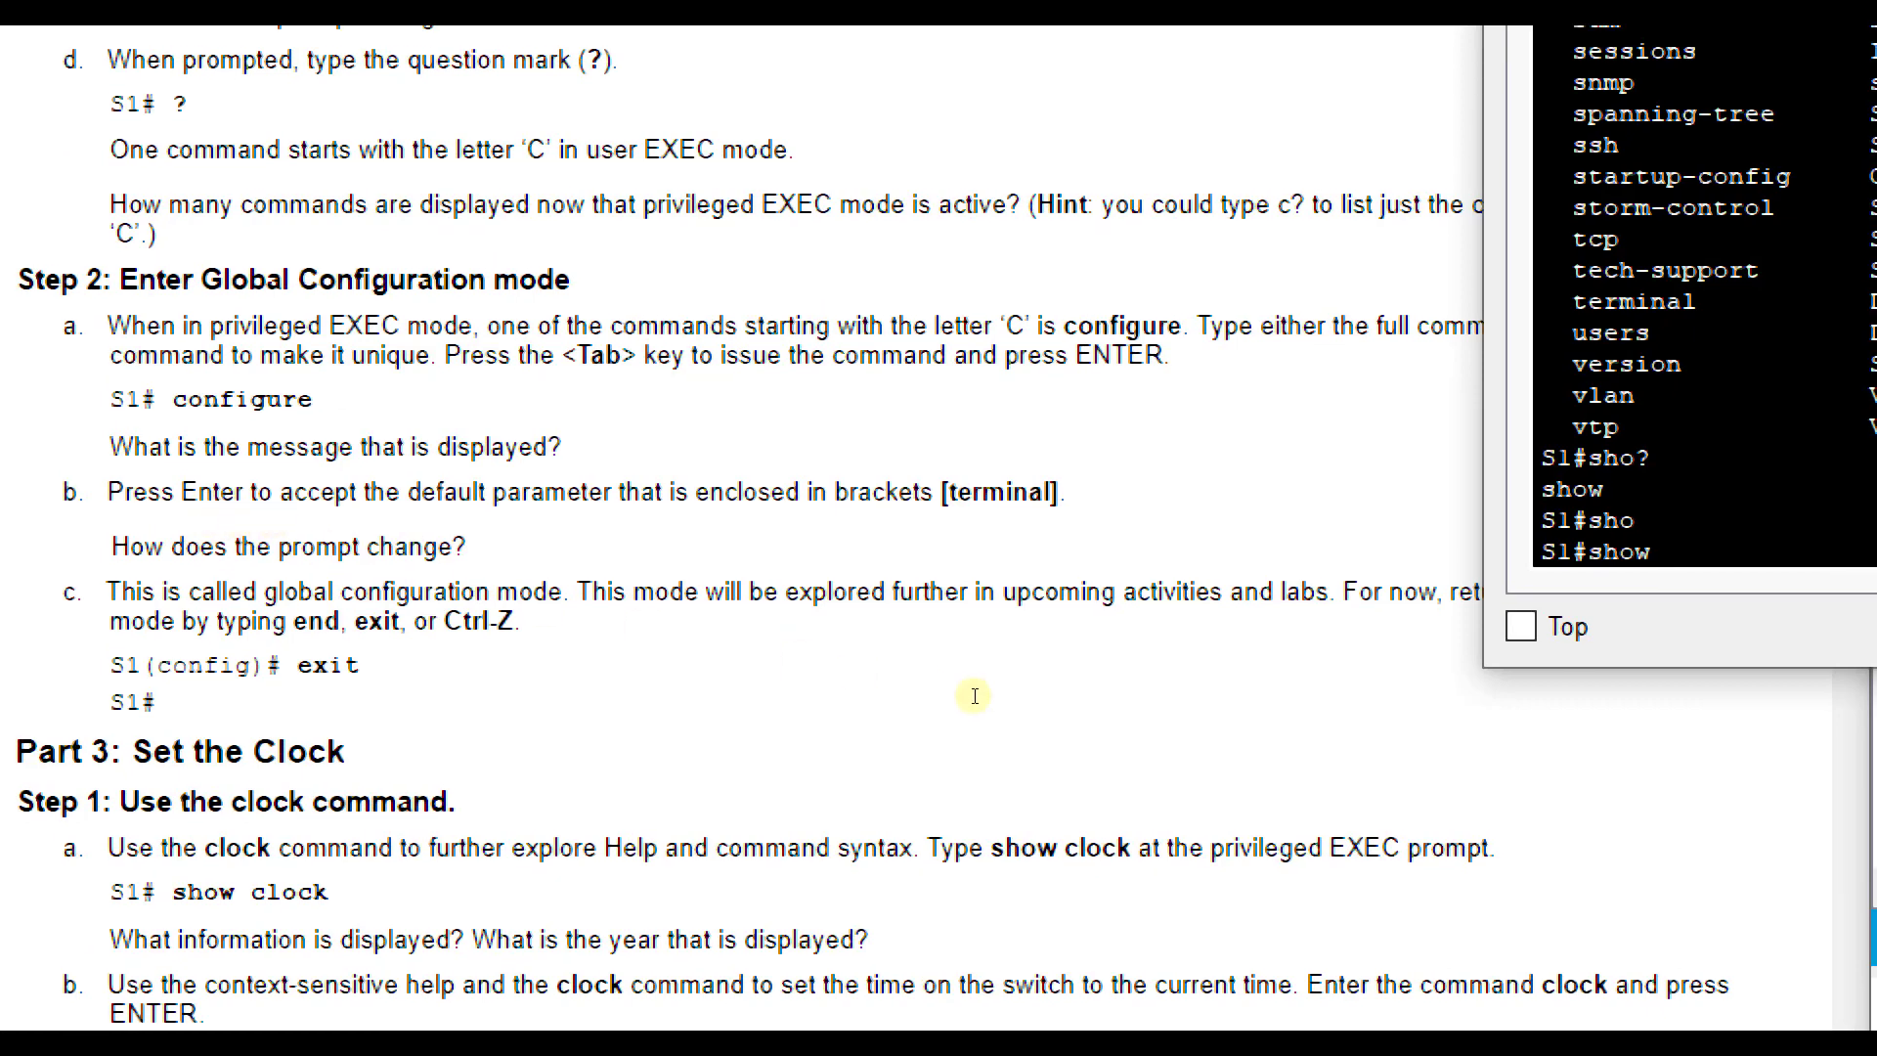
{"action": "key", "text": "BackSpace"}
{"action": "key", "text": "BackSpace"}
{"action": "key", "text": "BackSpace"}
{"action": "key", "text": "BackSpace"}
{"action": "key", "text": "BackSpace"}
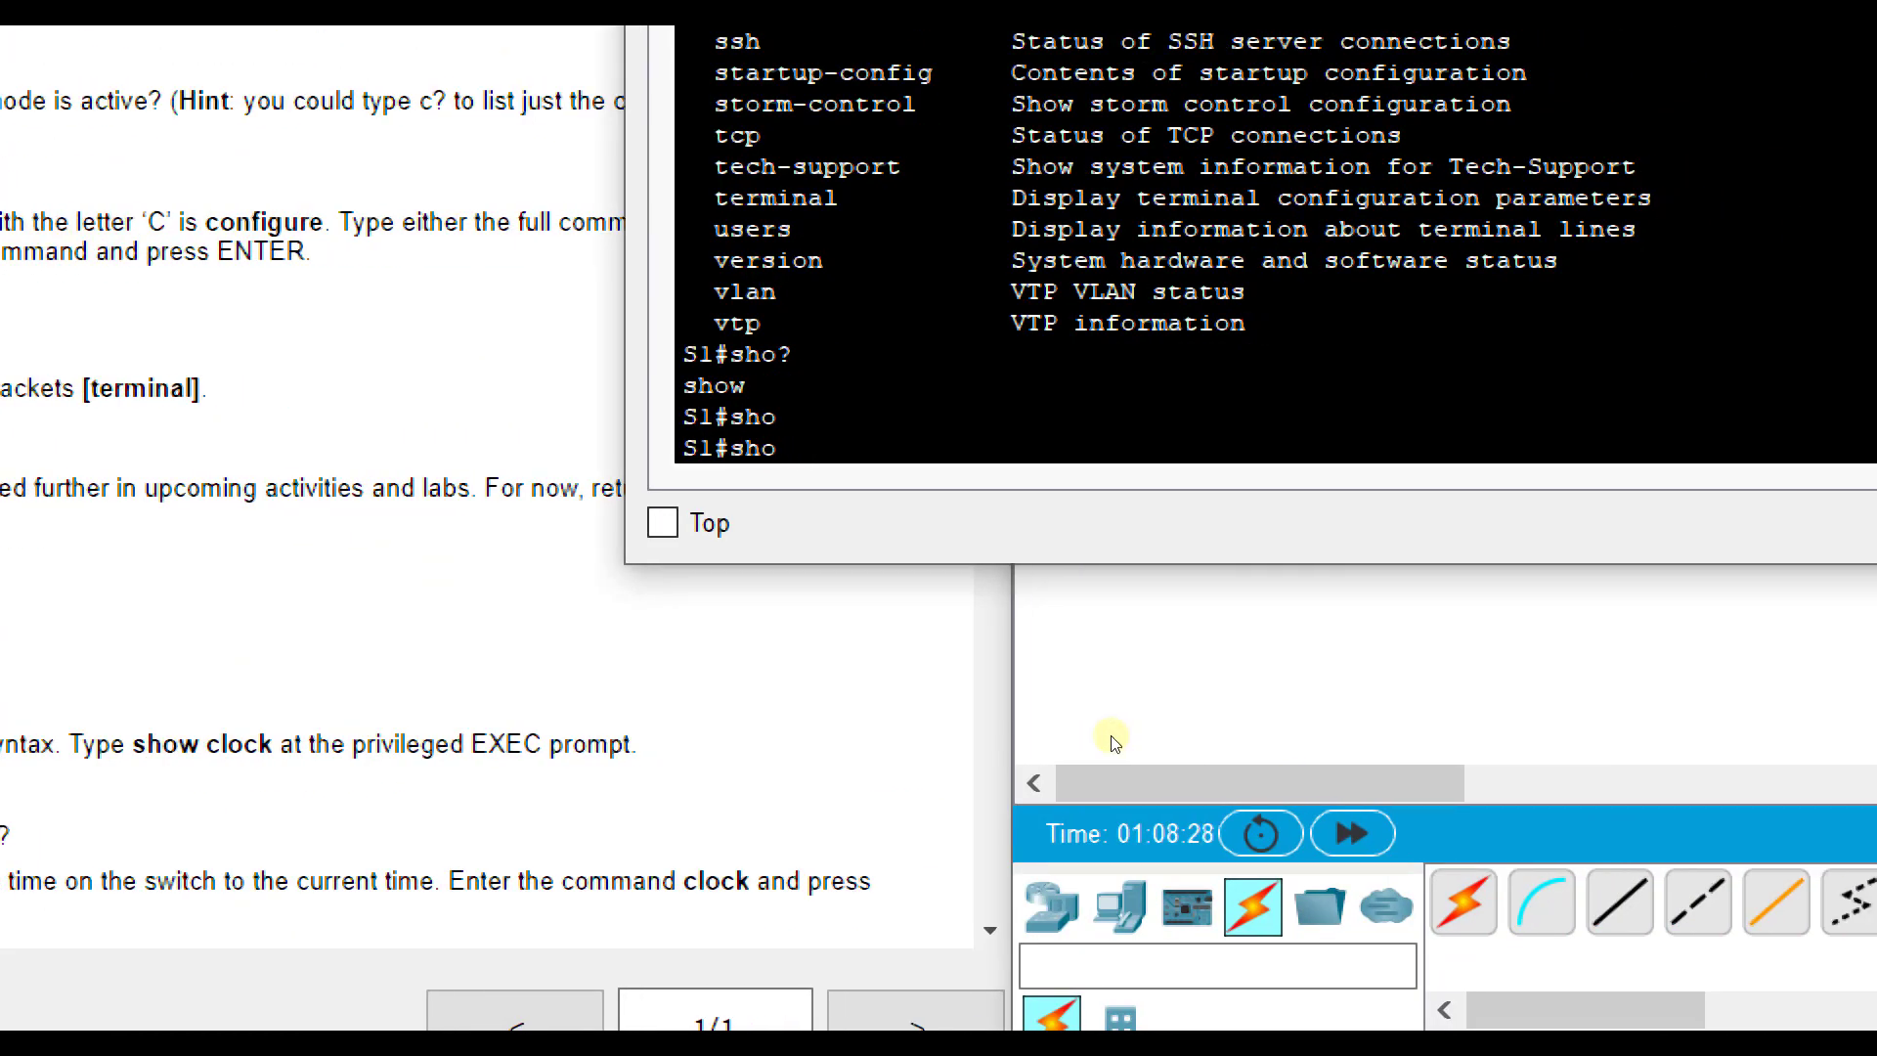
{"action": "type", "text": "c?"}
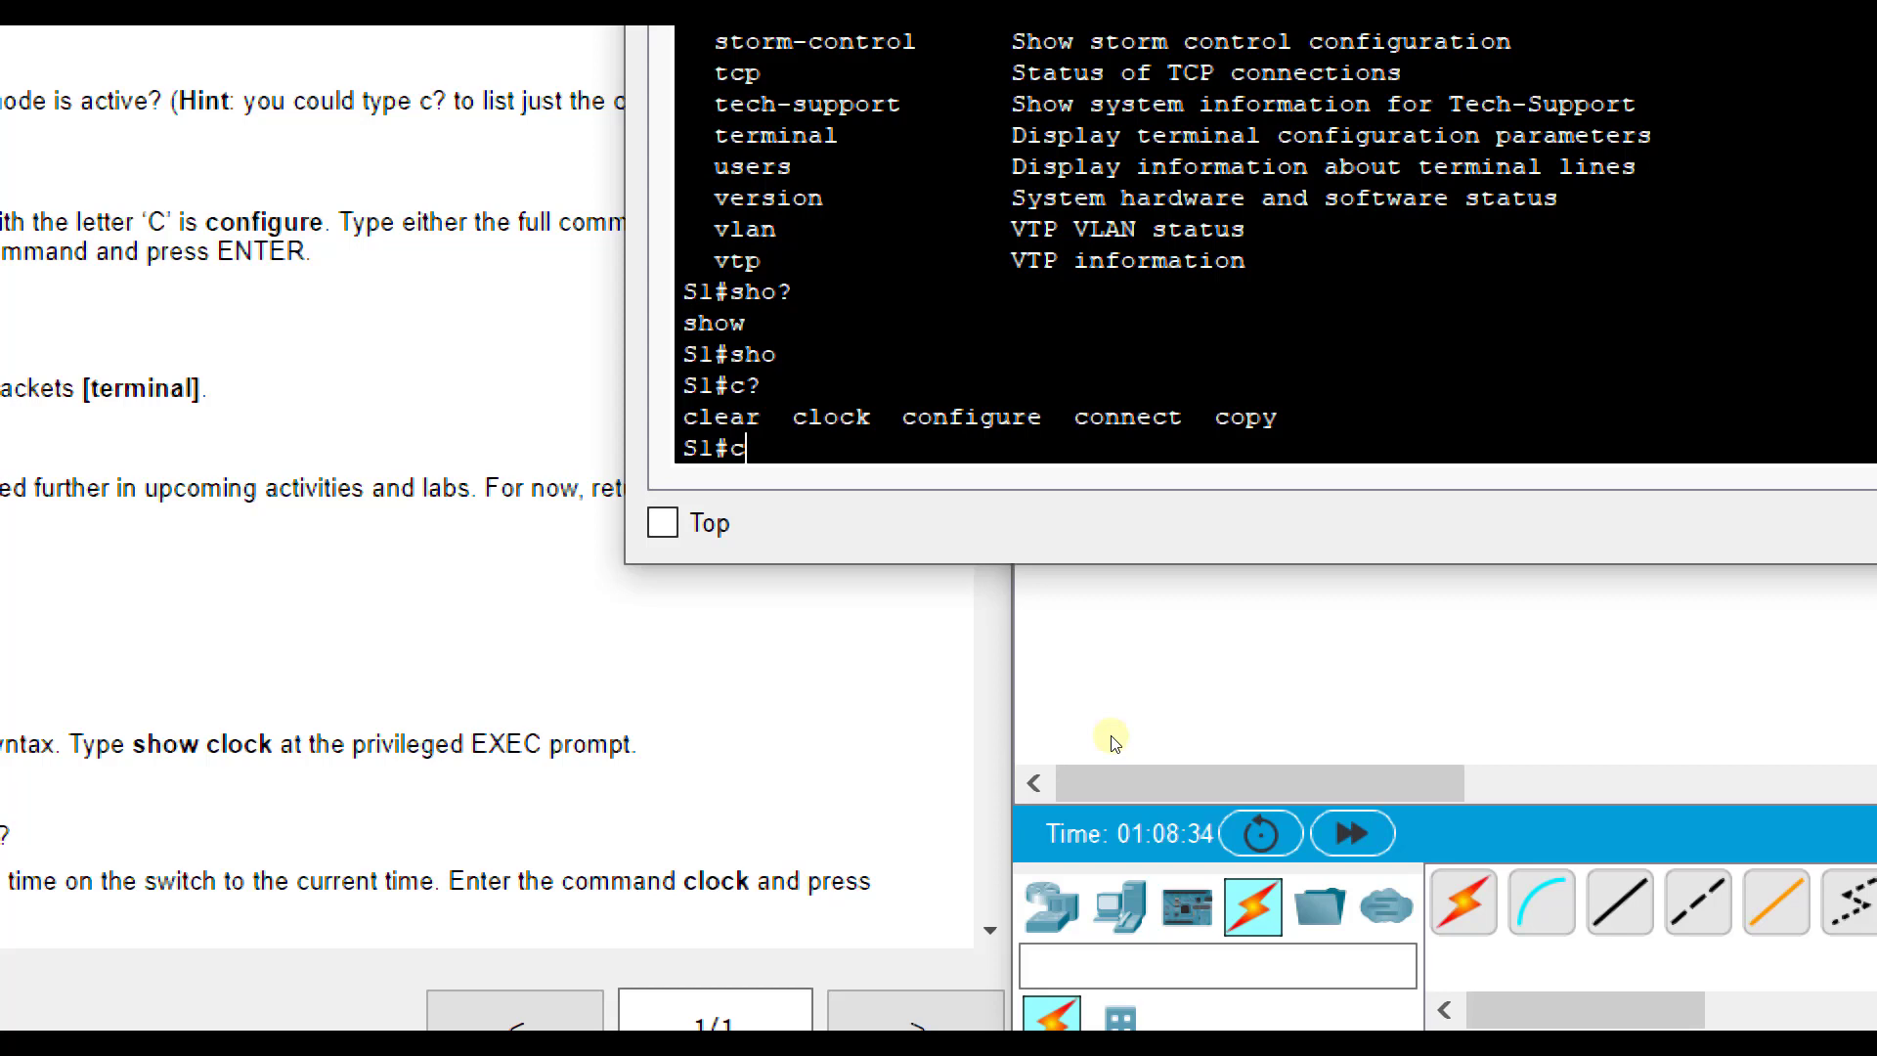
{"action": "key", "text": "Return"}
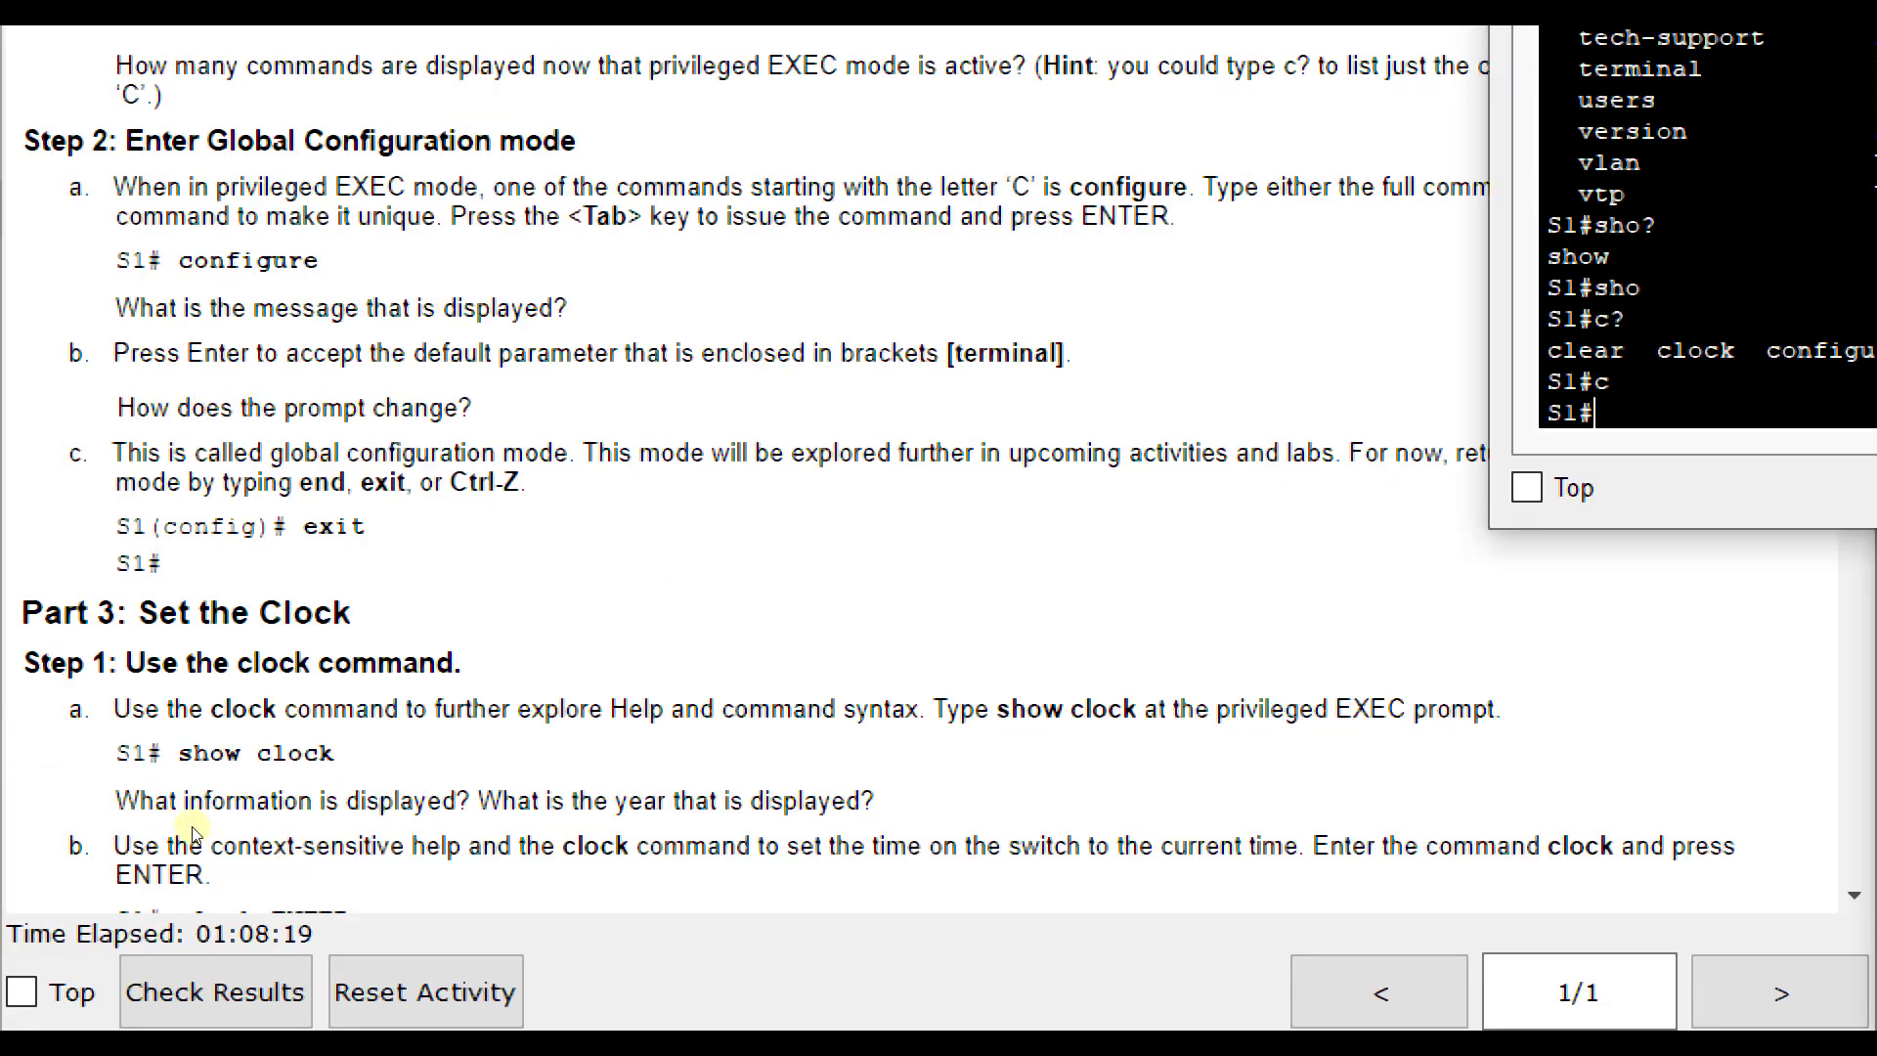
{"action": "left_click", "coordinate": [192, 828]}
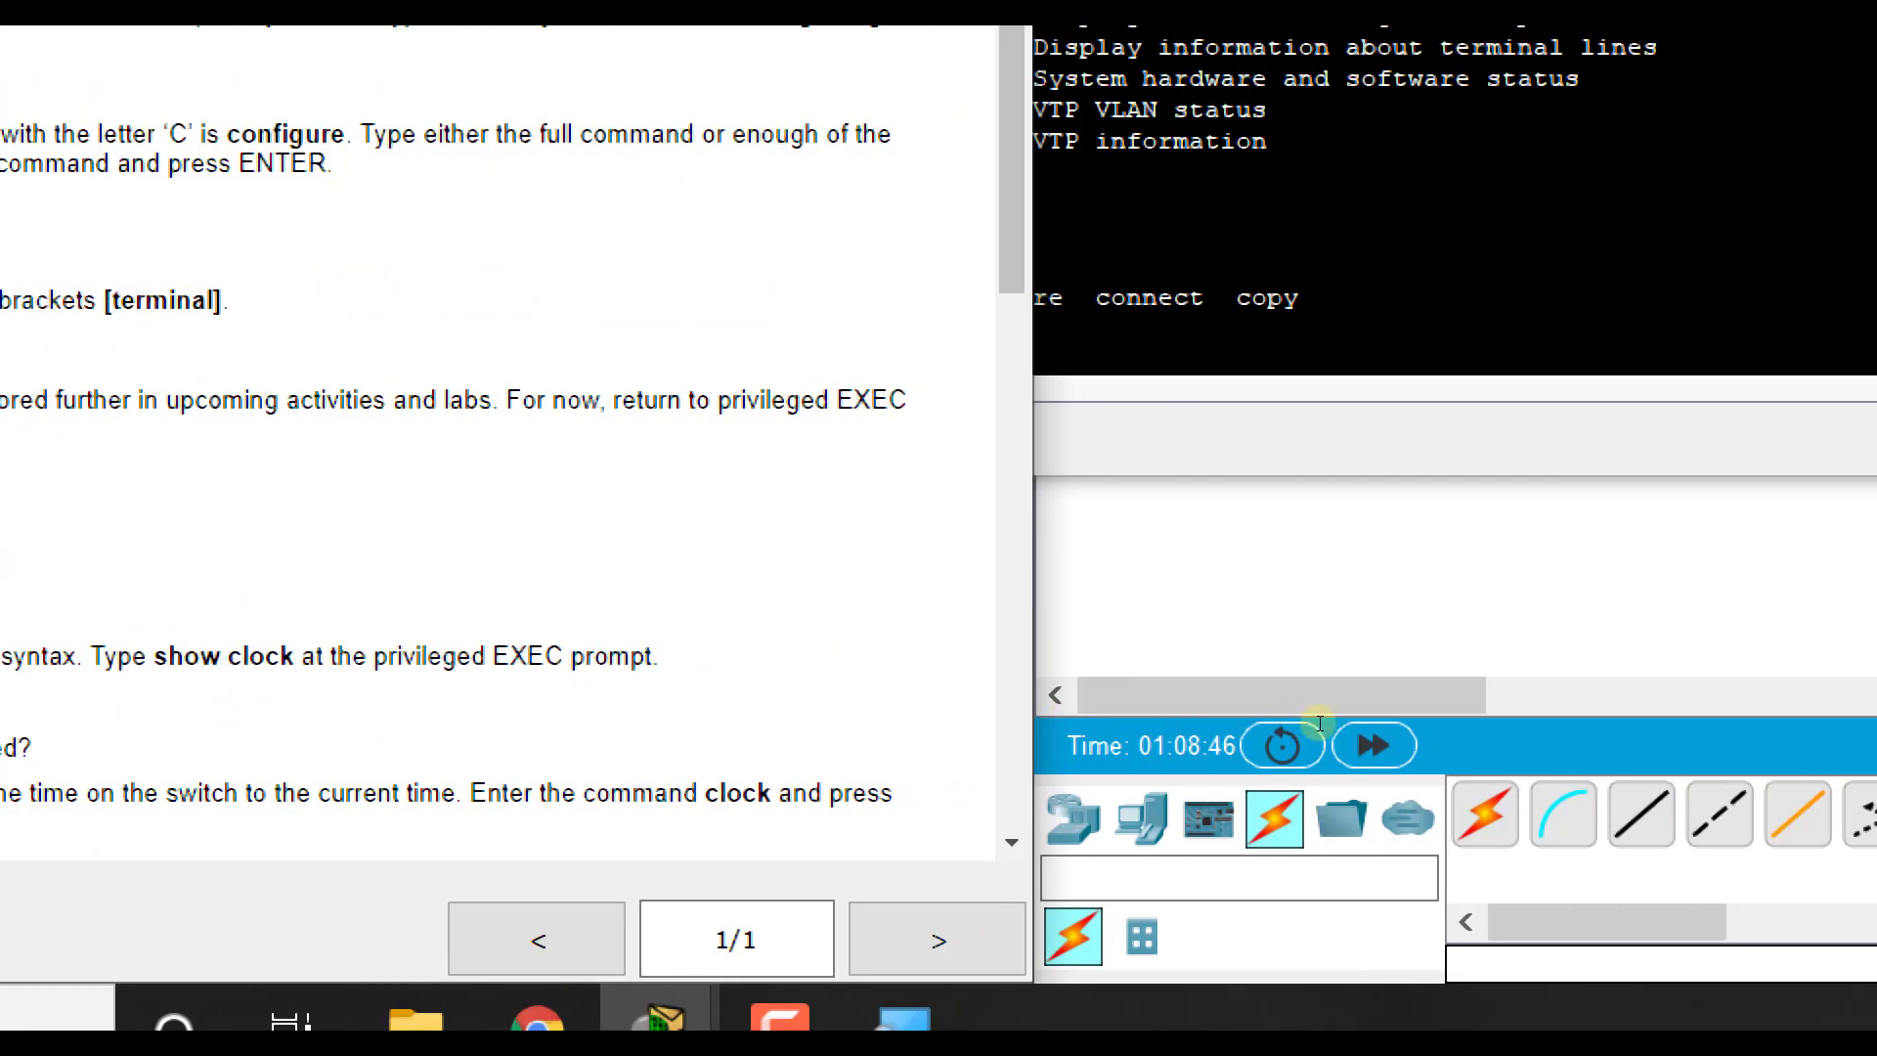
Enter global configuration mode on S1 with 'config t'
{"action": "left_click", "coordinate": [1320, 723]}
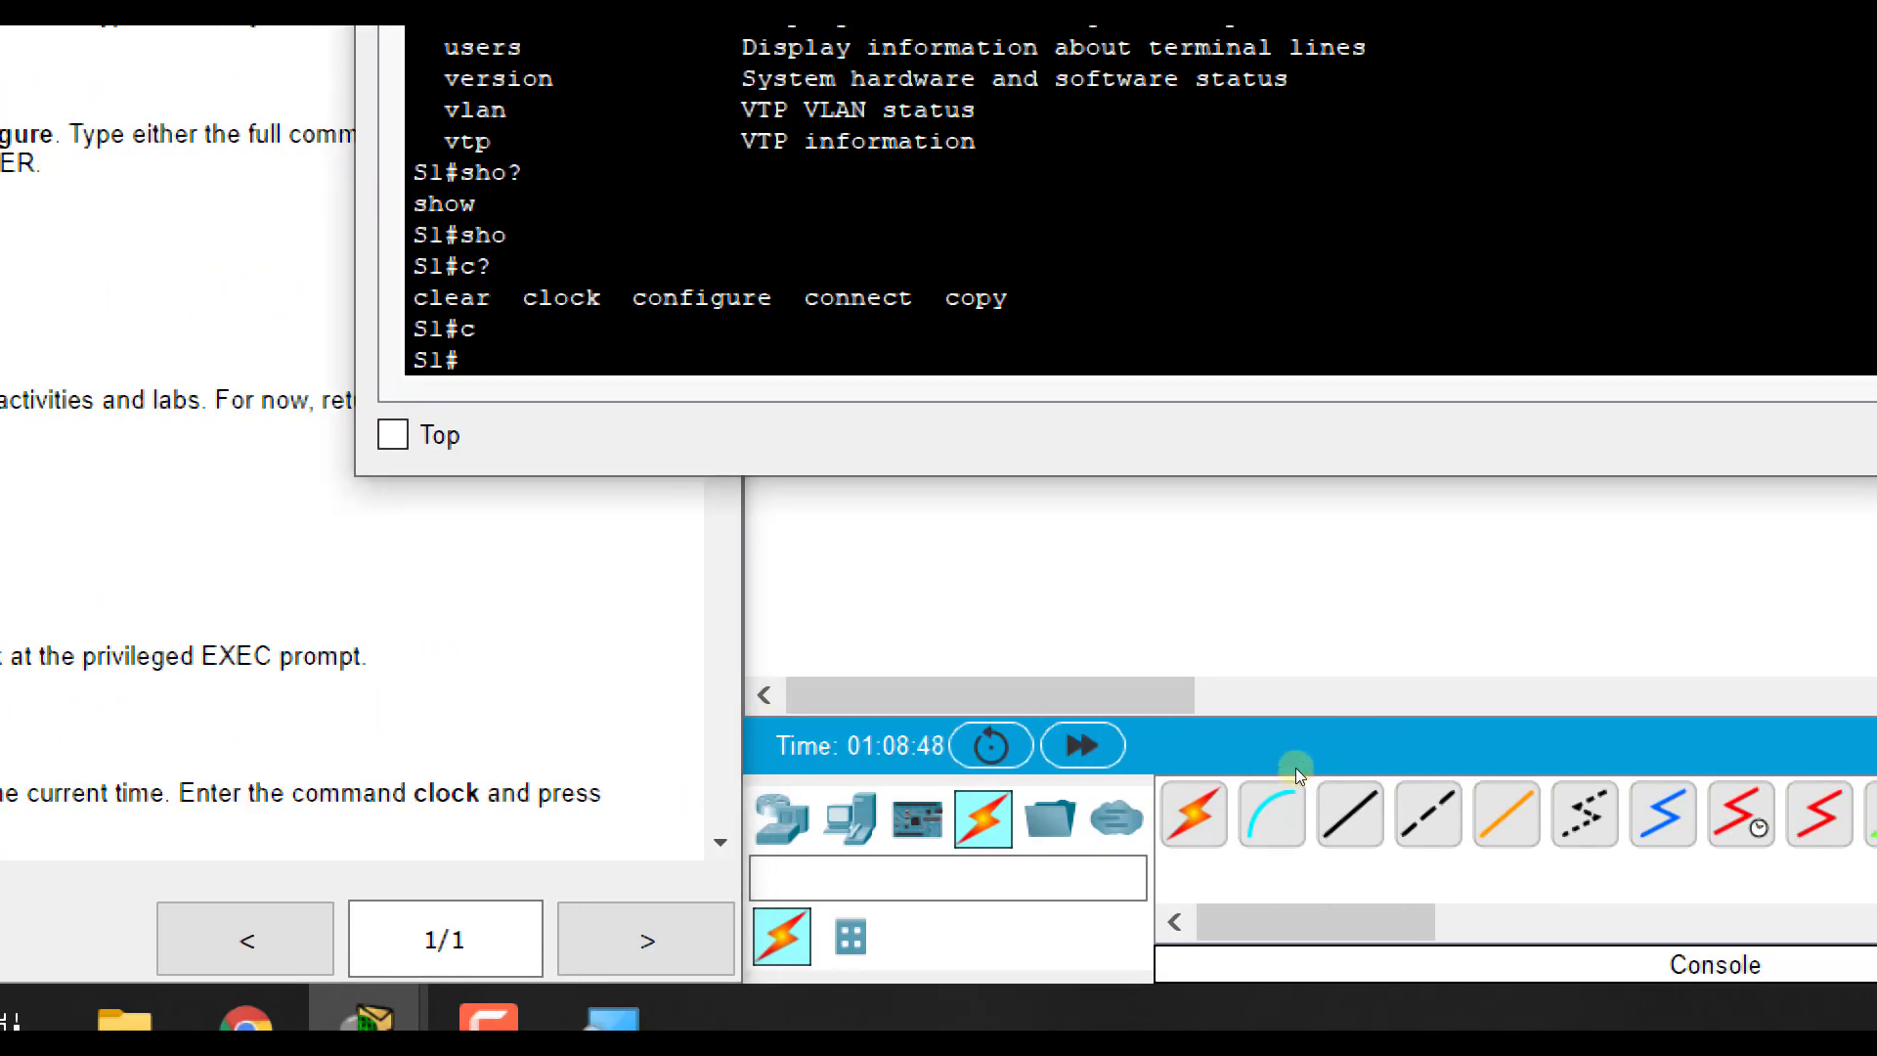
{"action": "type", "text": "config t"}
{"action": "key", "text": "Return"}
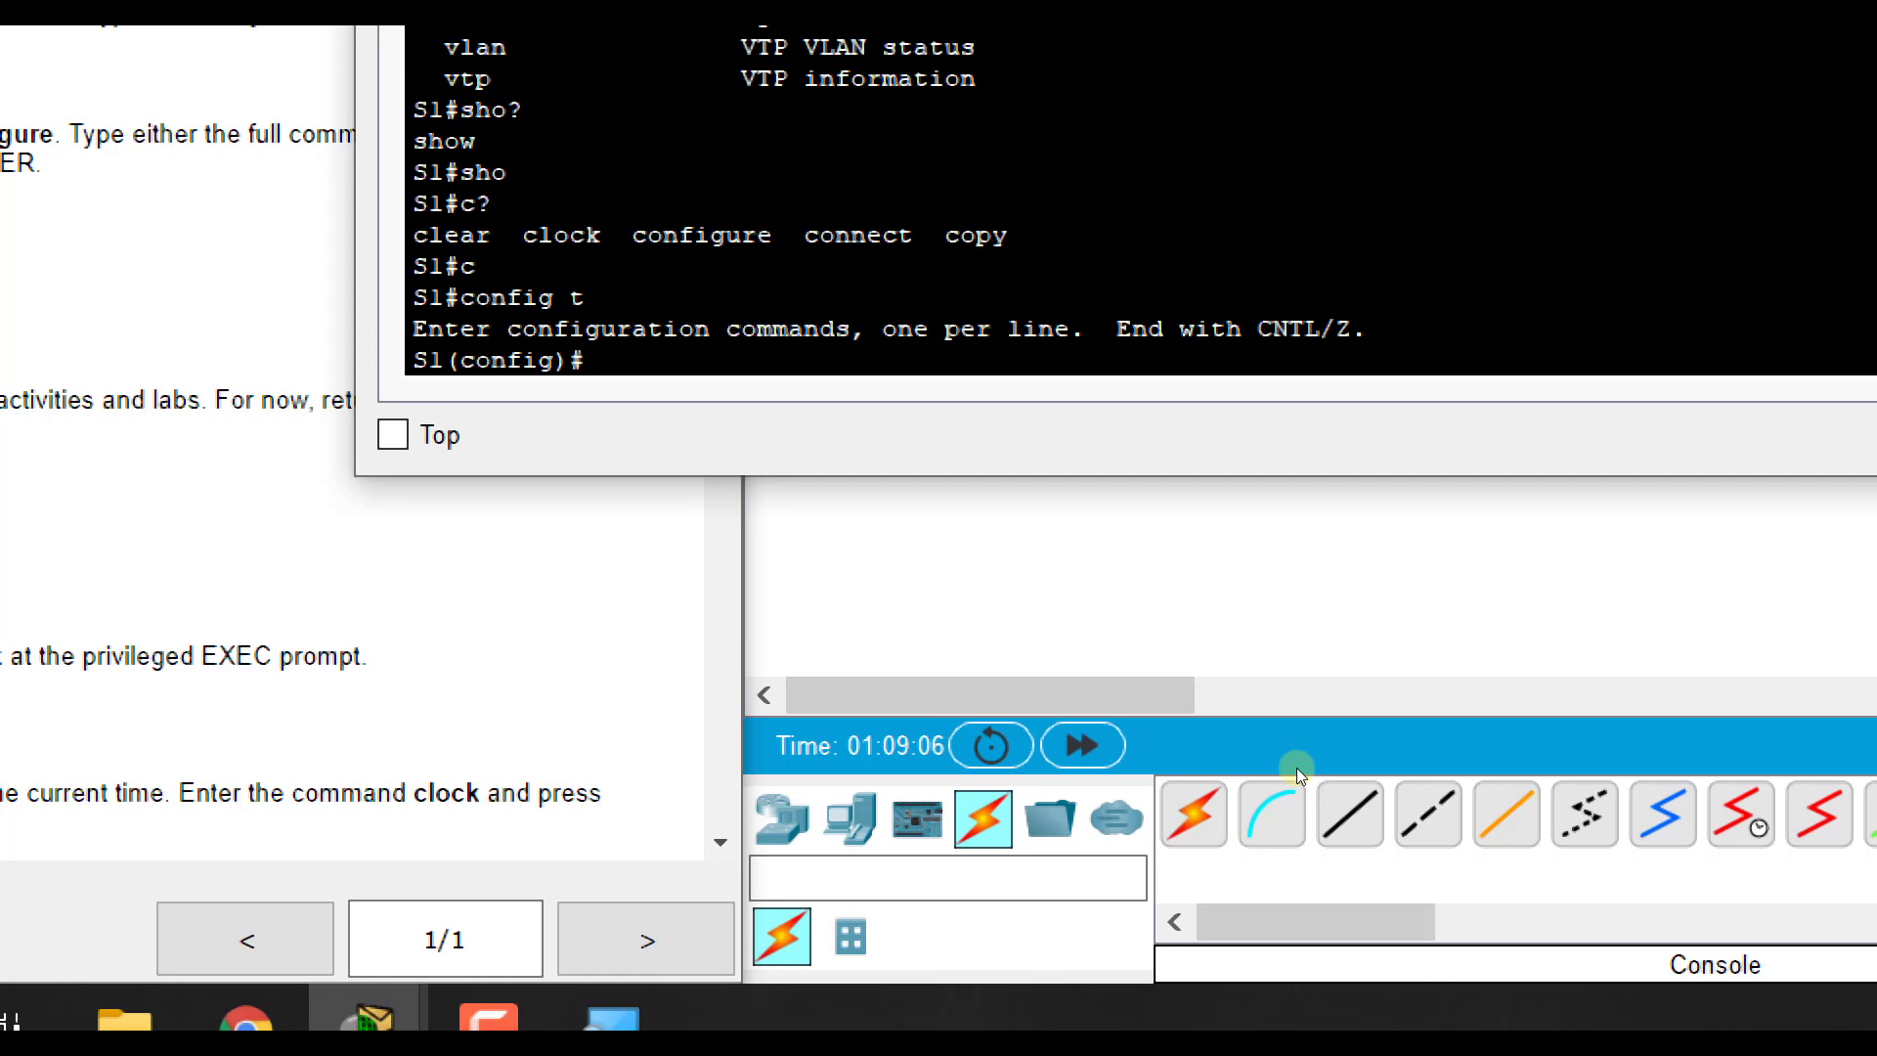
Exit back to the S1# prompt and display the running configuration with 'show run'
{"action": "type", "text": "exit"}
{"action": "key", "text": "Return"}
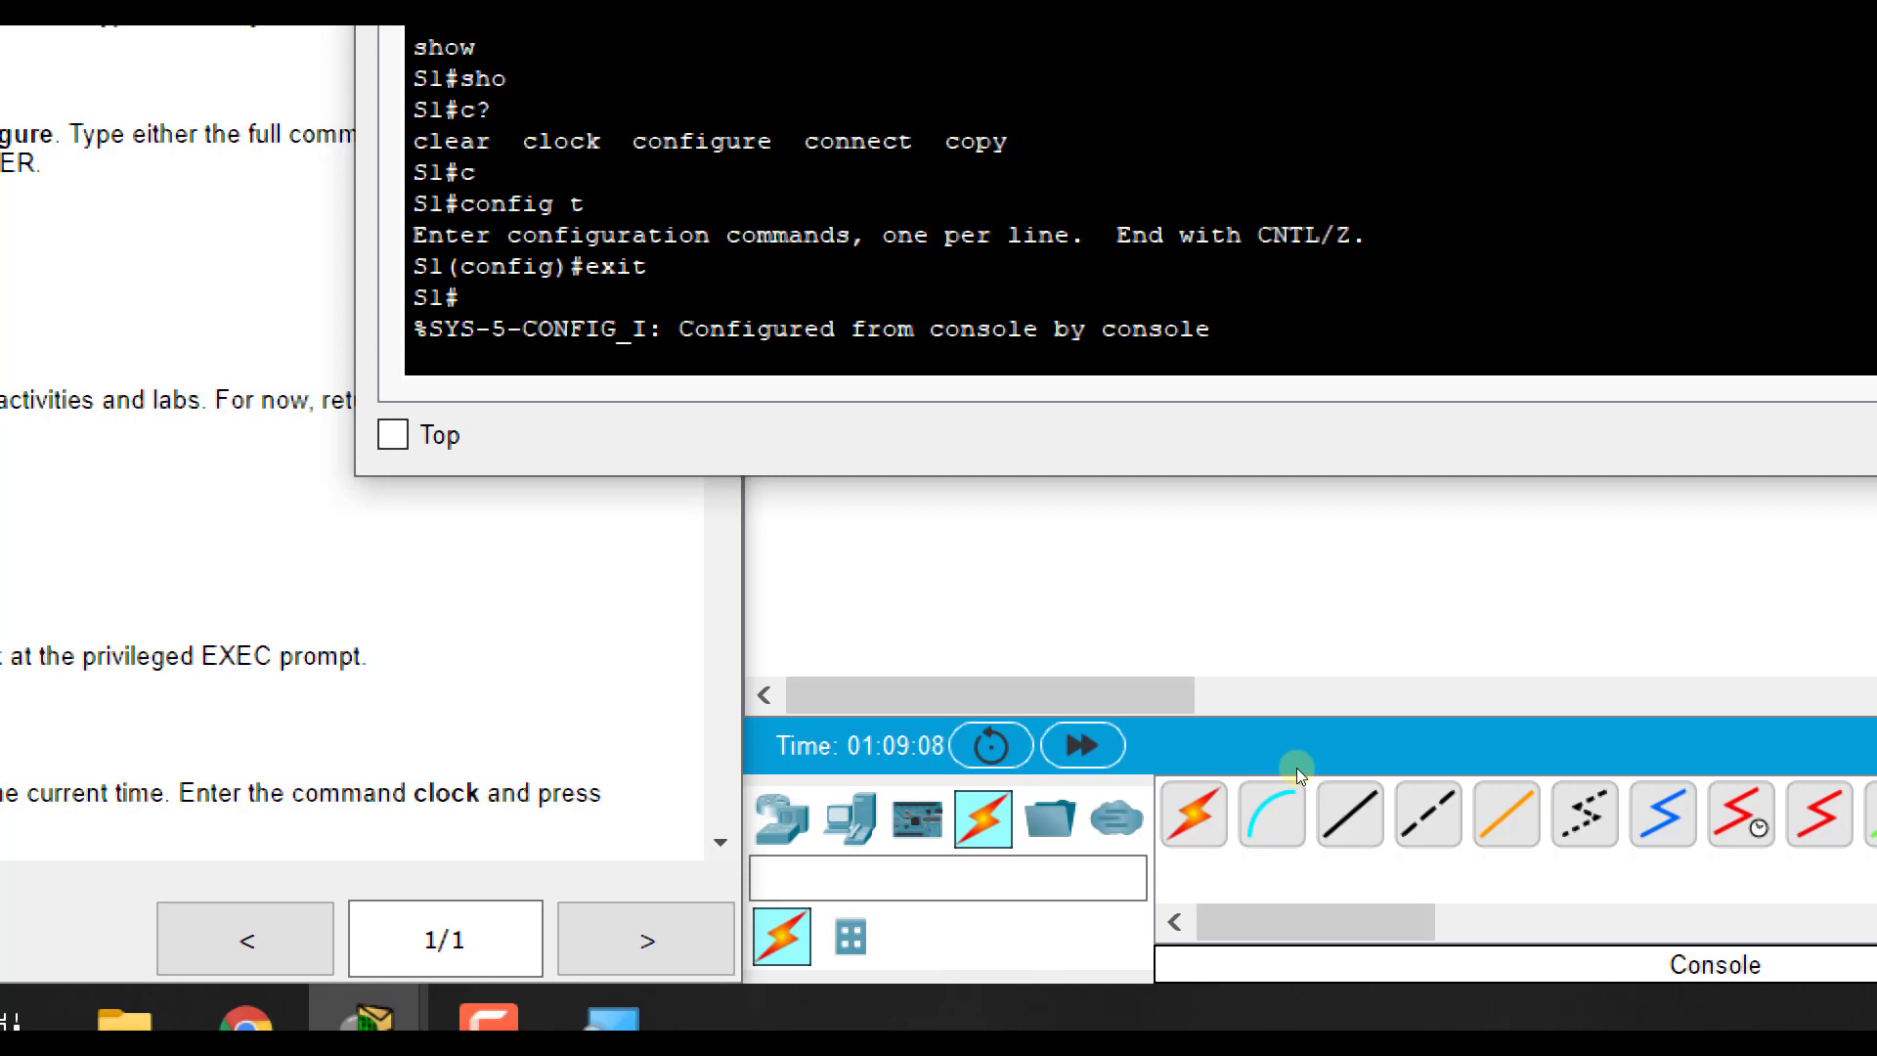
{"action": "key", "text": "Return"}
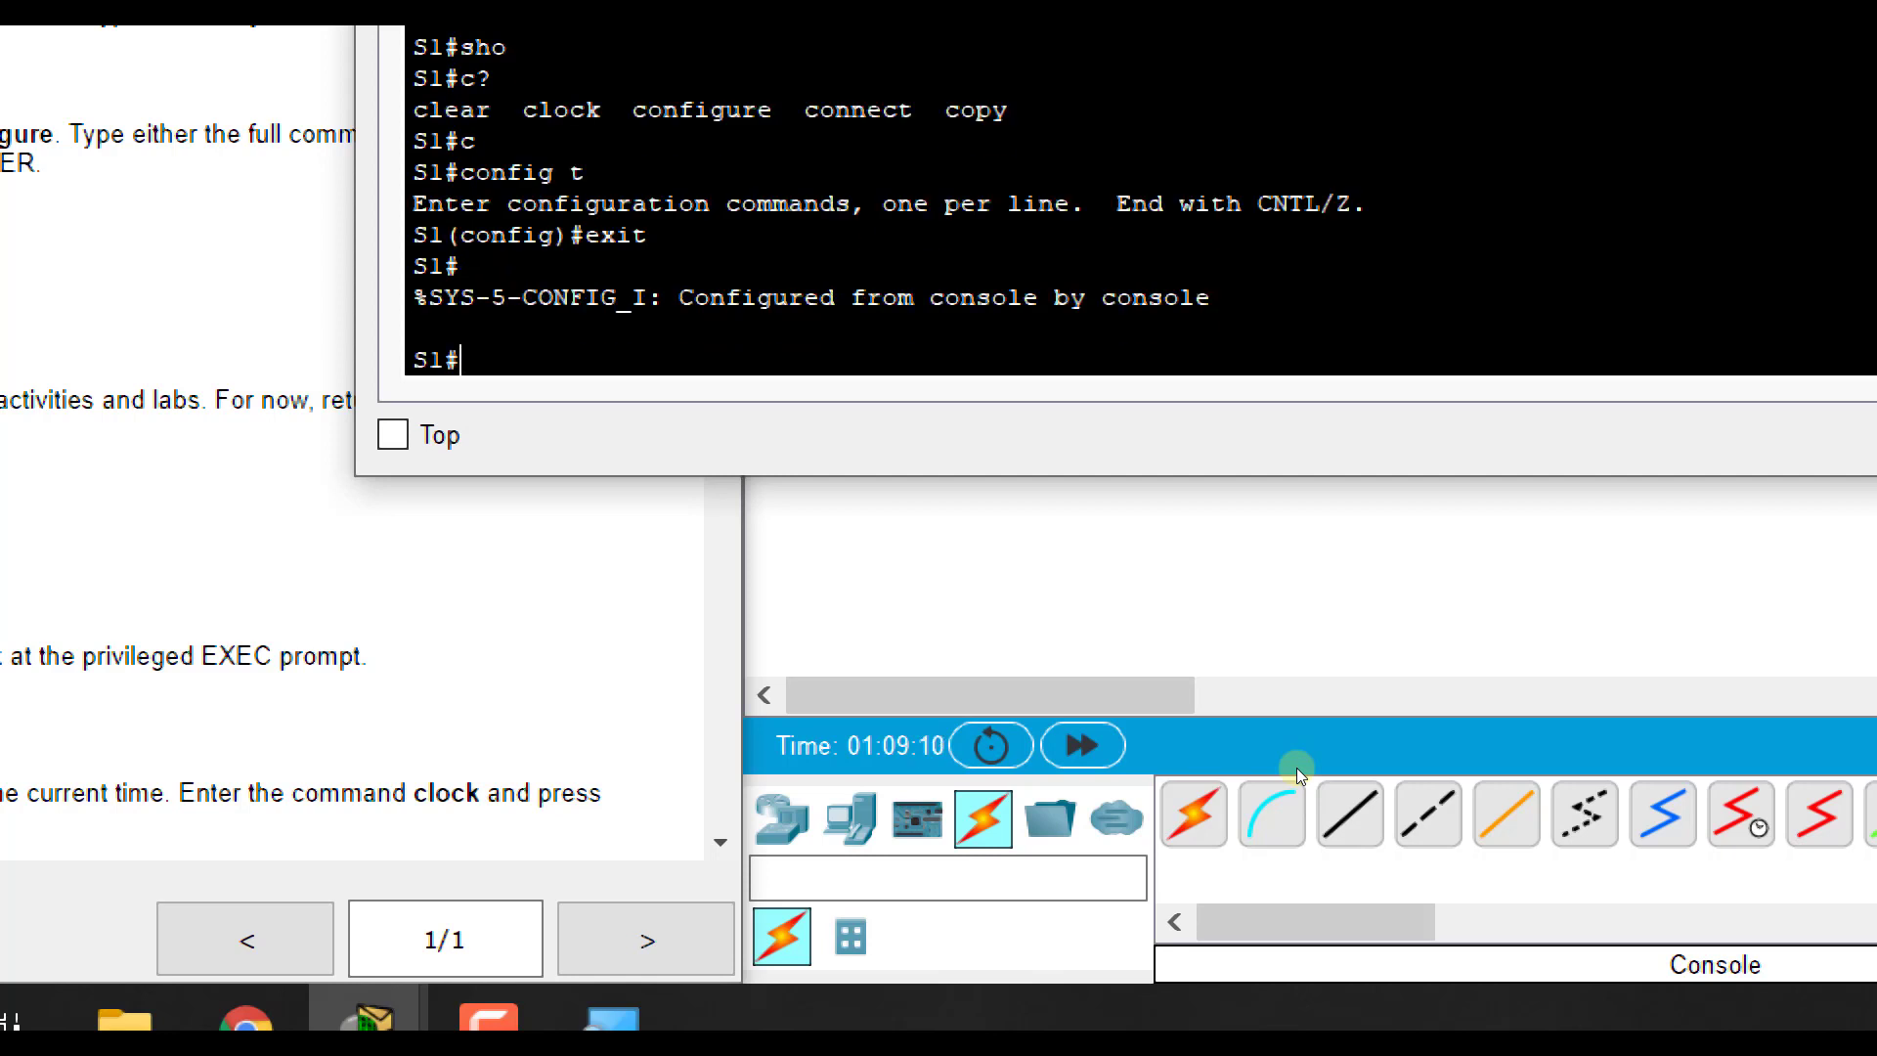
{"action": "type", "text": "show run"}
{"action": "key", "text": "Return"}
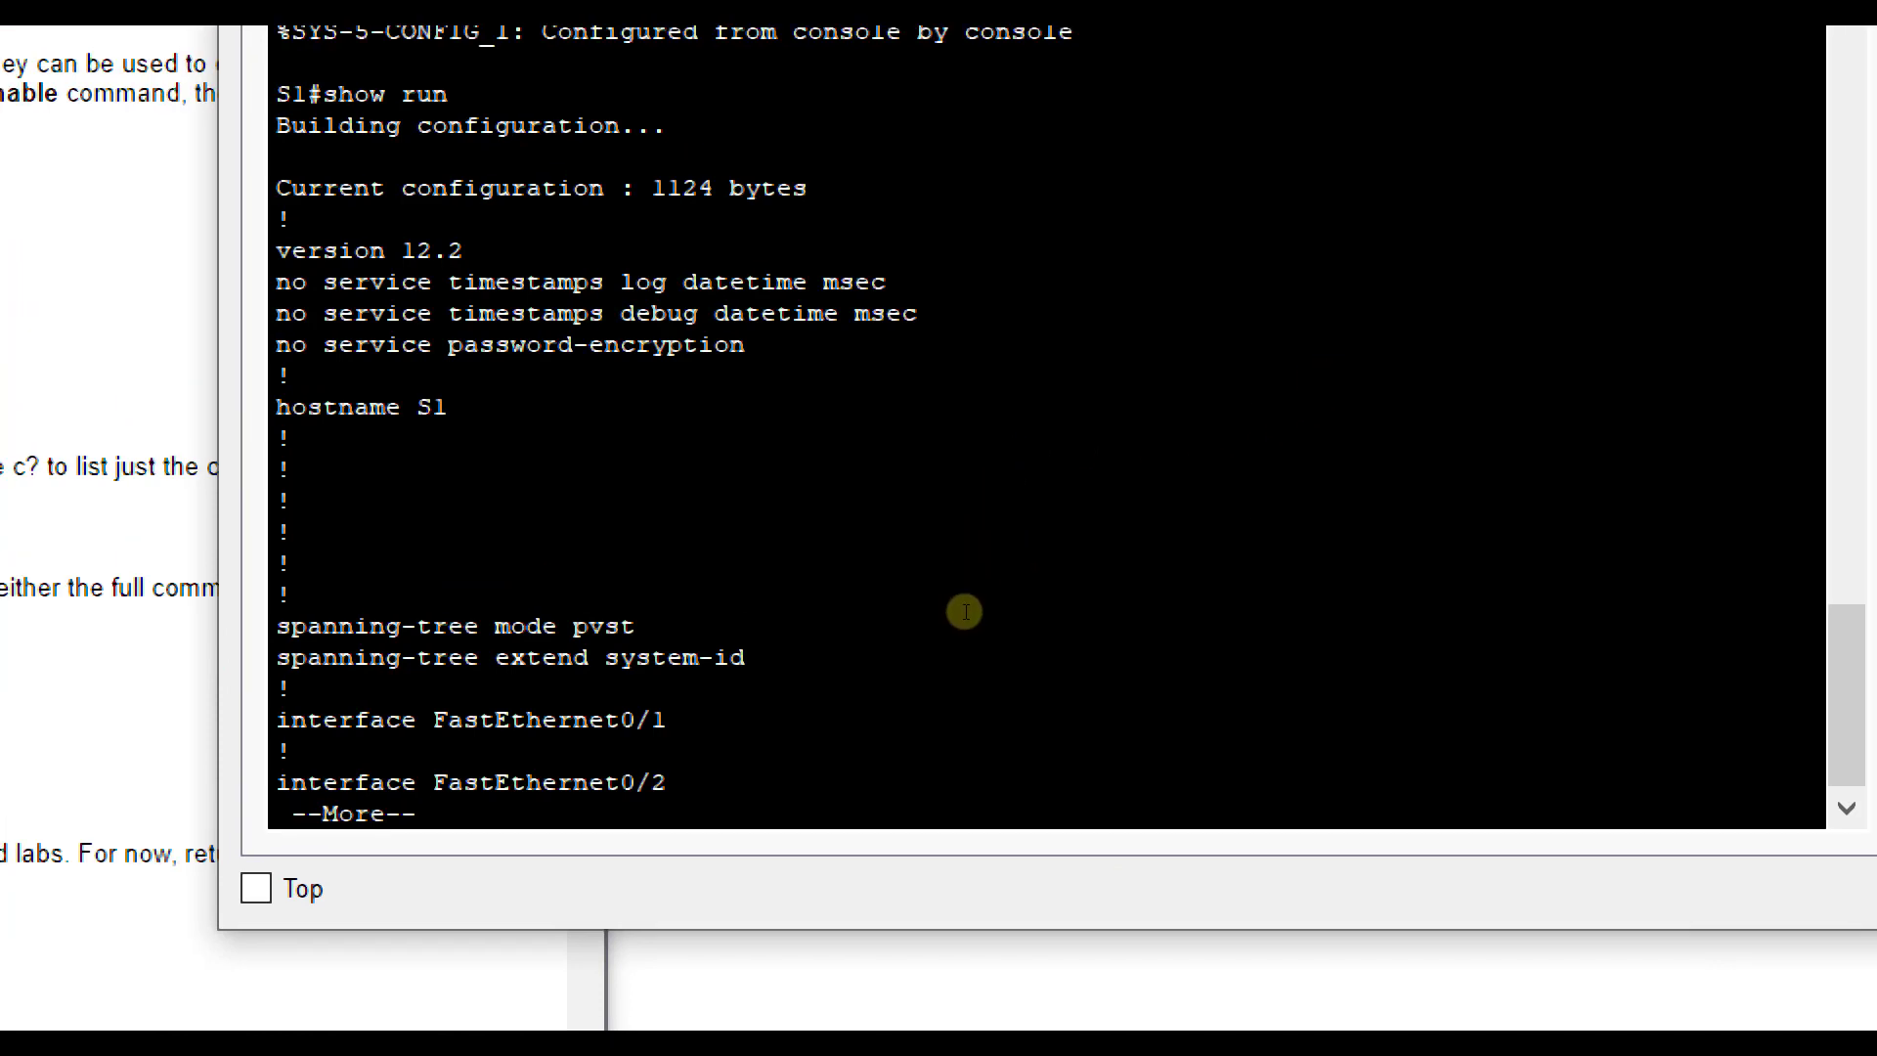
Page into the running configuration and highlight the hostname S1
{"action": "key", "text": "space"}
{"action": "scroll", "coordinate": [970, 608], "scroll_direction": "up", "scroll_amount": 3}
{"action": "scroll", "coordinate": [972, 608], "scroll_direction": "up", "scroll_amount": 4}
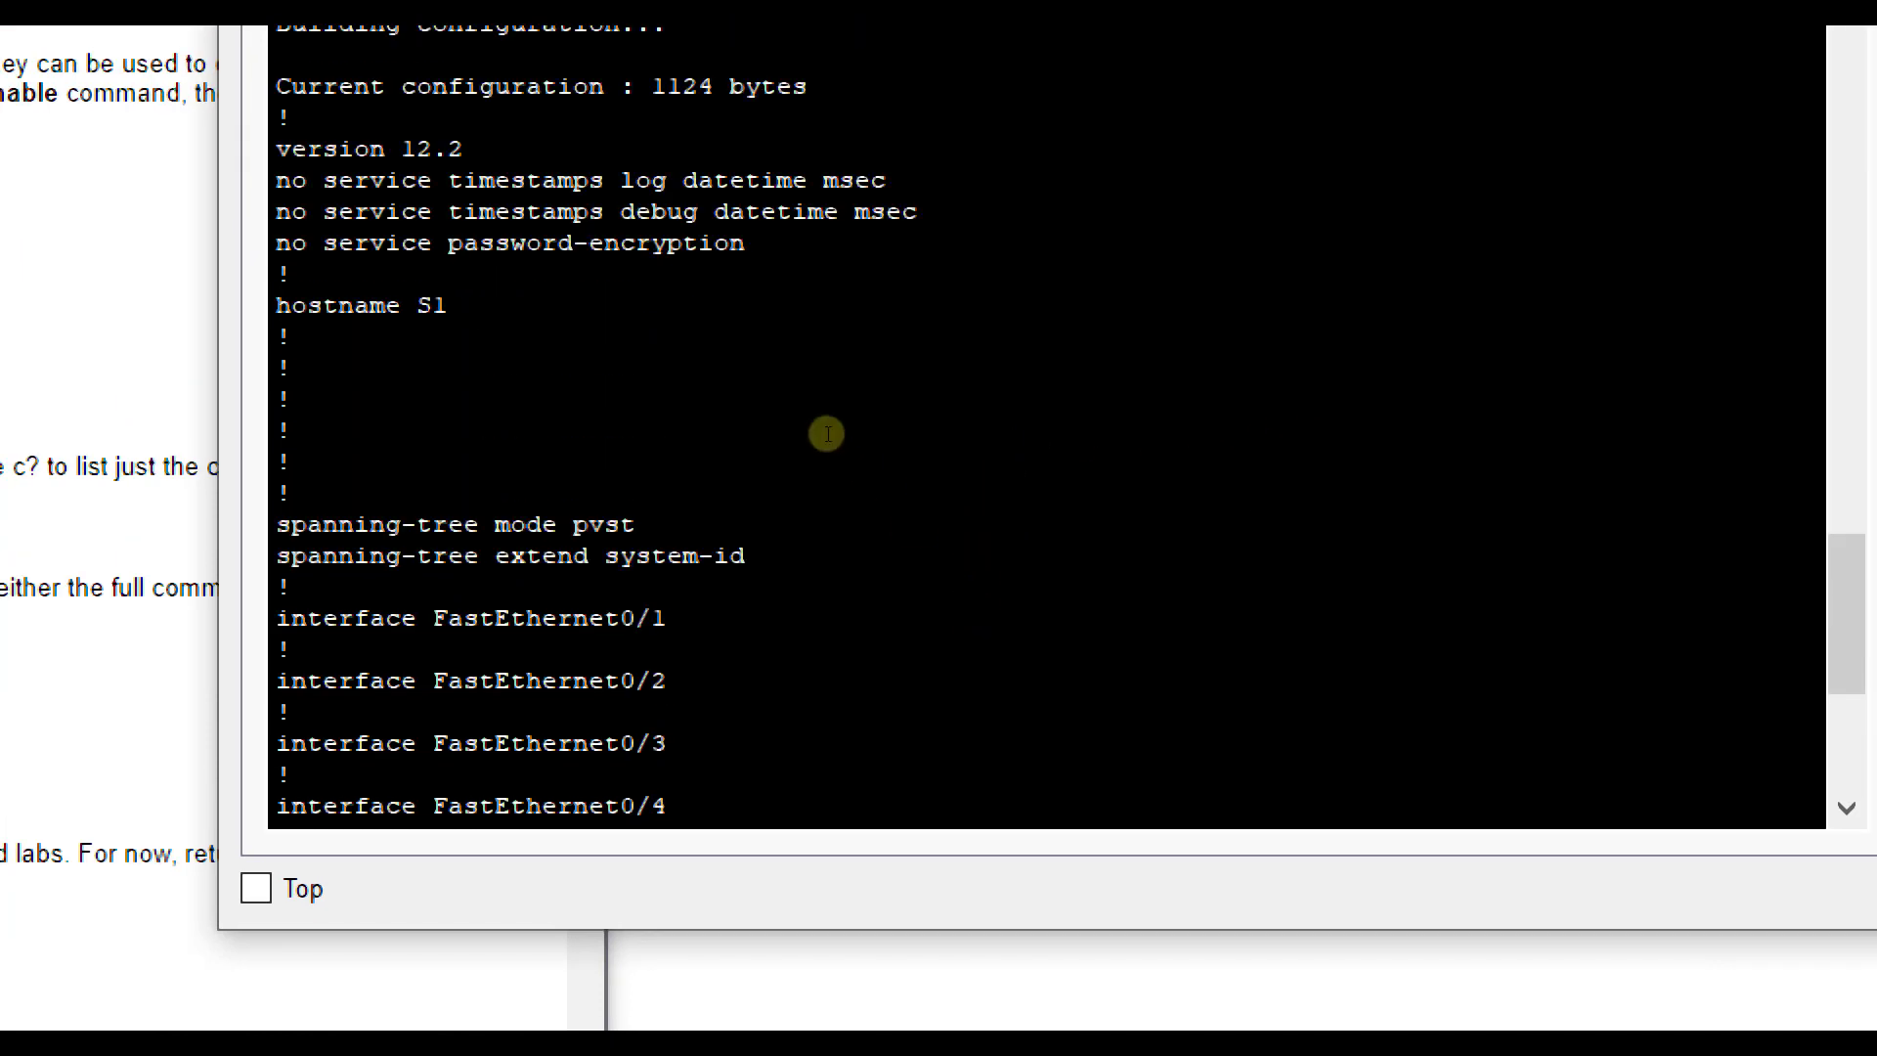
{"action": "key", "text": "shift+Left"}
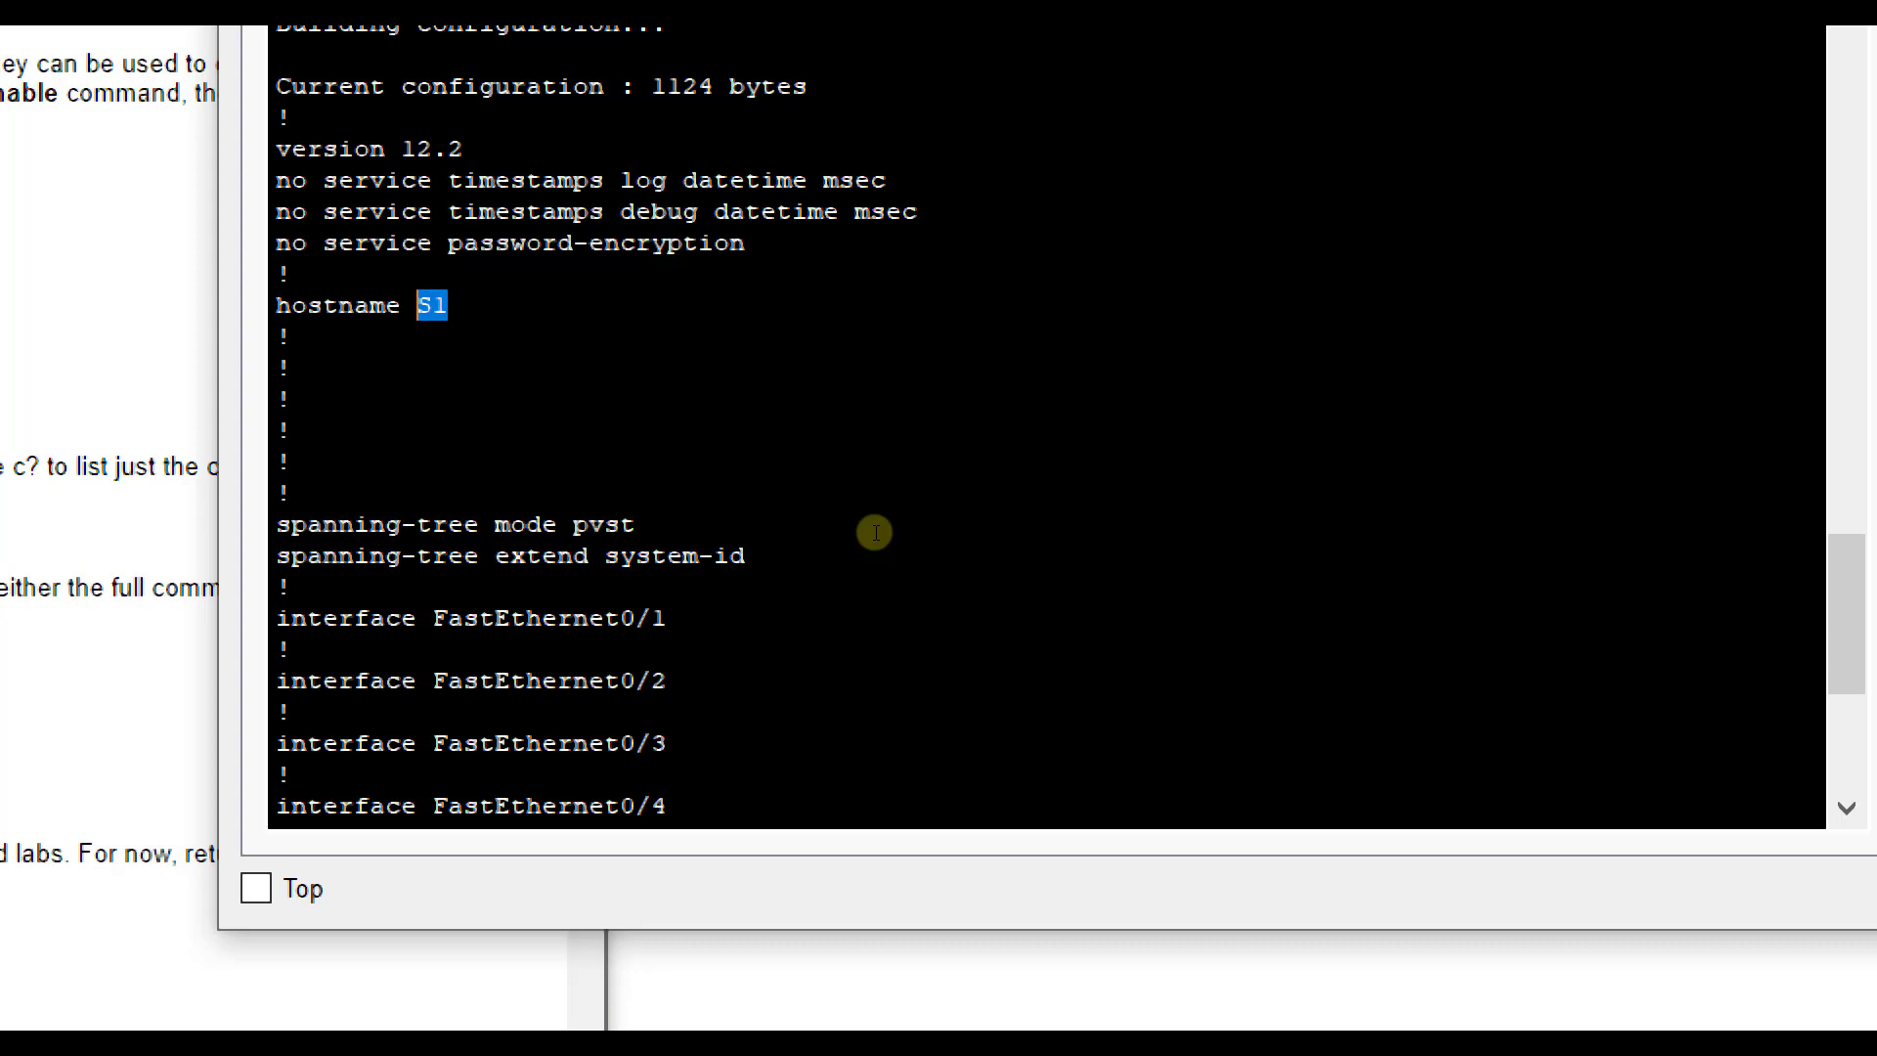
{"action": "left_click", "coordinate": [880, 466]}
{"action": "scroll", "coordinate": [972, 609], "scroll_direction": "down", "scroll_amount": 4}
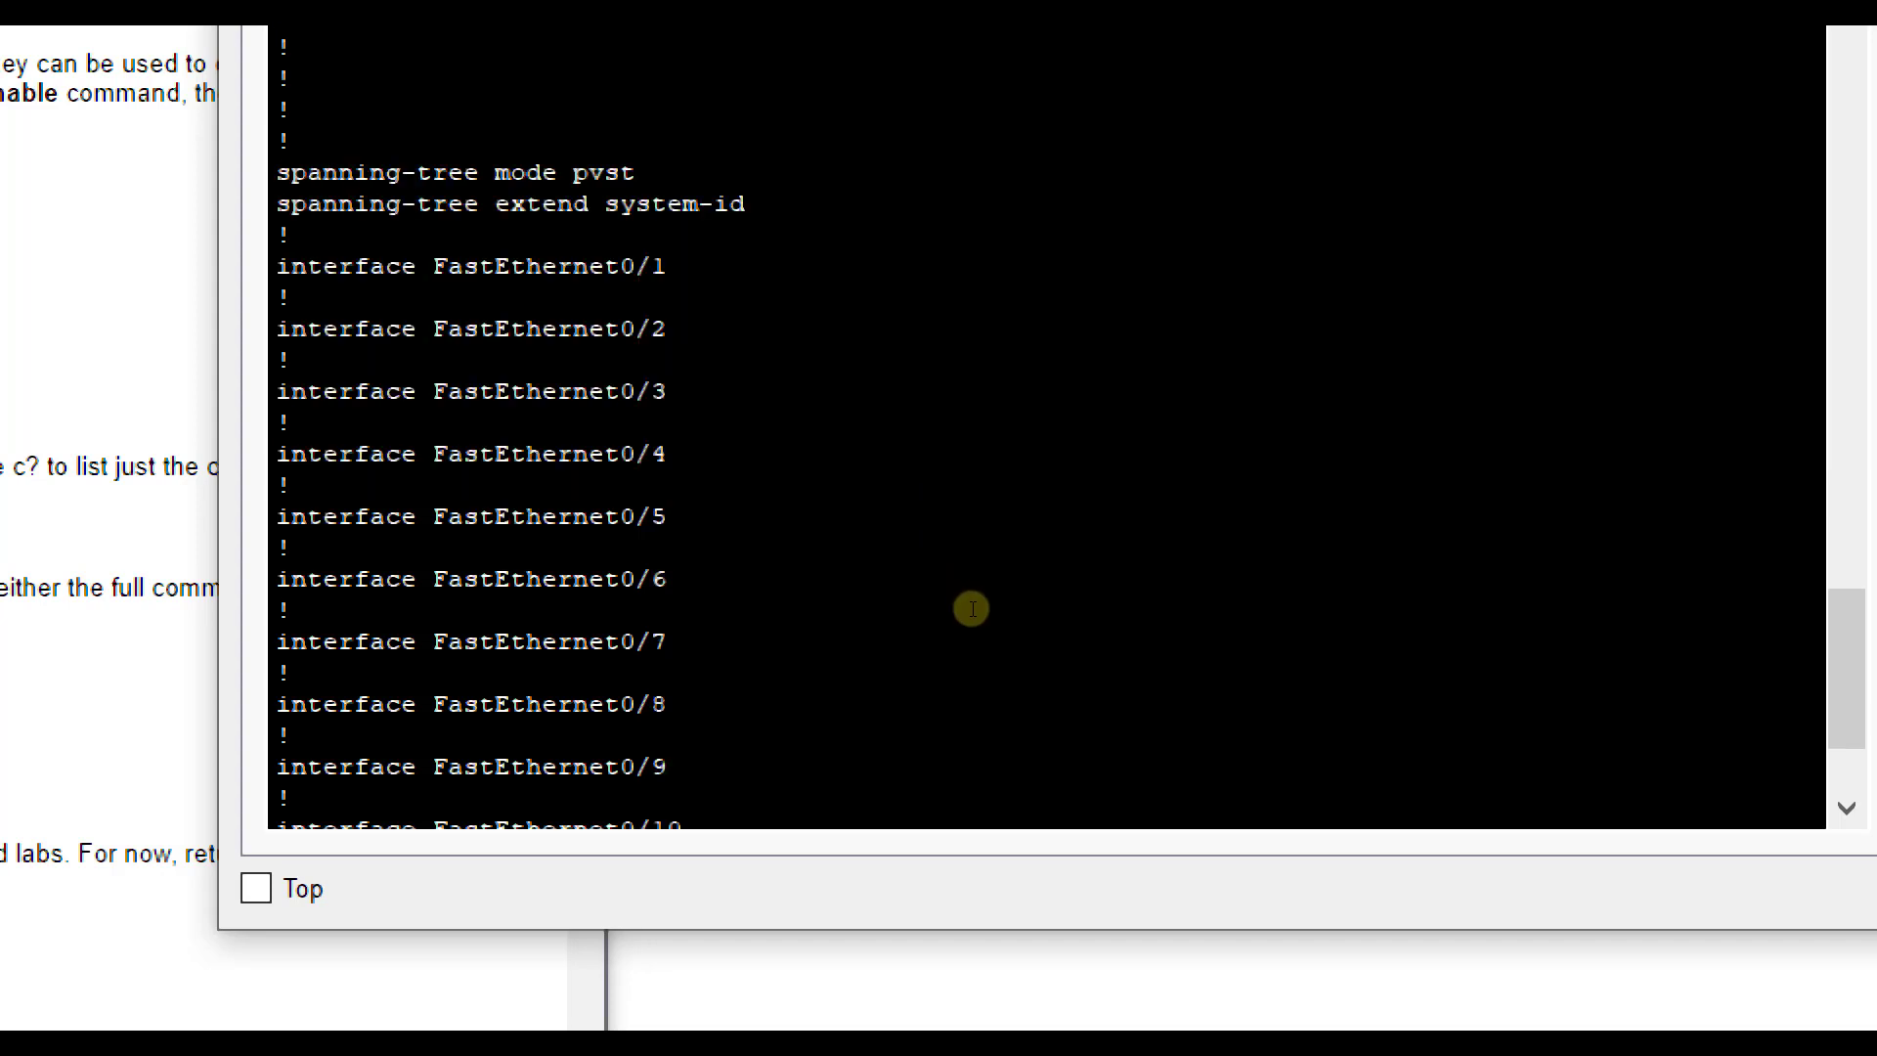
{"action": "scroll", "coordinate": [972, 609], "scroll_direction": "down", "scroll_amount": 3}
Highlight the default gateway and console/vty line settings, reach the end, then type and erase 'copy run start'
{"action": "key", "text": "space"}
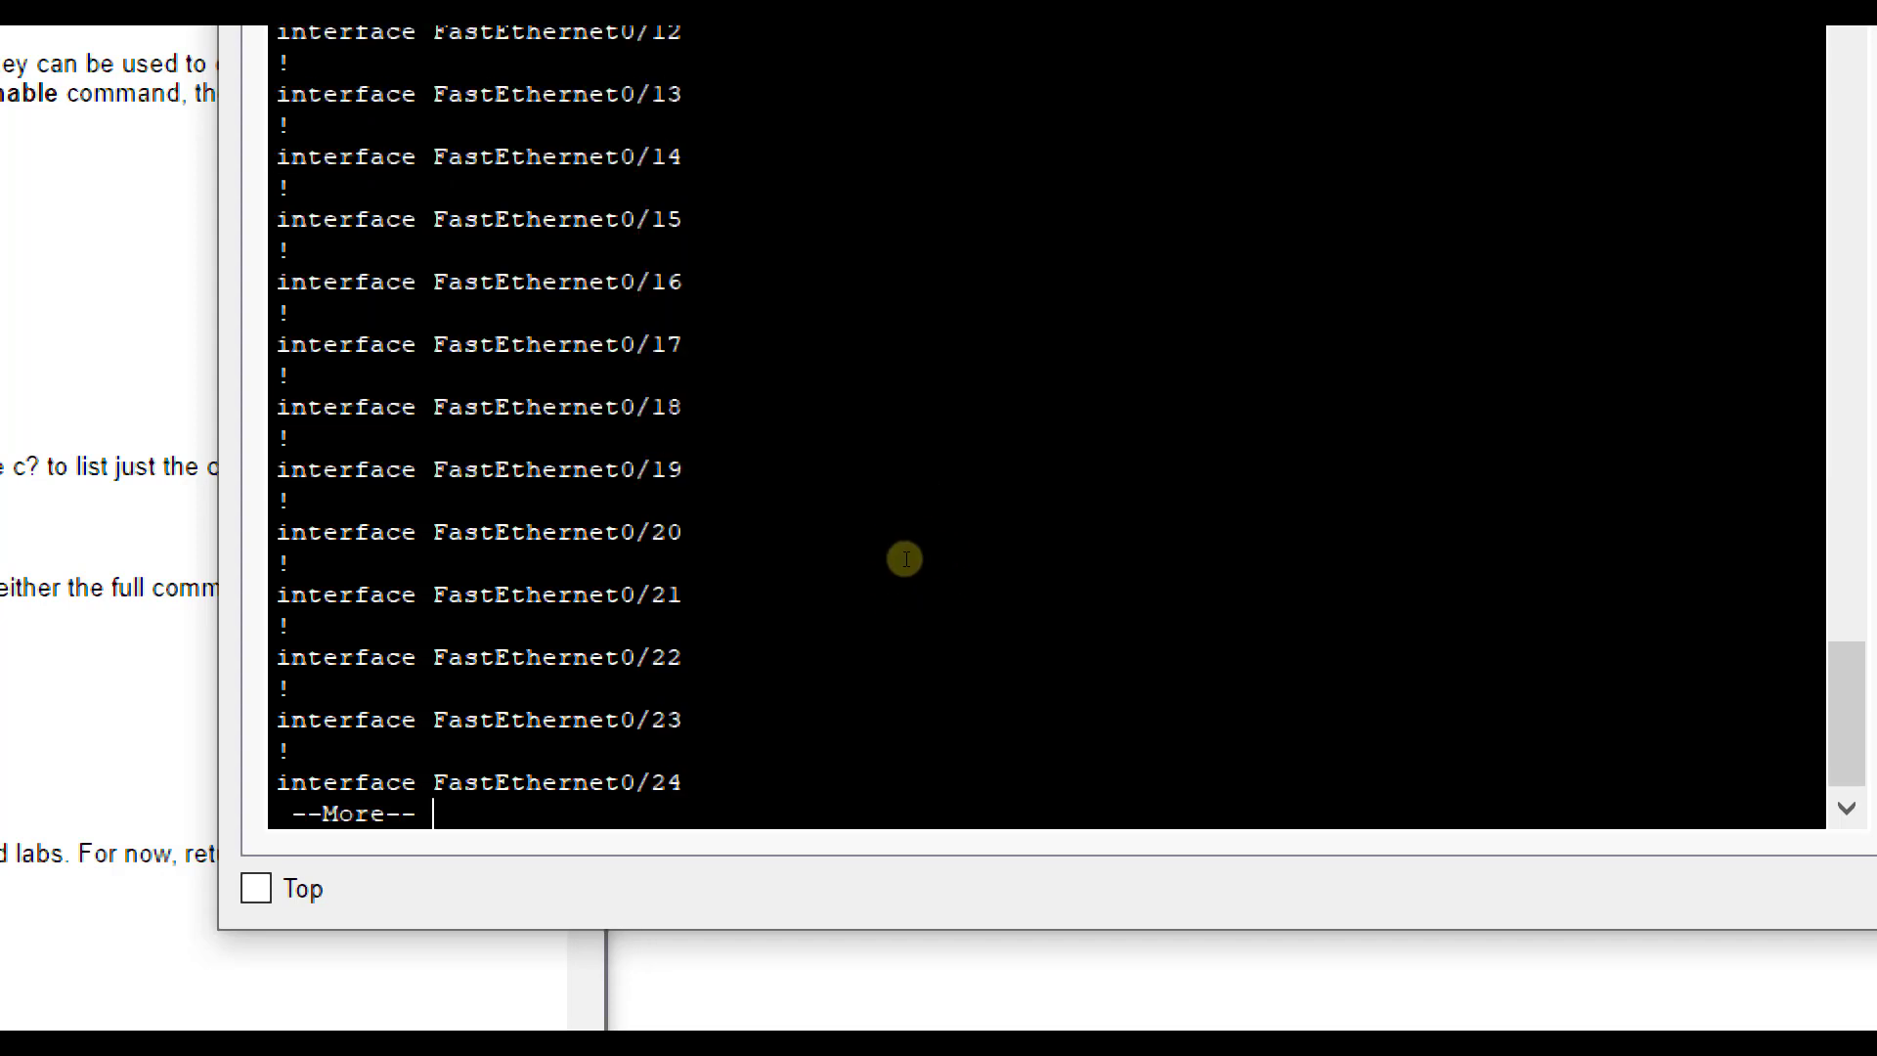
{"action": "key", "text": "space"}
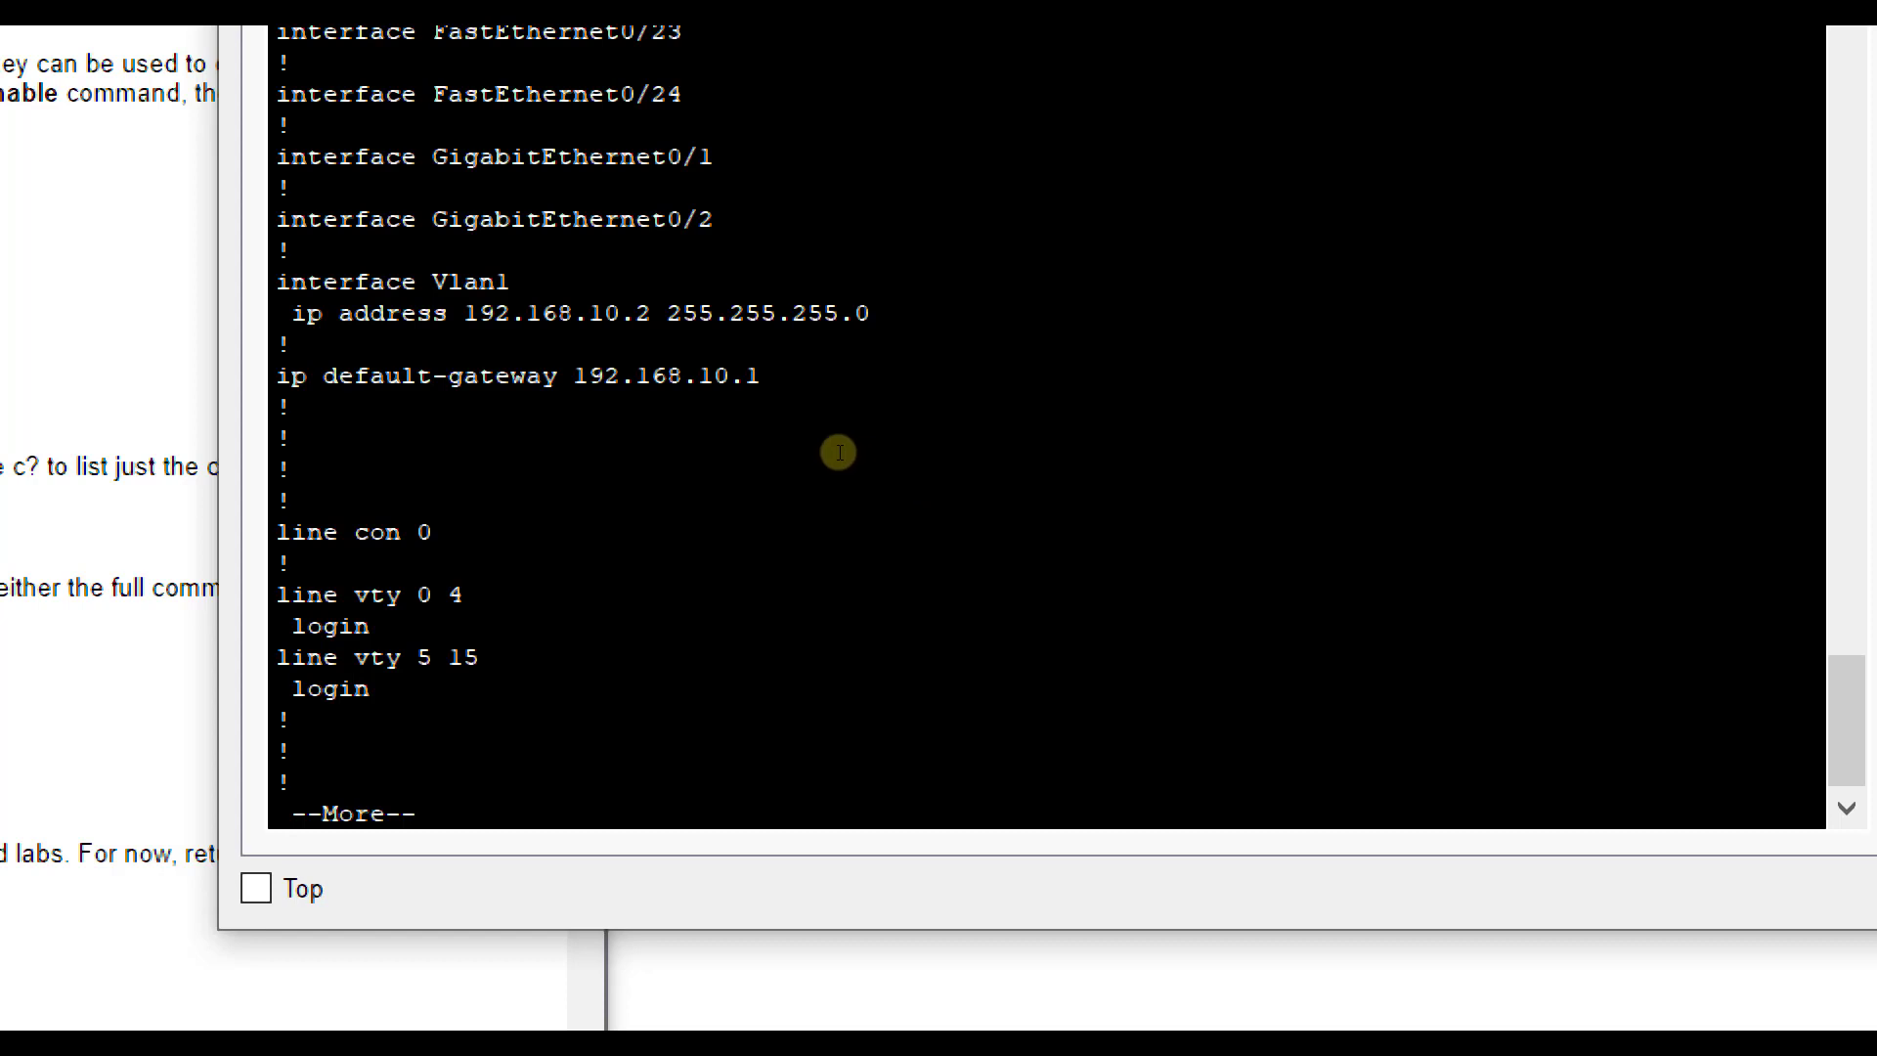
{"action": "left_click_drag", "start_coordinate": [839, 452], "coordinate": [766, 495]}
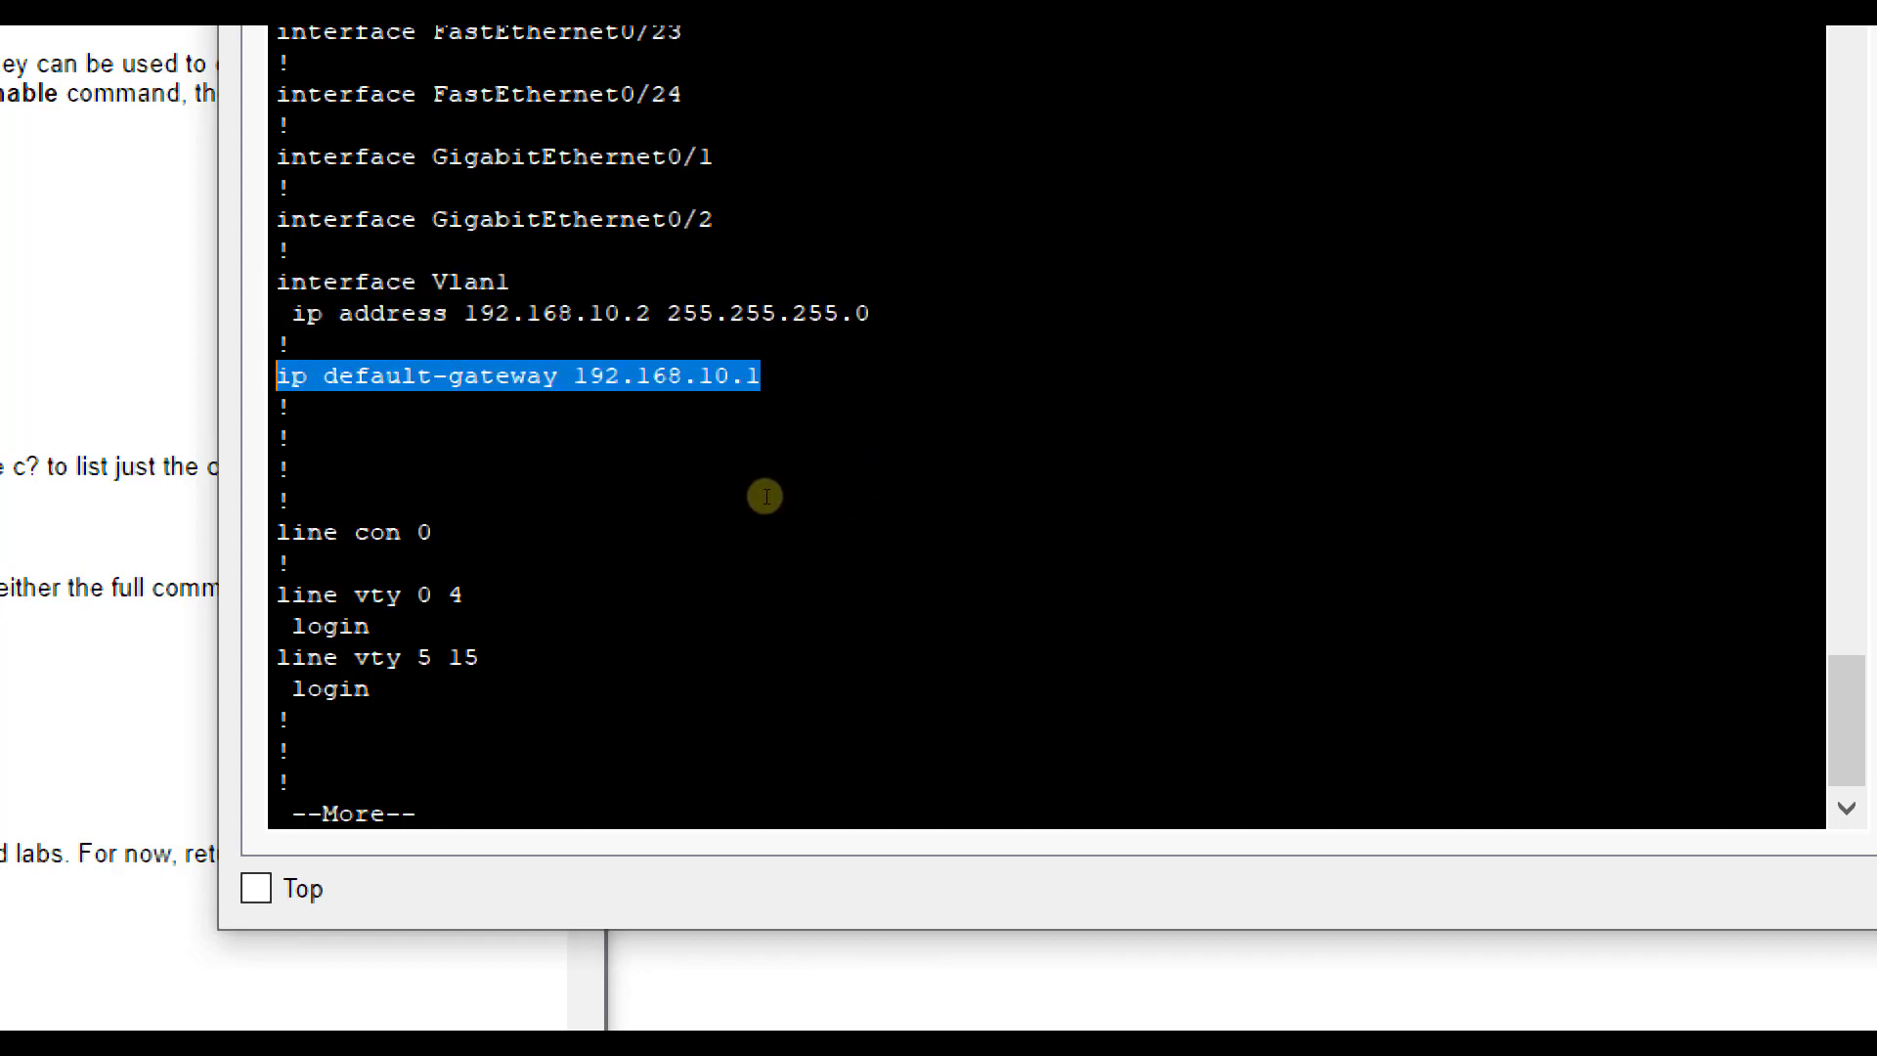
{"action": "left_click", "coordinate": [877, 571]}
{"action": "left_click_drag", "start_coordinate": [846, 674], "coordinate": [783, 585]}
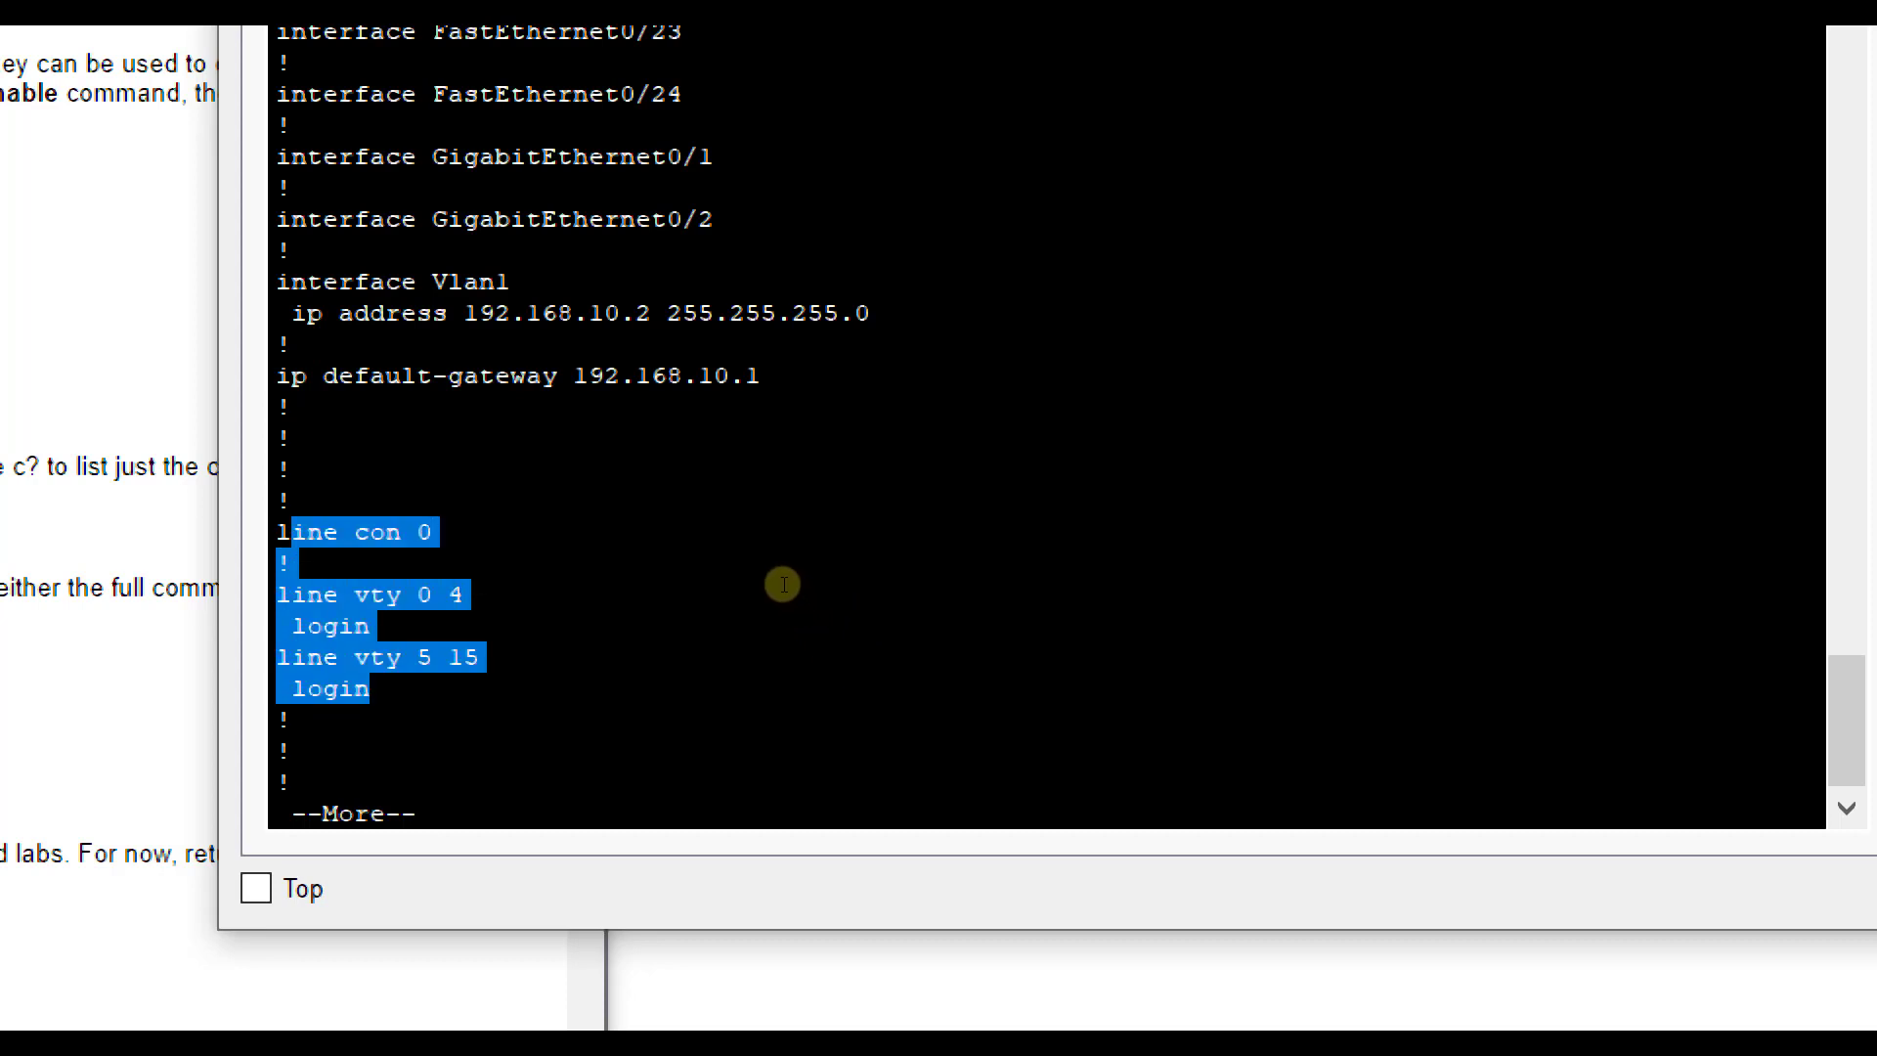
{"action": "left_click", "coordinate": [838, 581]}
{"action": "key", "text": "space"}
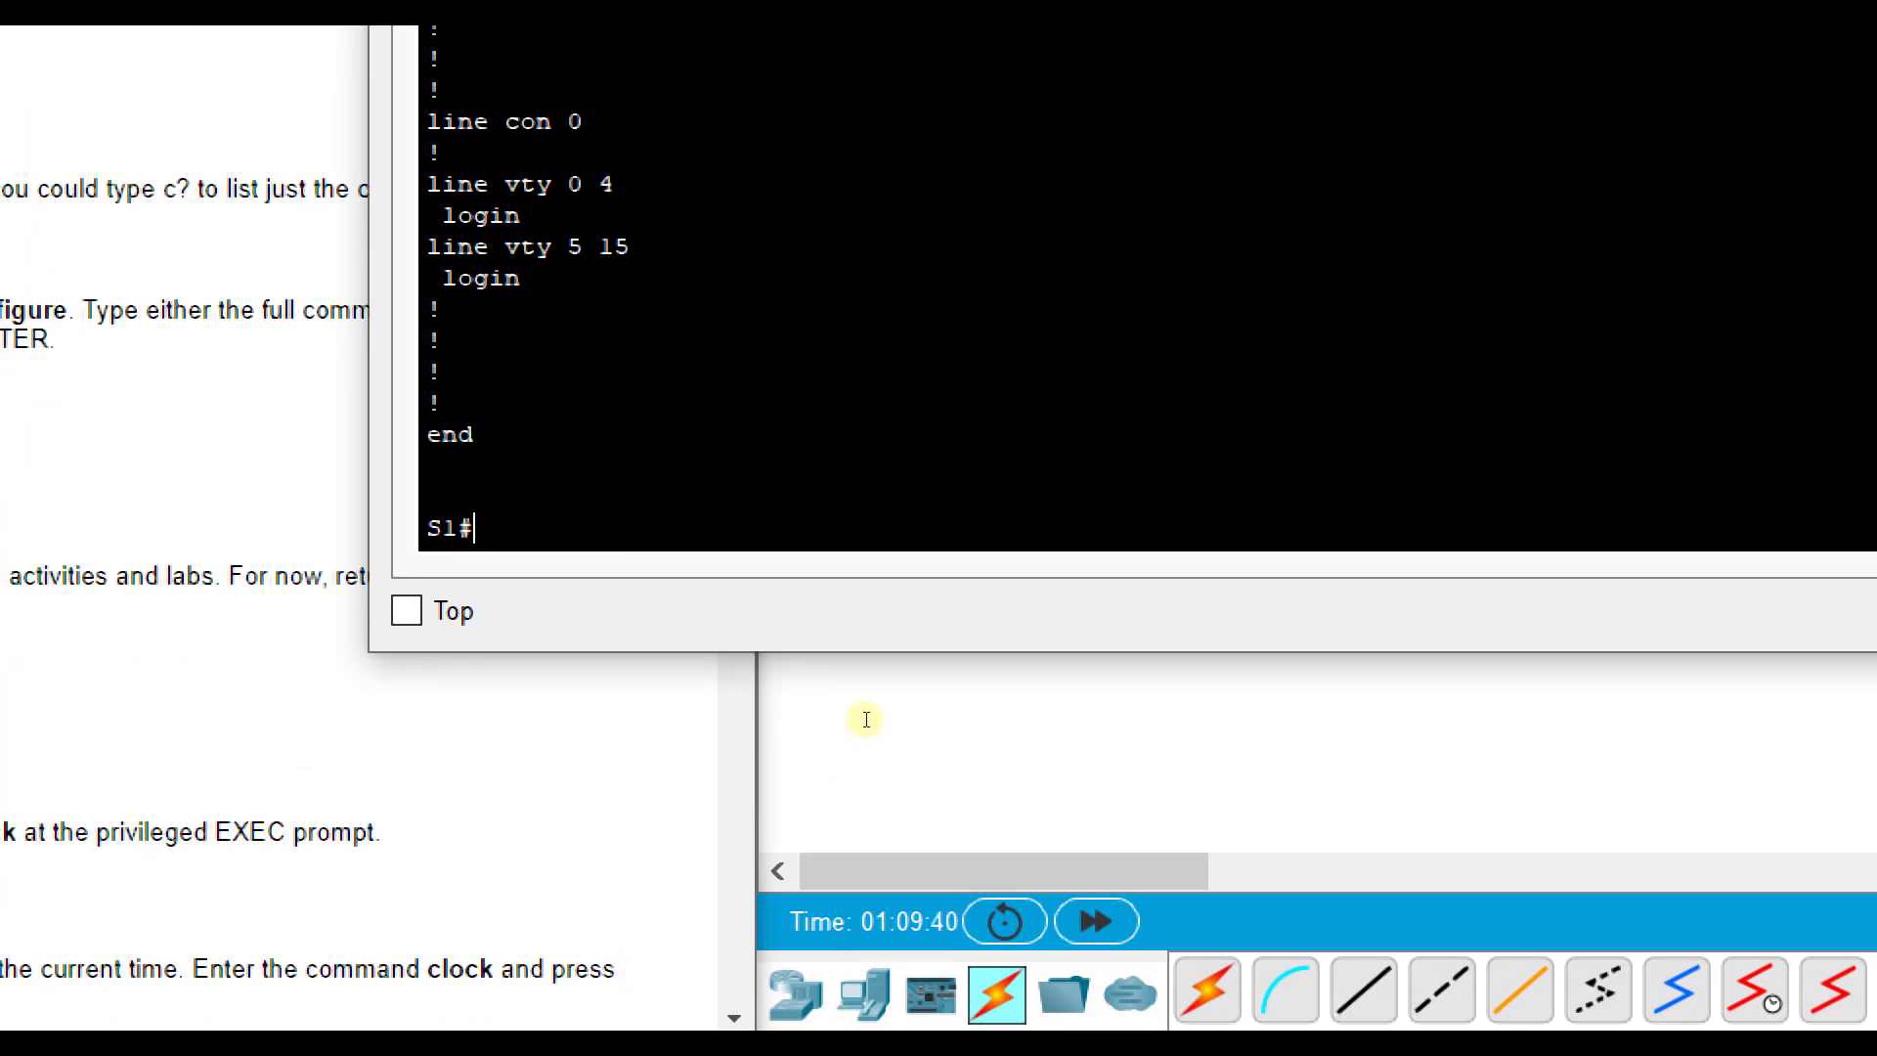
{"action": "type", "text": "copy run start"}
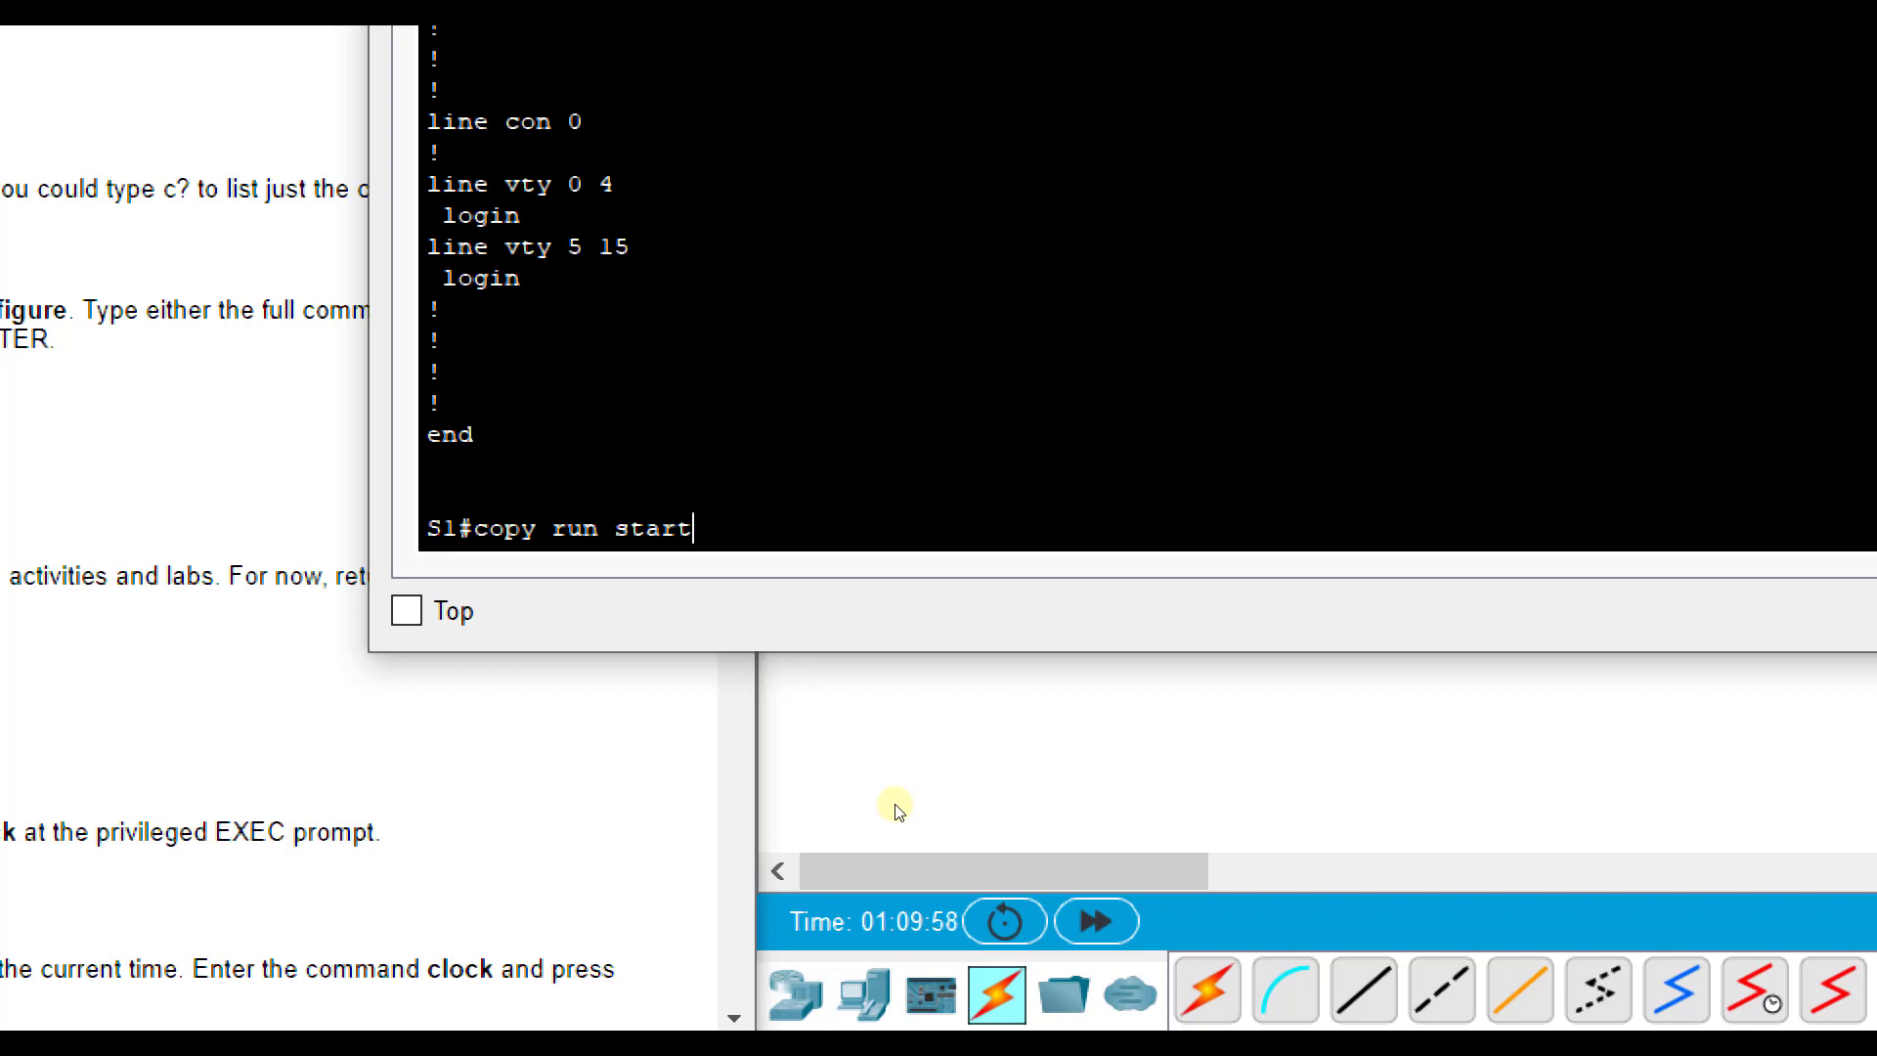
{"action": "key", "text": "BackSpace"}
{"action": "key", "text": "BackSpace"}
{"action": "key", "text": "BackSpace"}
{"action": "key", "text": "BackSpace"}
{"action": "key", "text": "BackSpace"}
{"action": "key", "text": "BackSpace"}
{"action": "key", "text": "BackSpace"}
{"action": "key", "text": "BackSpace"}
{"action": "key", "text": "BackSpace"}
{"action": "key", "text": "BackSpace"}
{"action": "key", "text": "BackSpace"}
{"action": "key", "text": "BackSpace"}
{"action": "key", "text": "BackSpace"}
{"action": "key", "text": "BackSpace"}
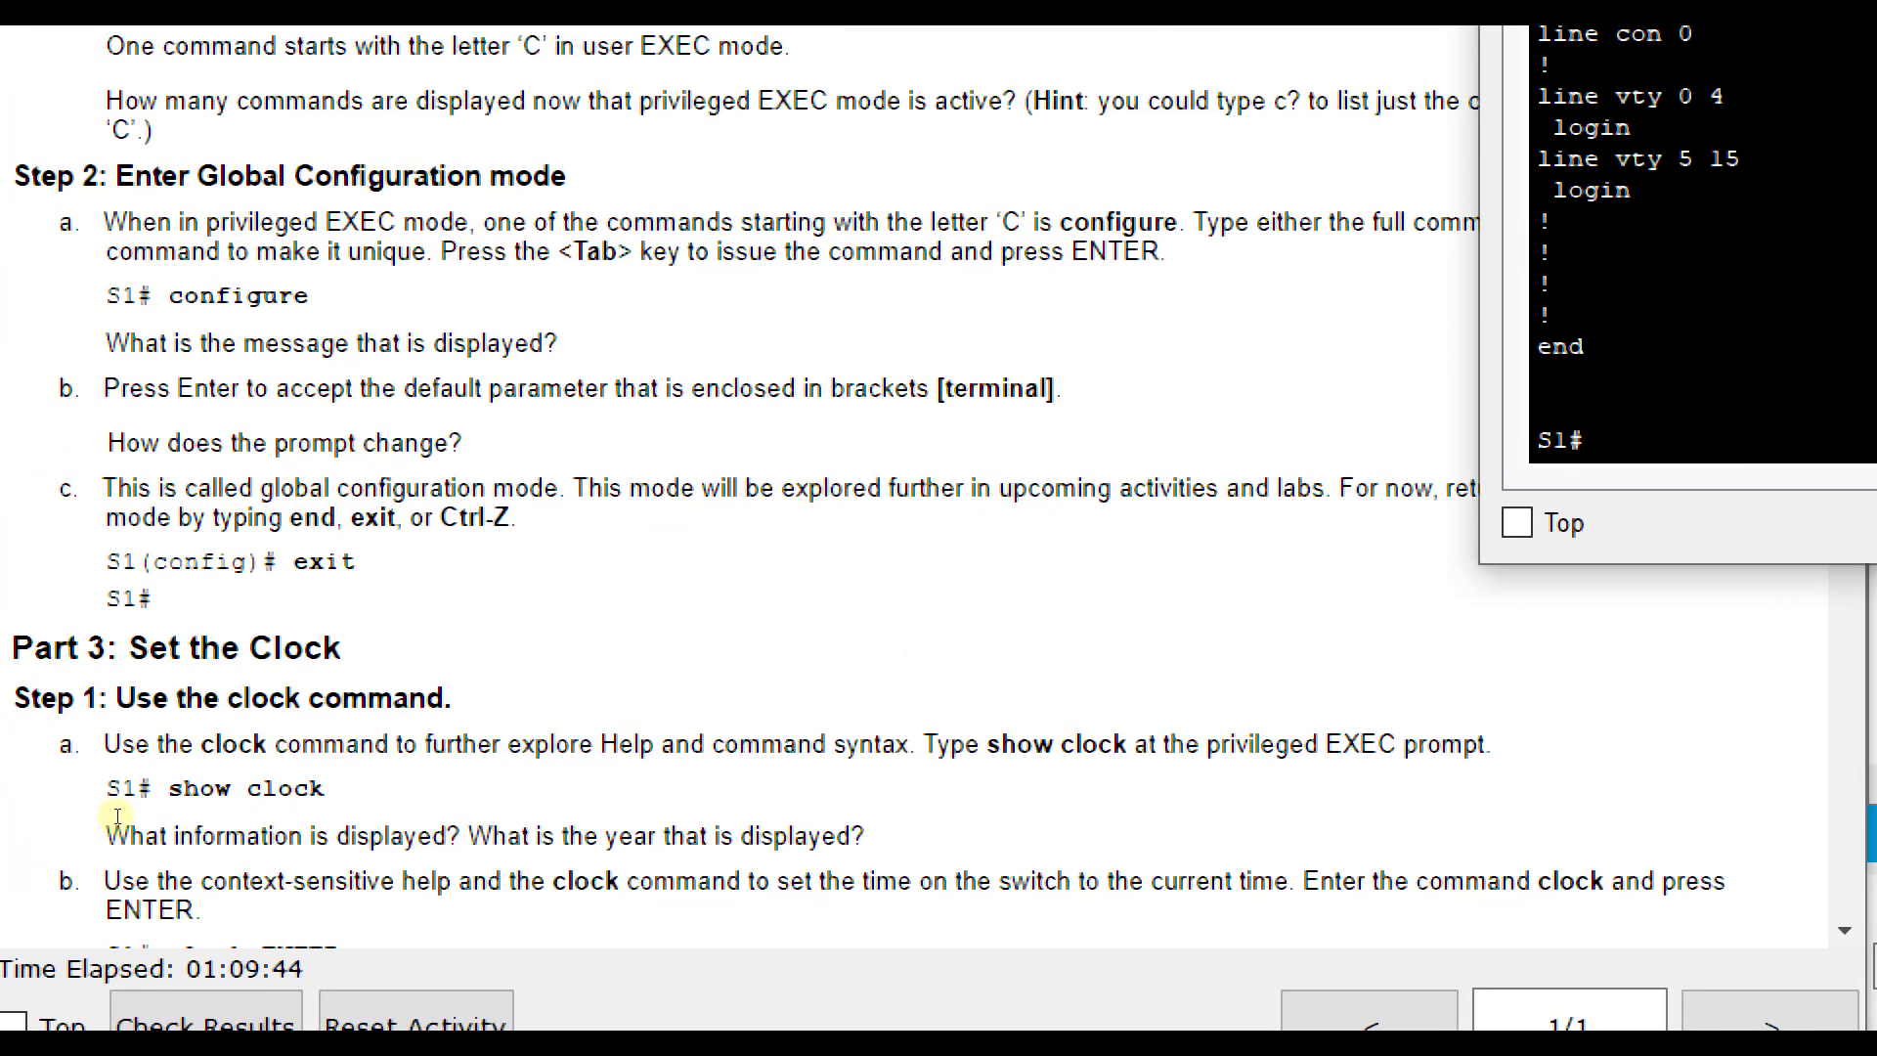
Run 'show clock' and highlight the current time, Mon Mar 1 1993
{"action": "scroll", "coordinate": [117, 817], "scroll_direction": "down", "scroll_amount": 3}
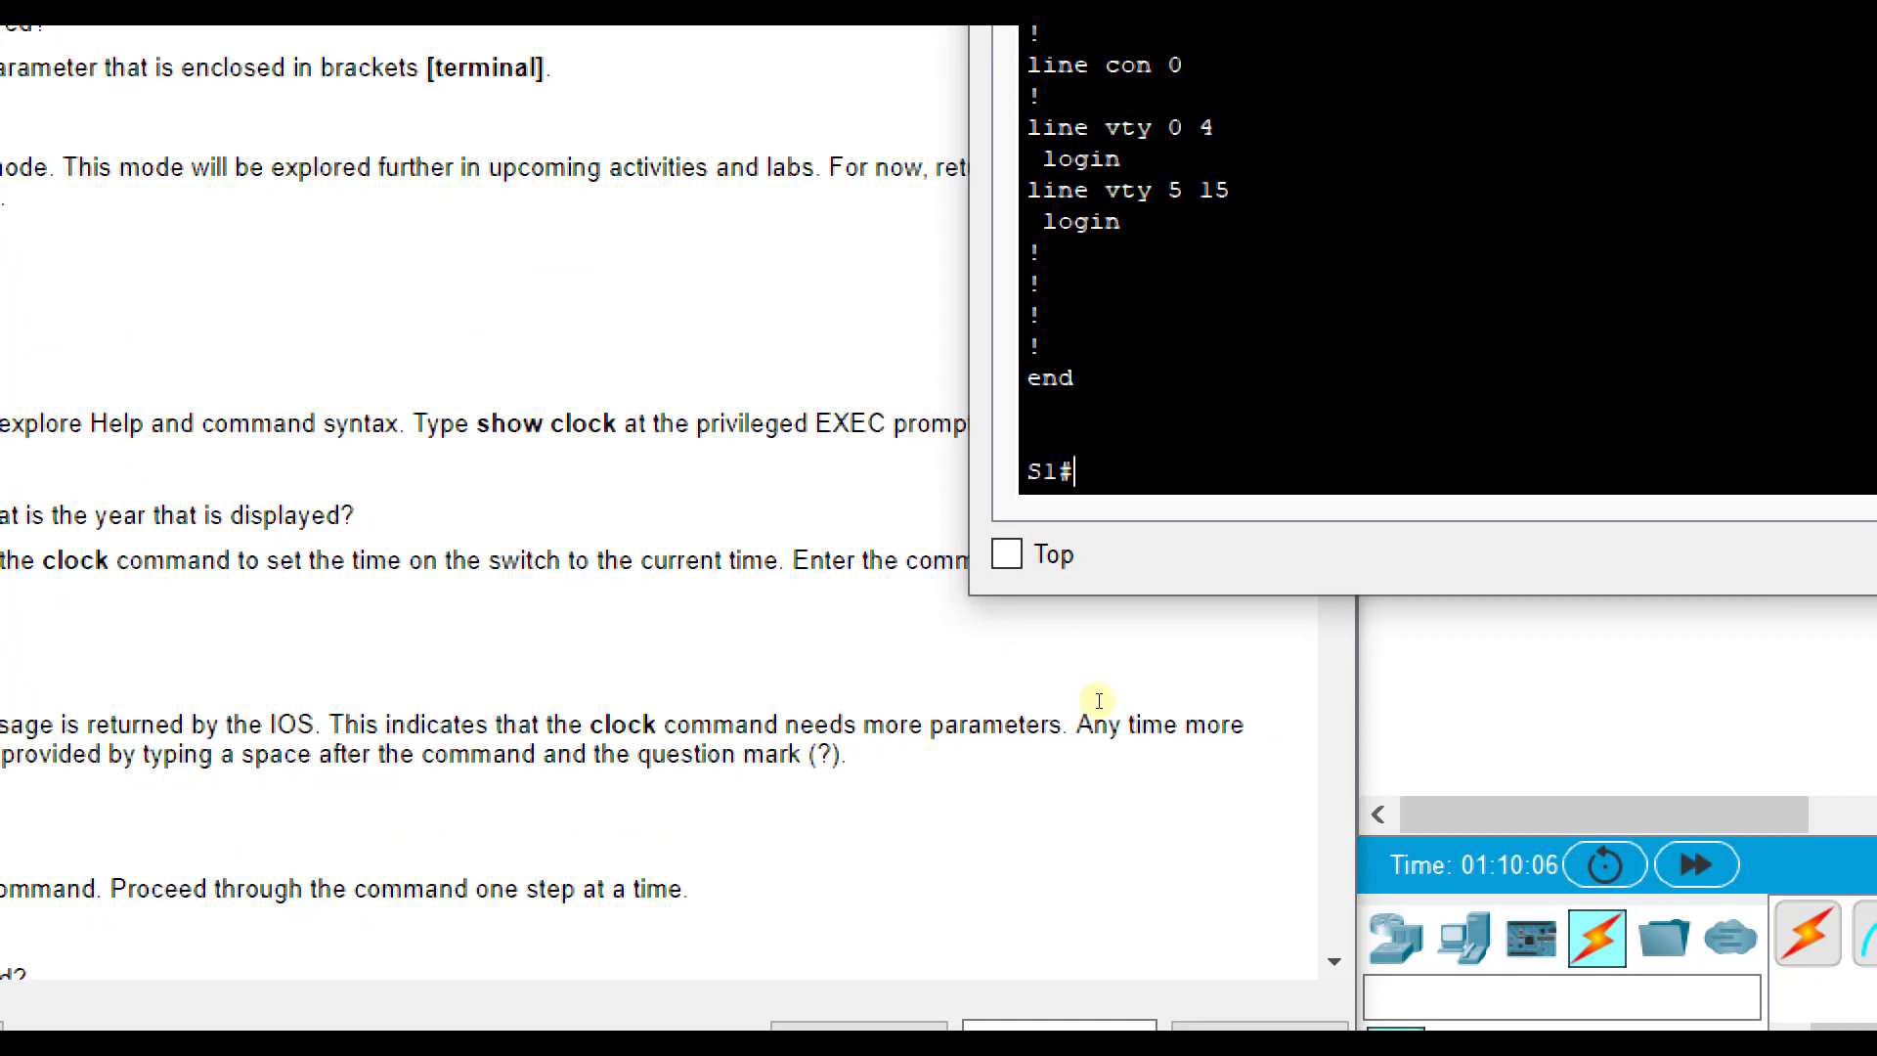
{"action": "type", "text": "show clock"}
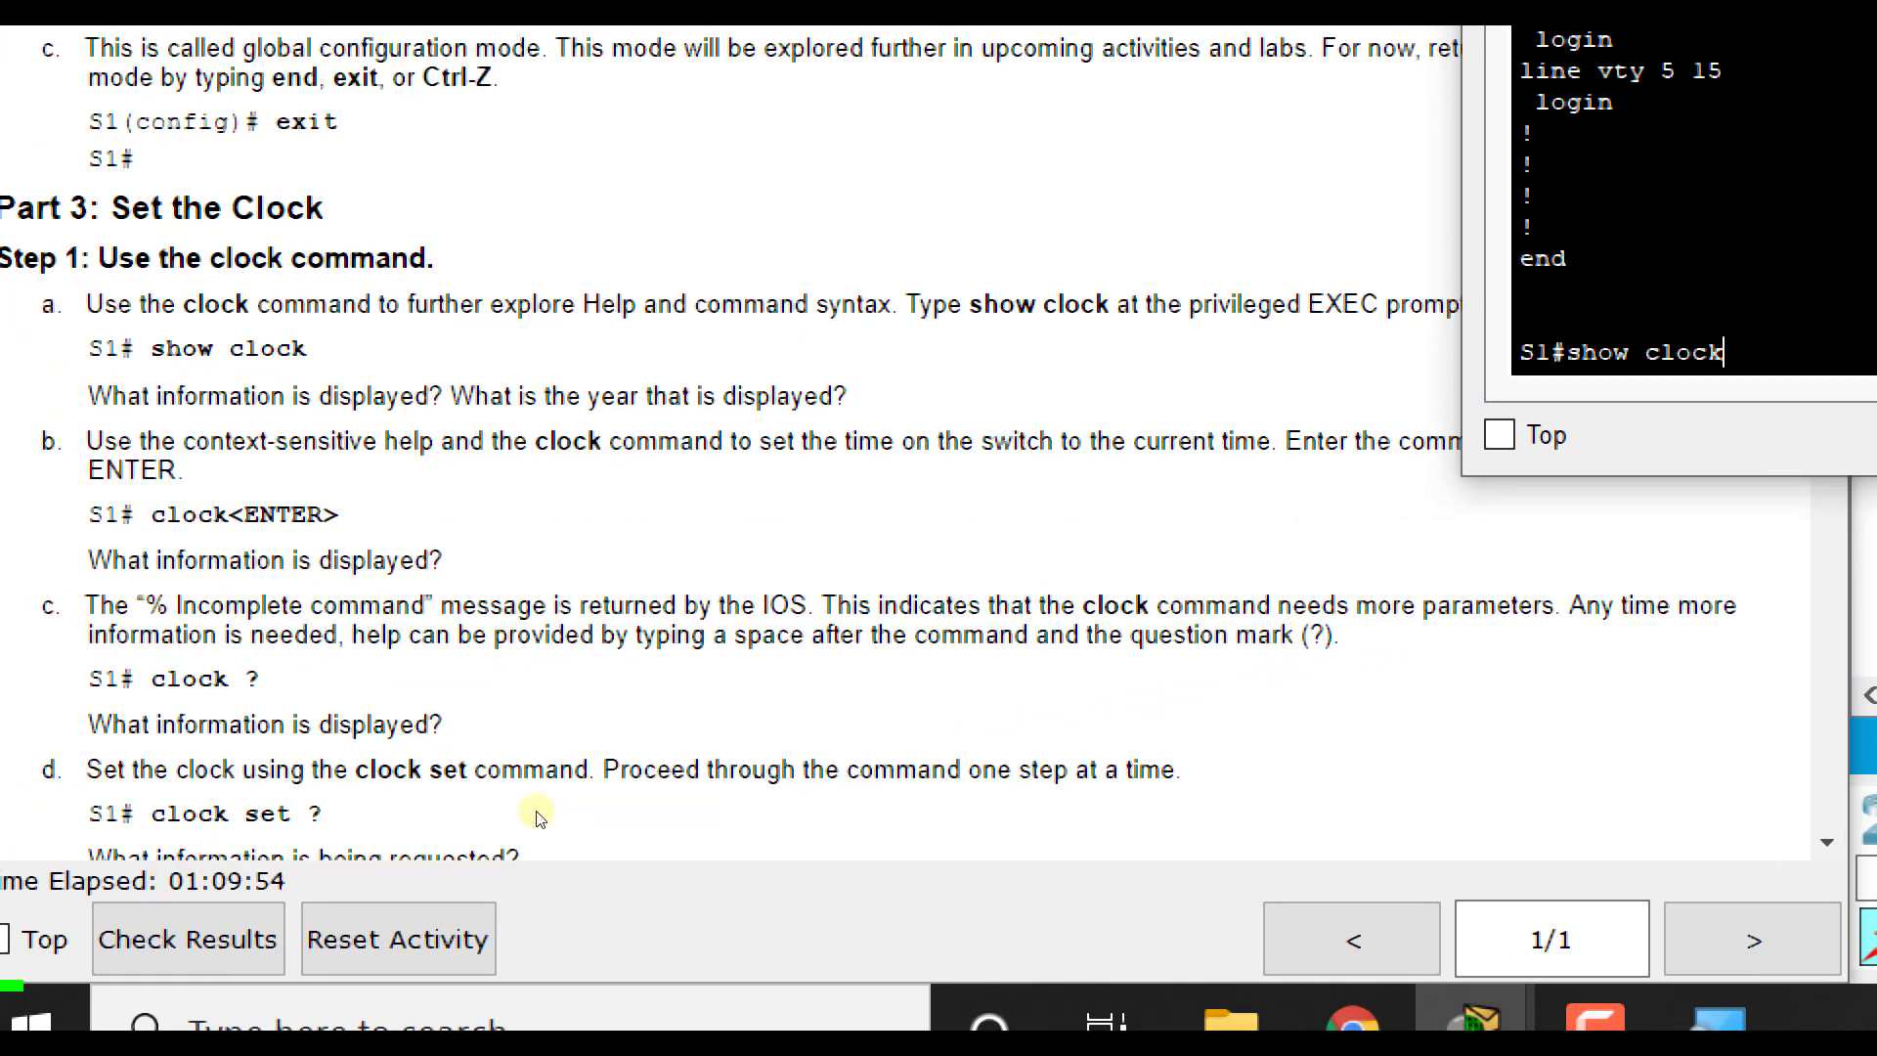
{"action": "key", "text": "Return"}
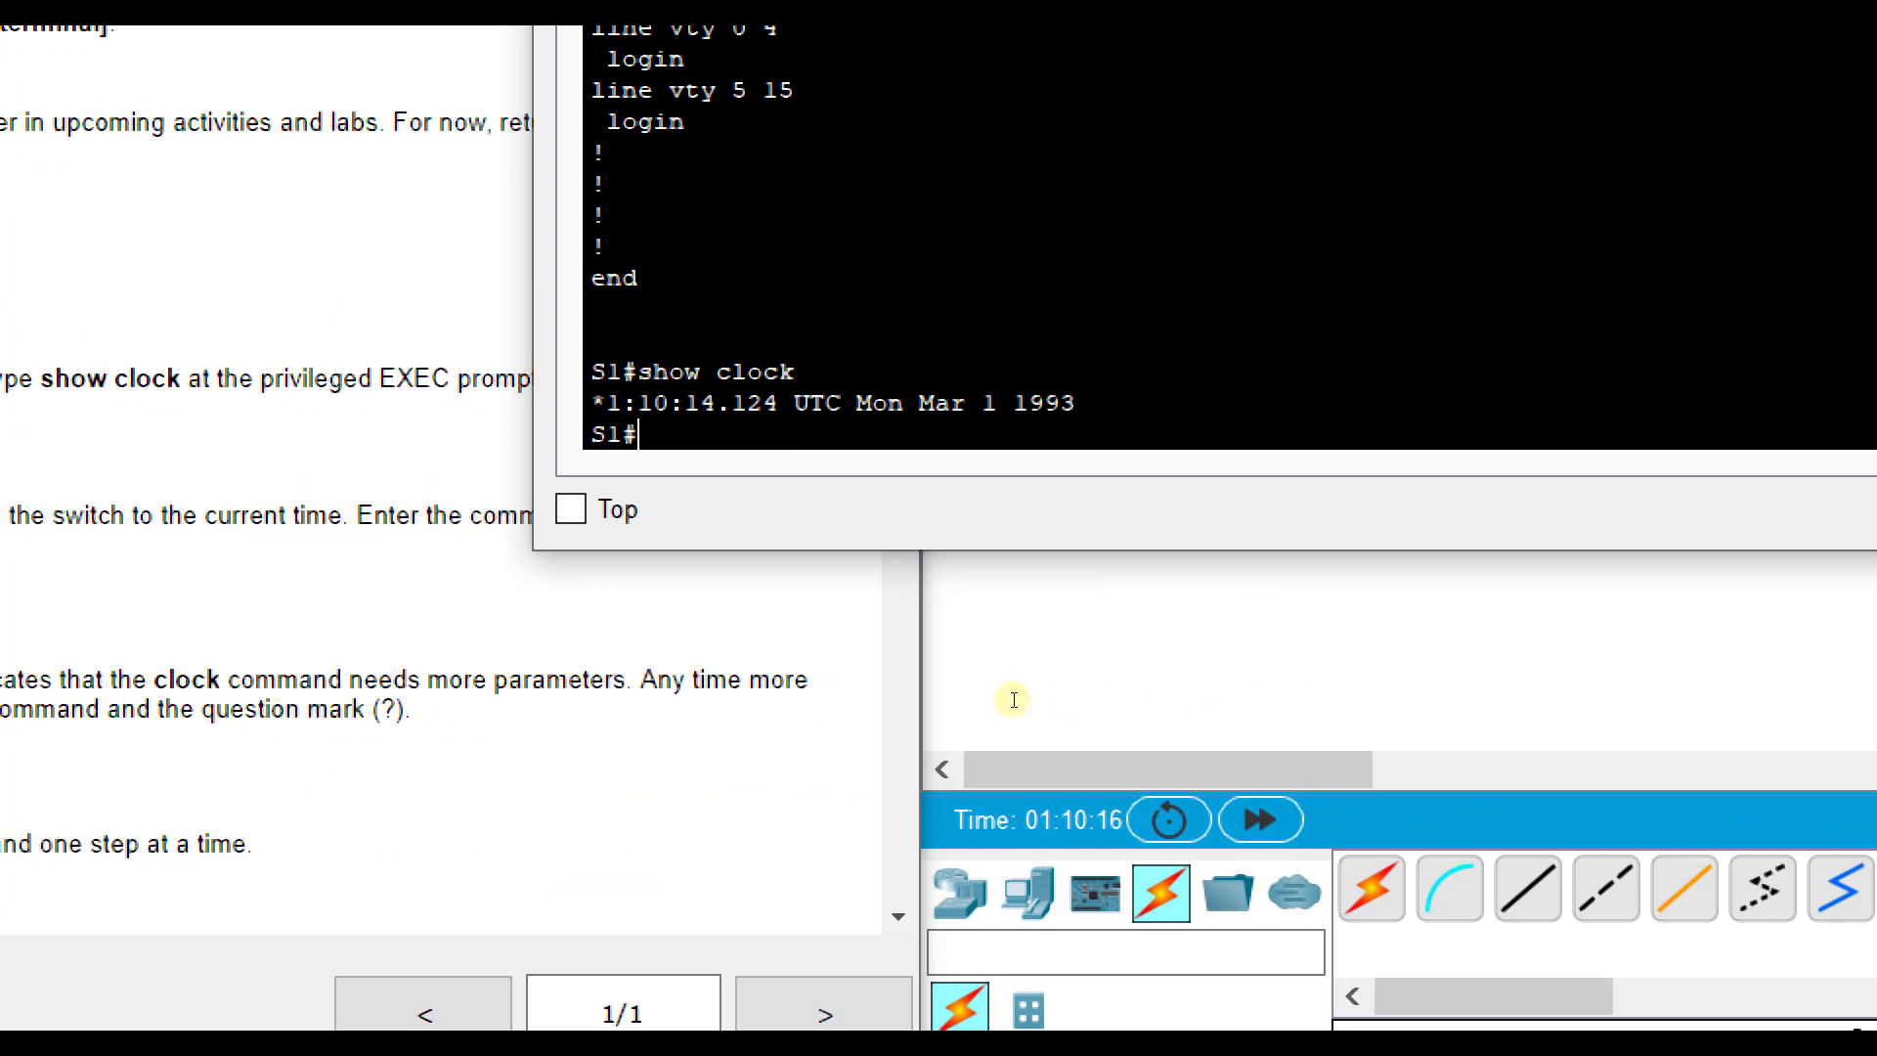
{"action": "left_click_drag", "start_coordinate": [1076, 403], "coordinate": [868, 403]}
{"action": "triple_click", "coordinate": [763, 403]}
{"action": "left_click", "coordinate": [1056, 712]}
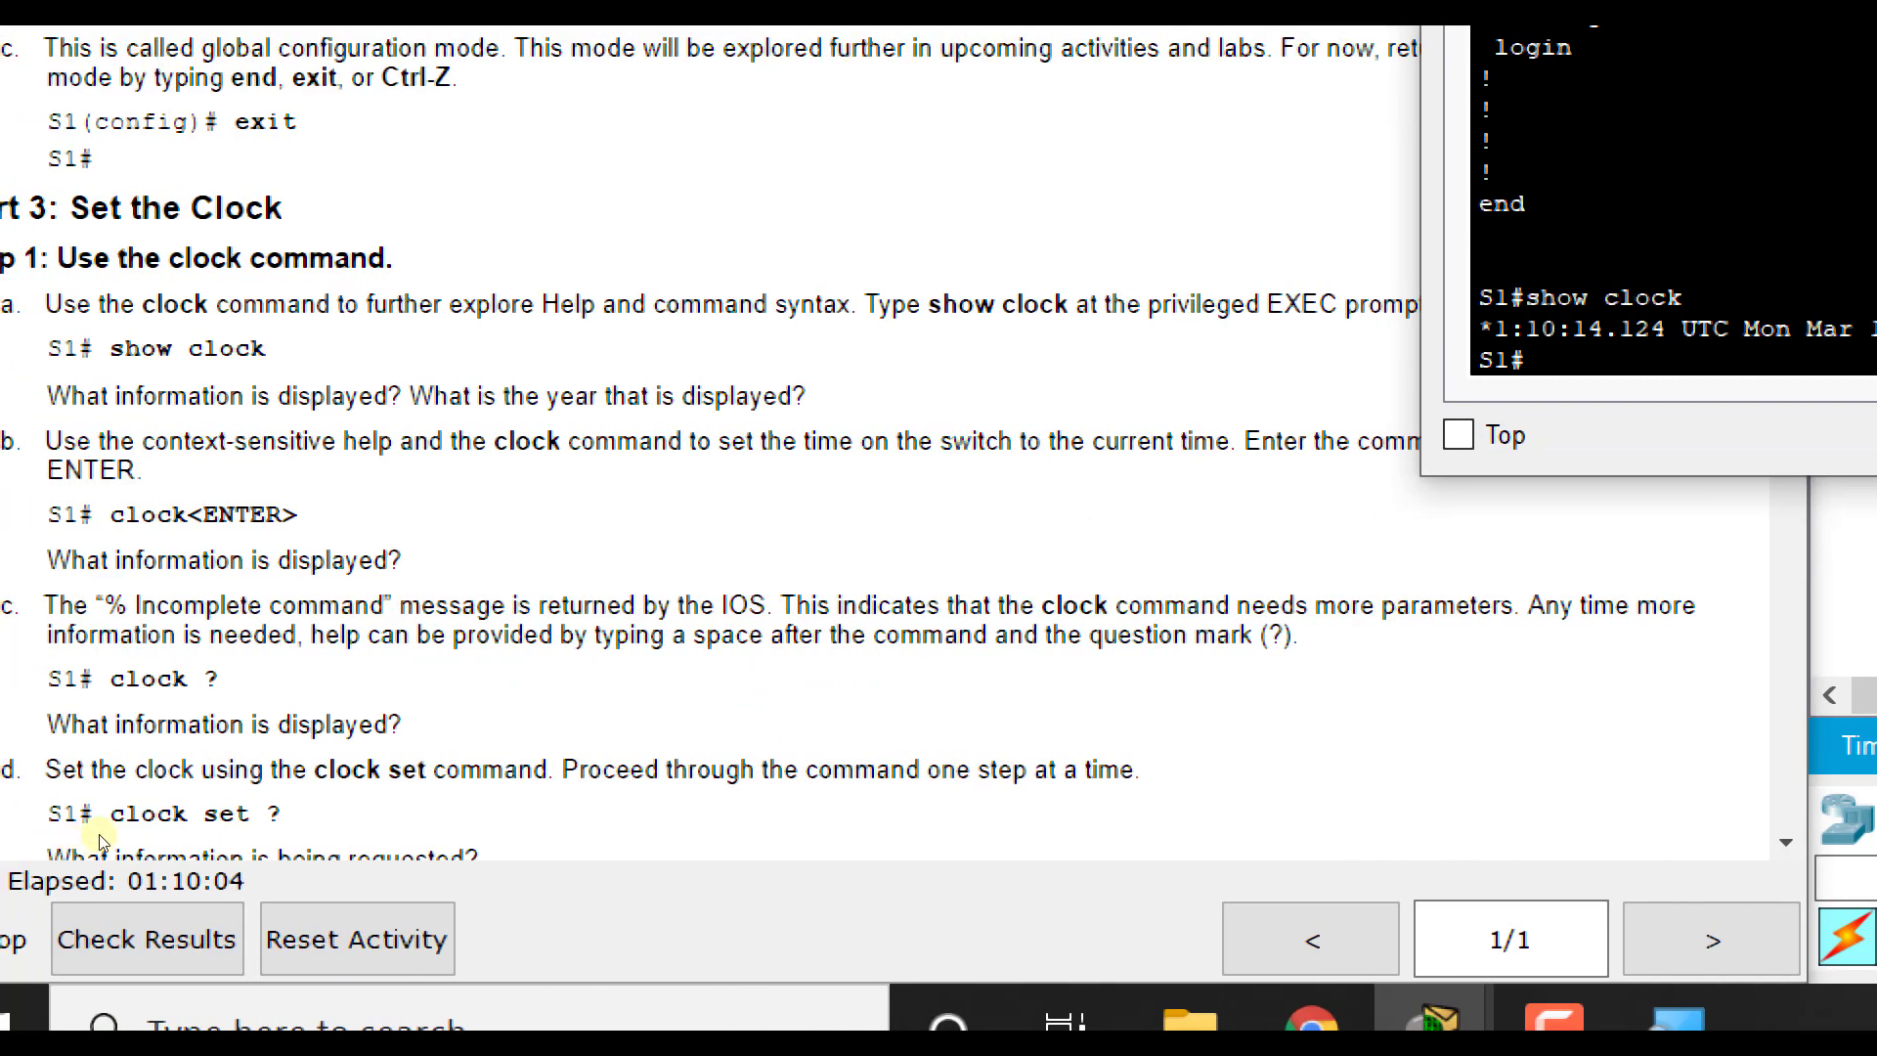
Query 'clock set ?' then 'clock set 15:00:00 ?' to reveal the day and month parameters
{"action": "scroll", "coordinate": [159, 846], "scroll_direction": "down", "scroll_amount": 1}
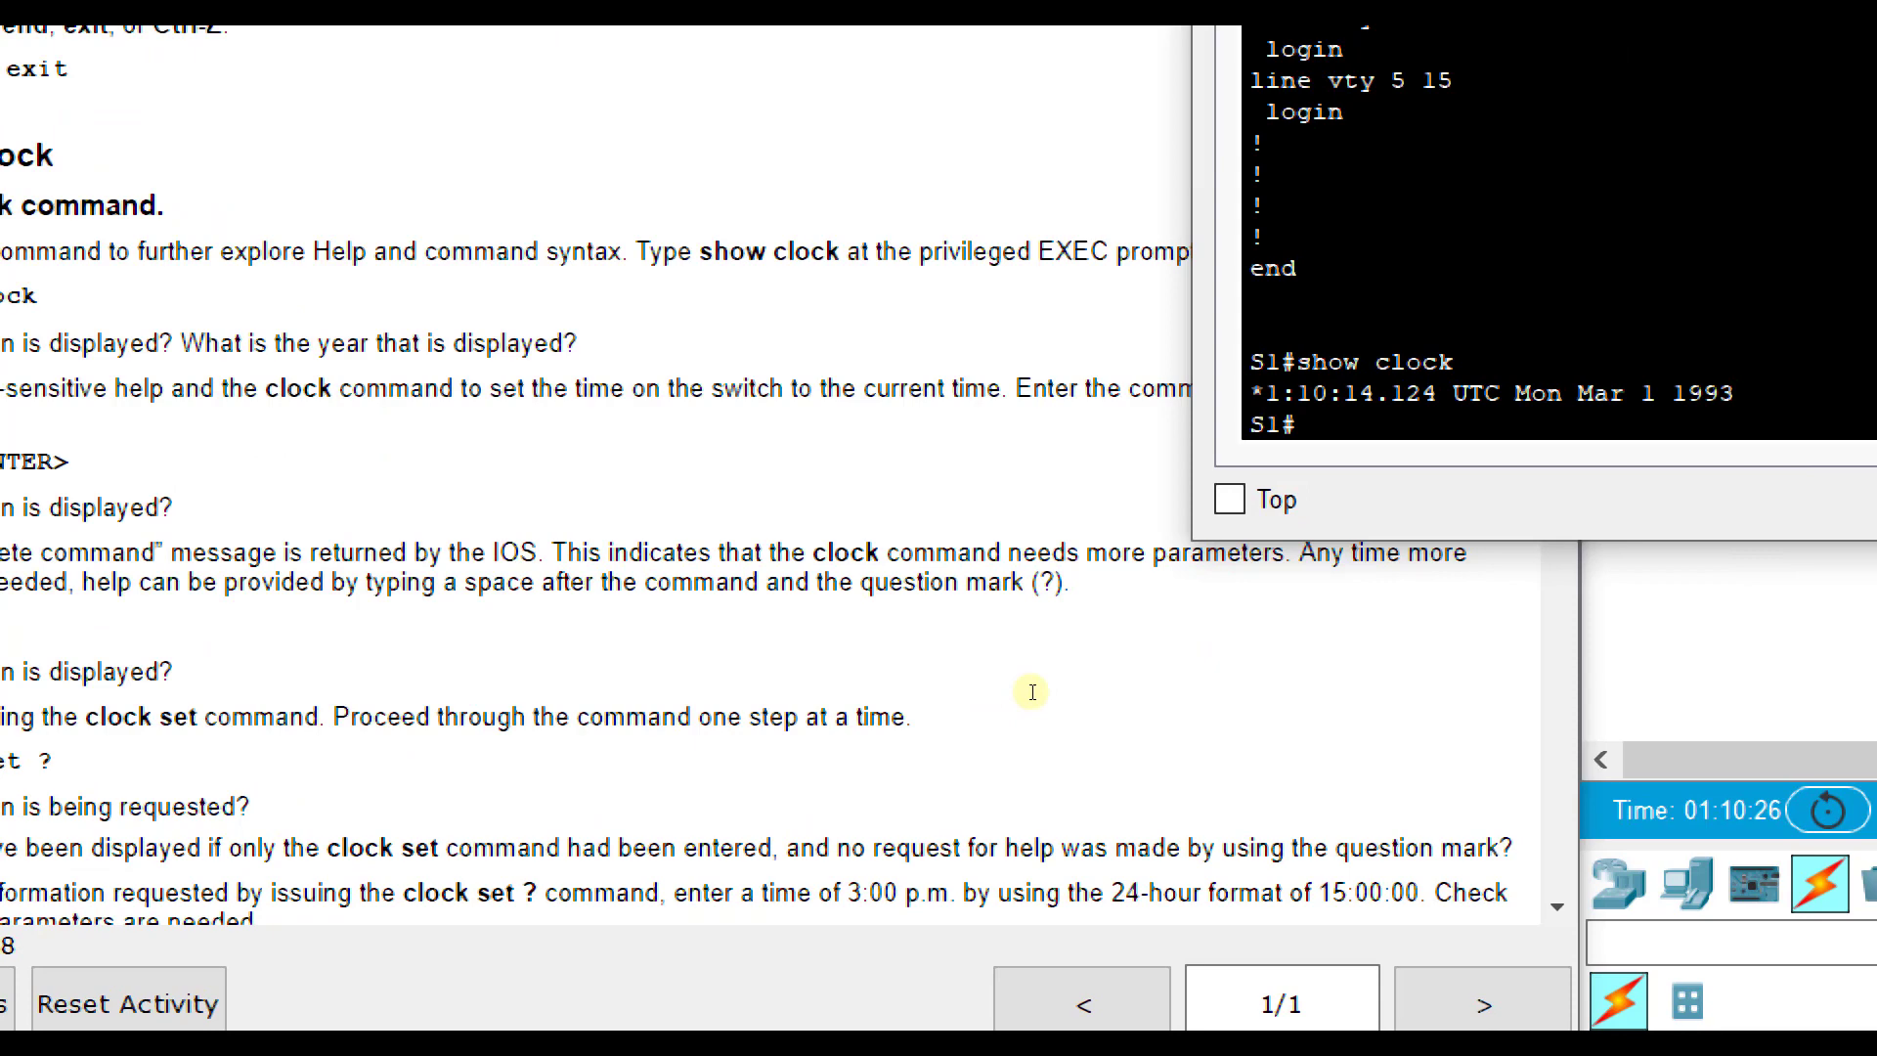
{"action": "type", "text": "clock set"}
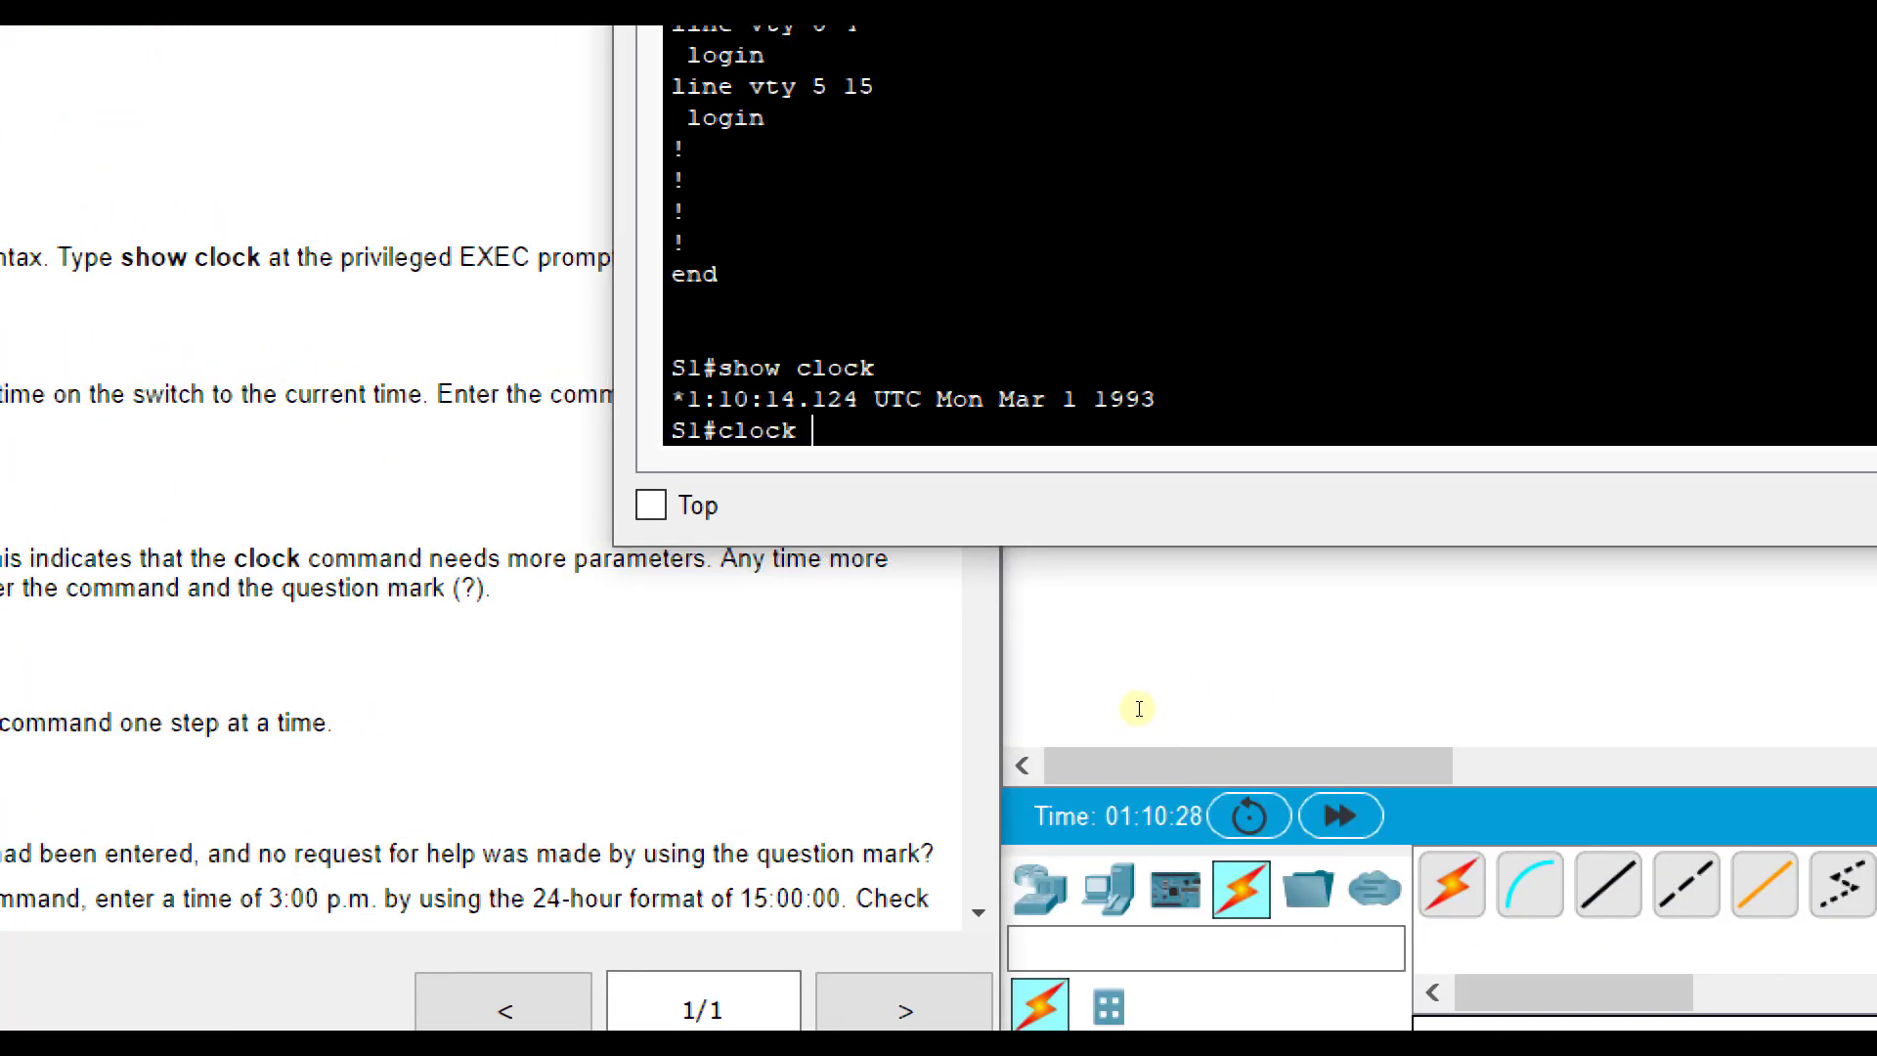
{"action": "type", "text": " ?"}
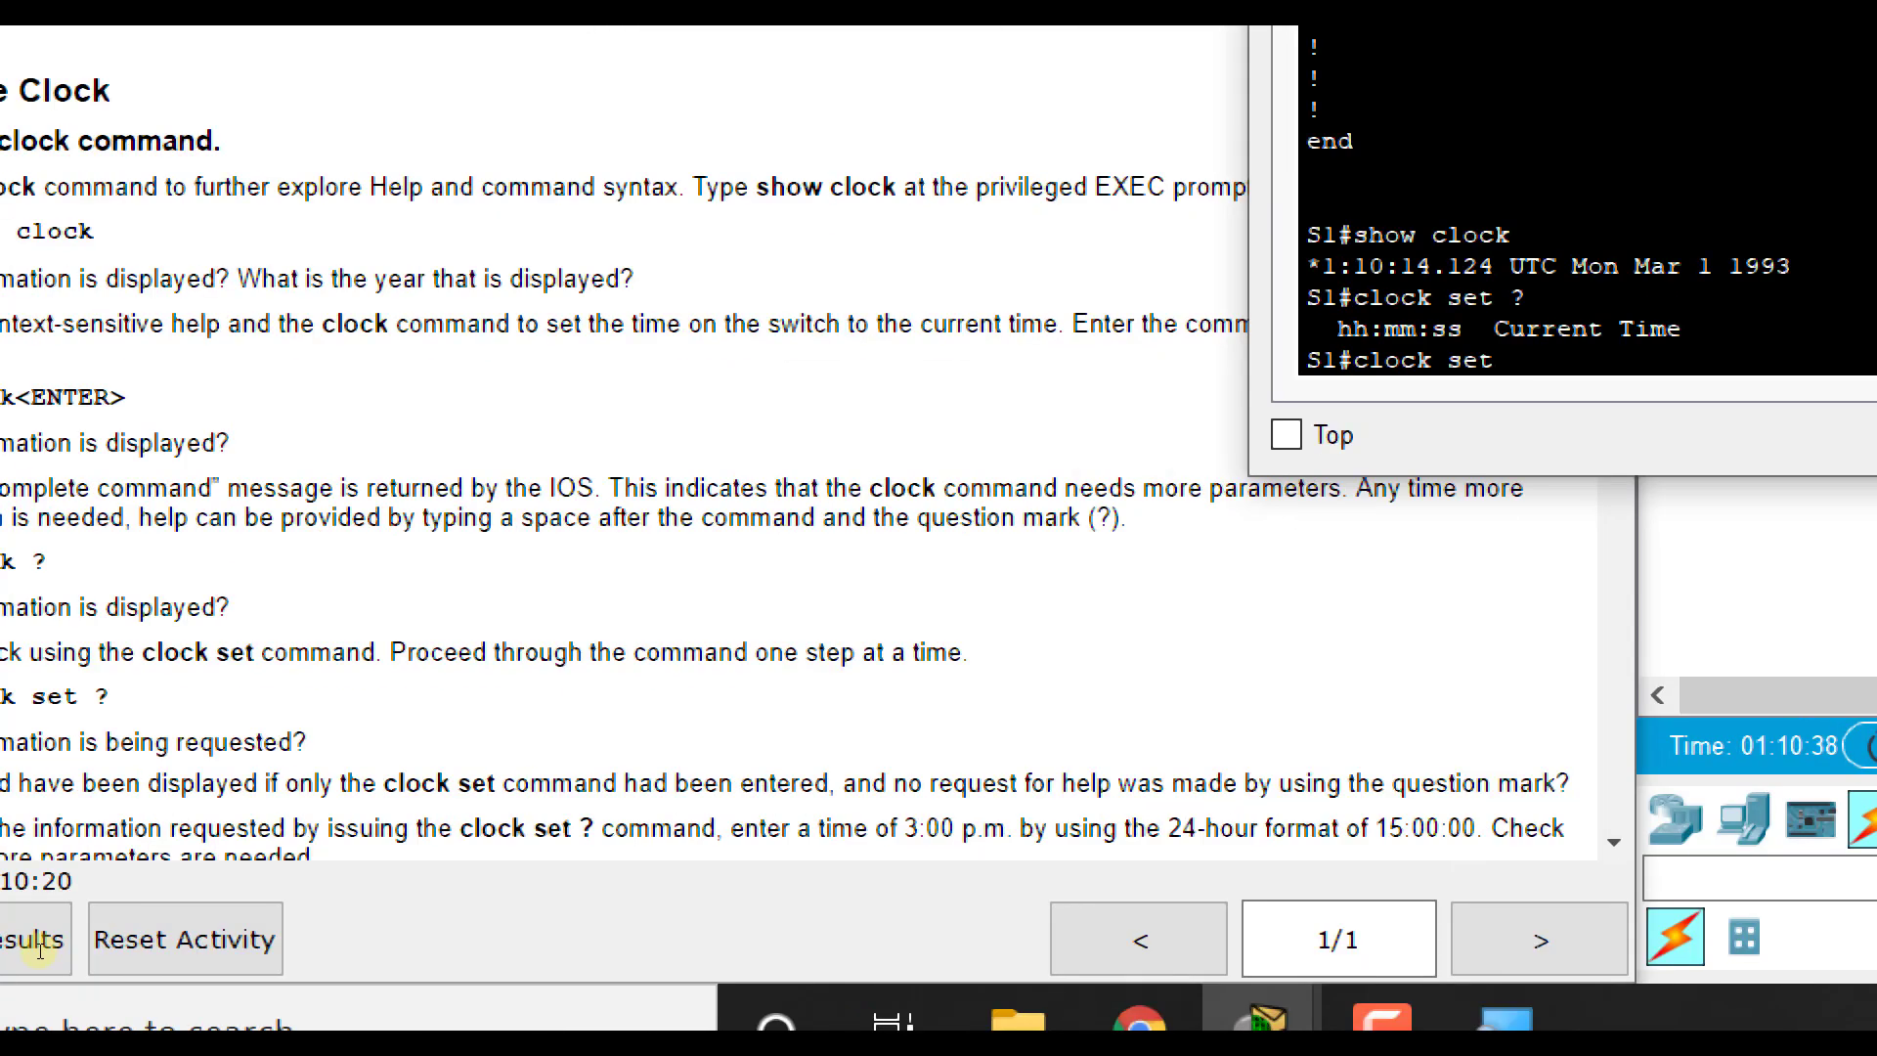
{"action": "scroll", "coordinate": [244, 841], "scroll_direction": "down", "scroll_amount": 1}
{"action": "scroll", "coordinate": [247, 846], "scroll_direction": "down", "scroll_amount": 2}
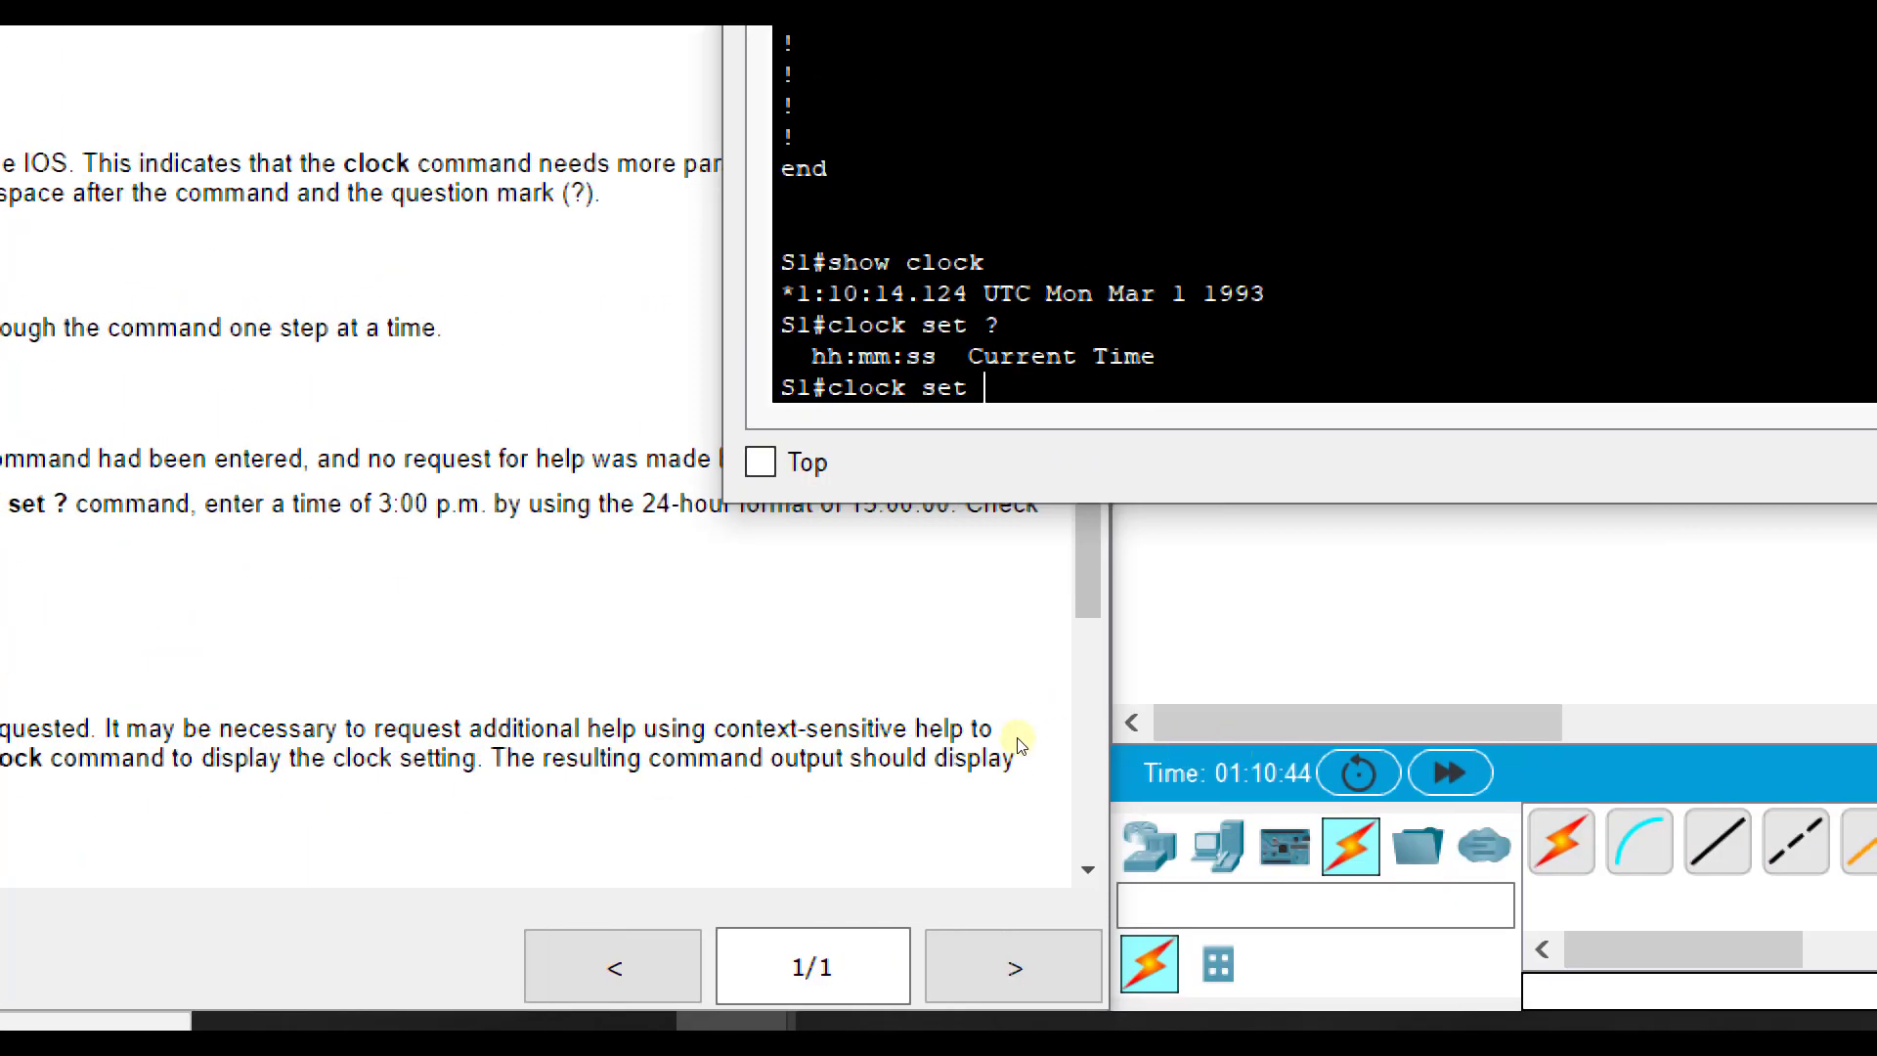
{"action": "type", "text": "15:00:00 ?"}
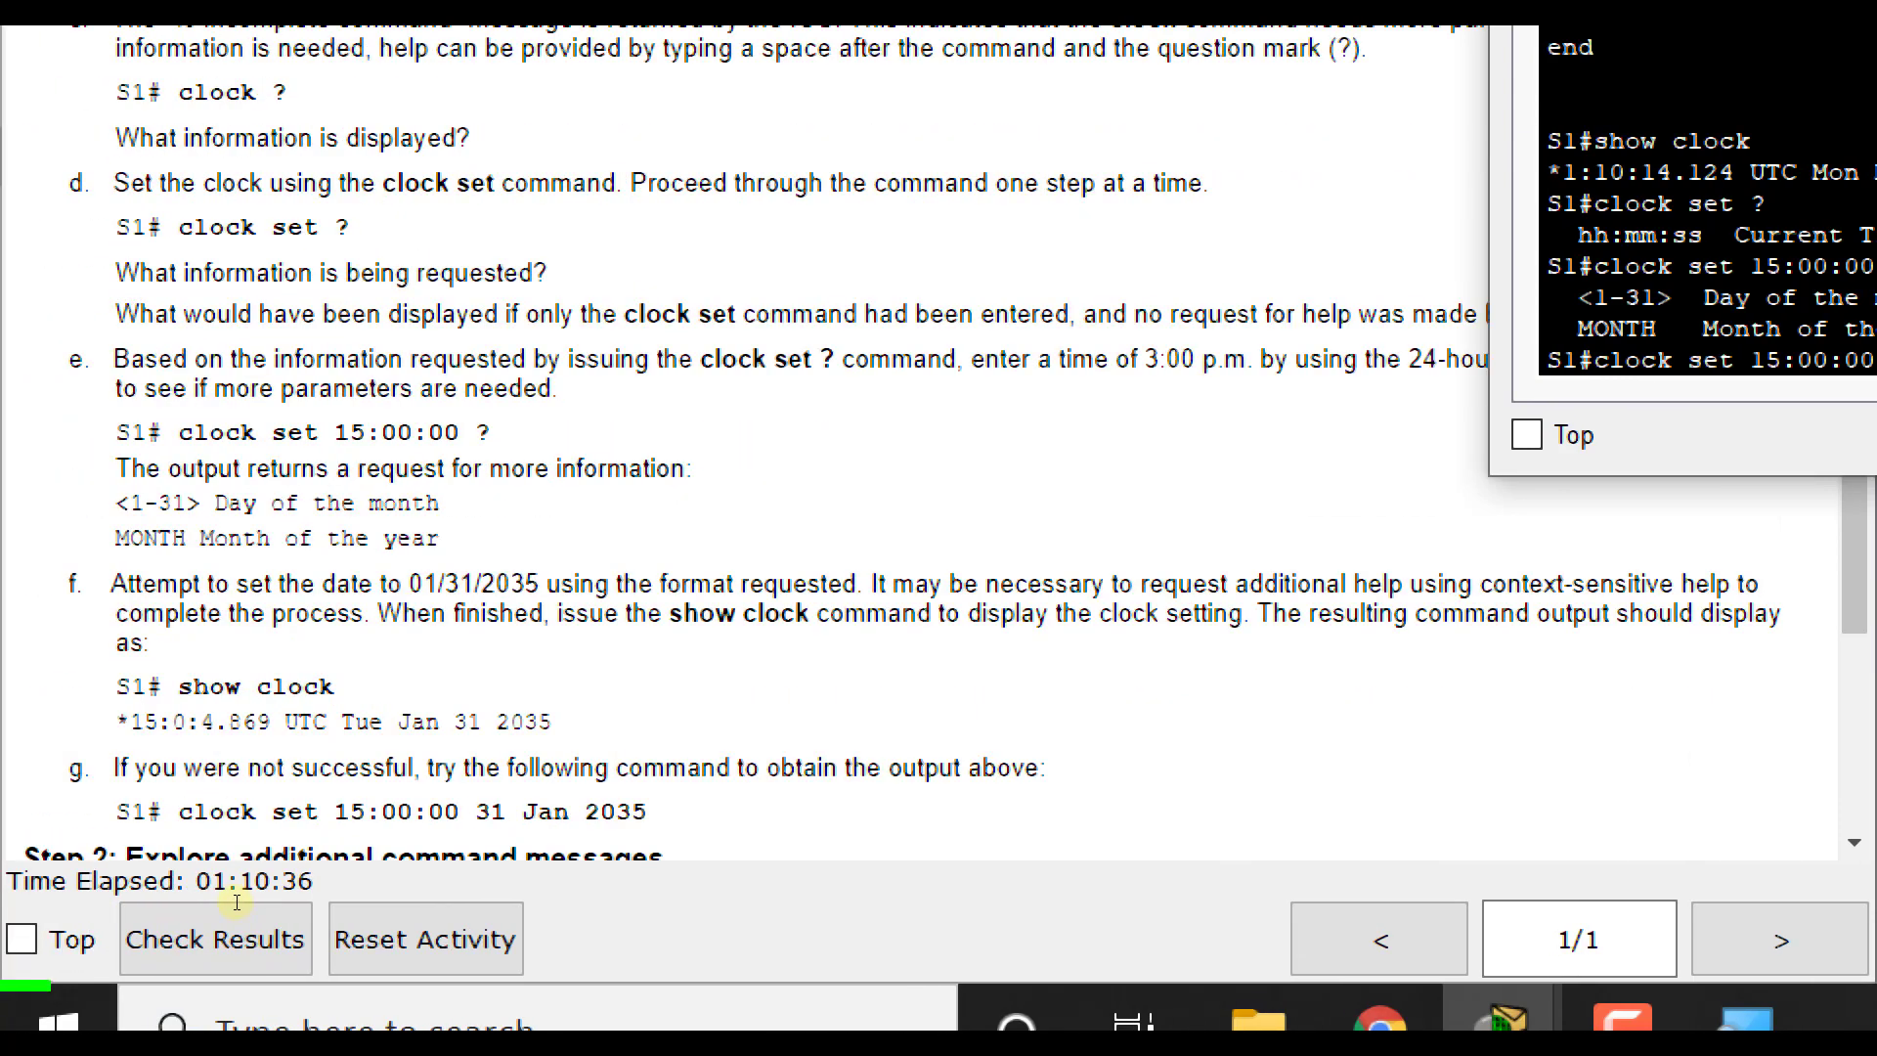
{"action": "scroll", "coordinate": [237, 901], "scroll_direction": "down", "scroll_amount": 1}
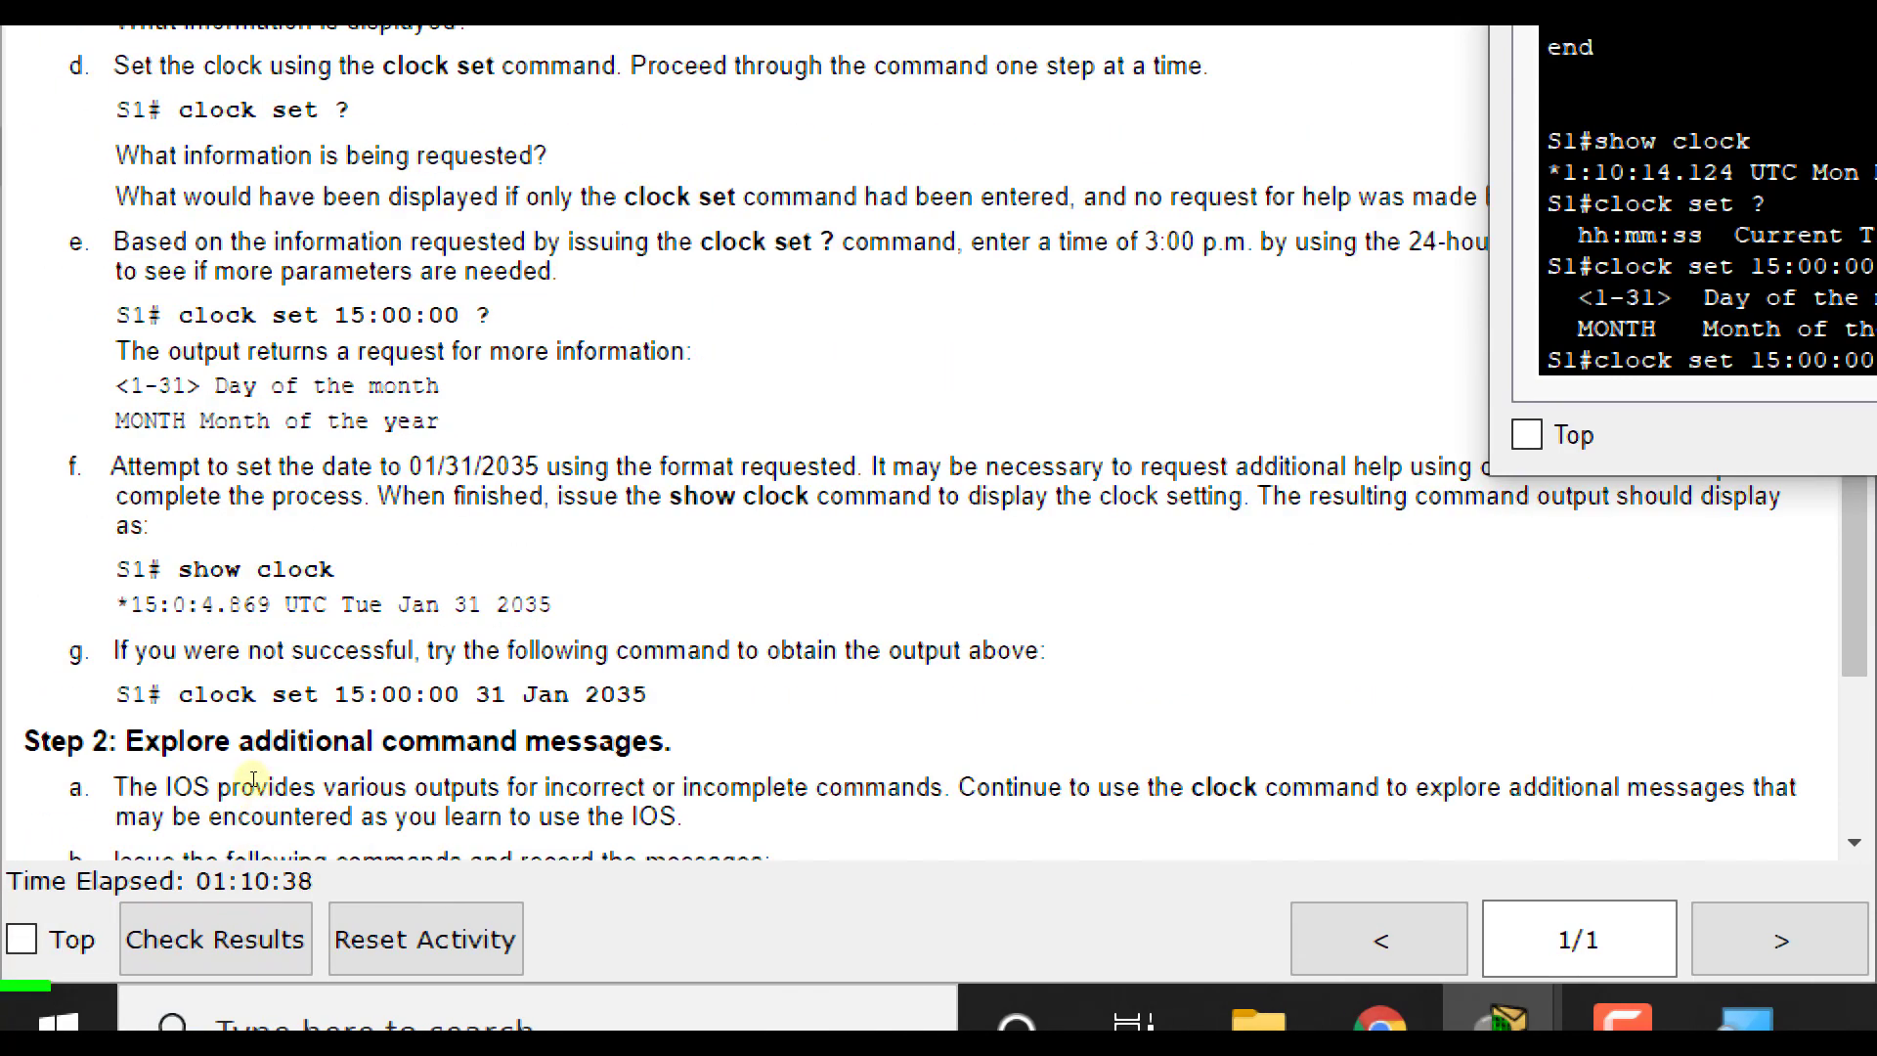
{"action": "left_click", "coordinate": [323, 787]}
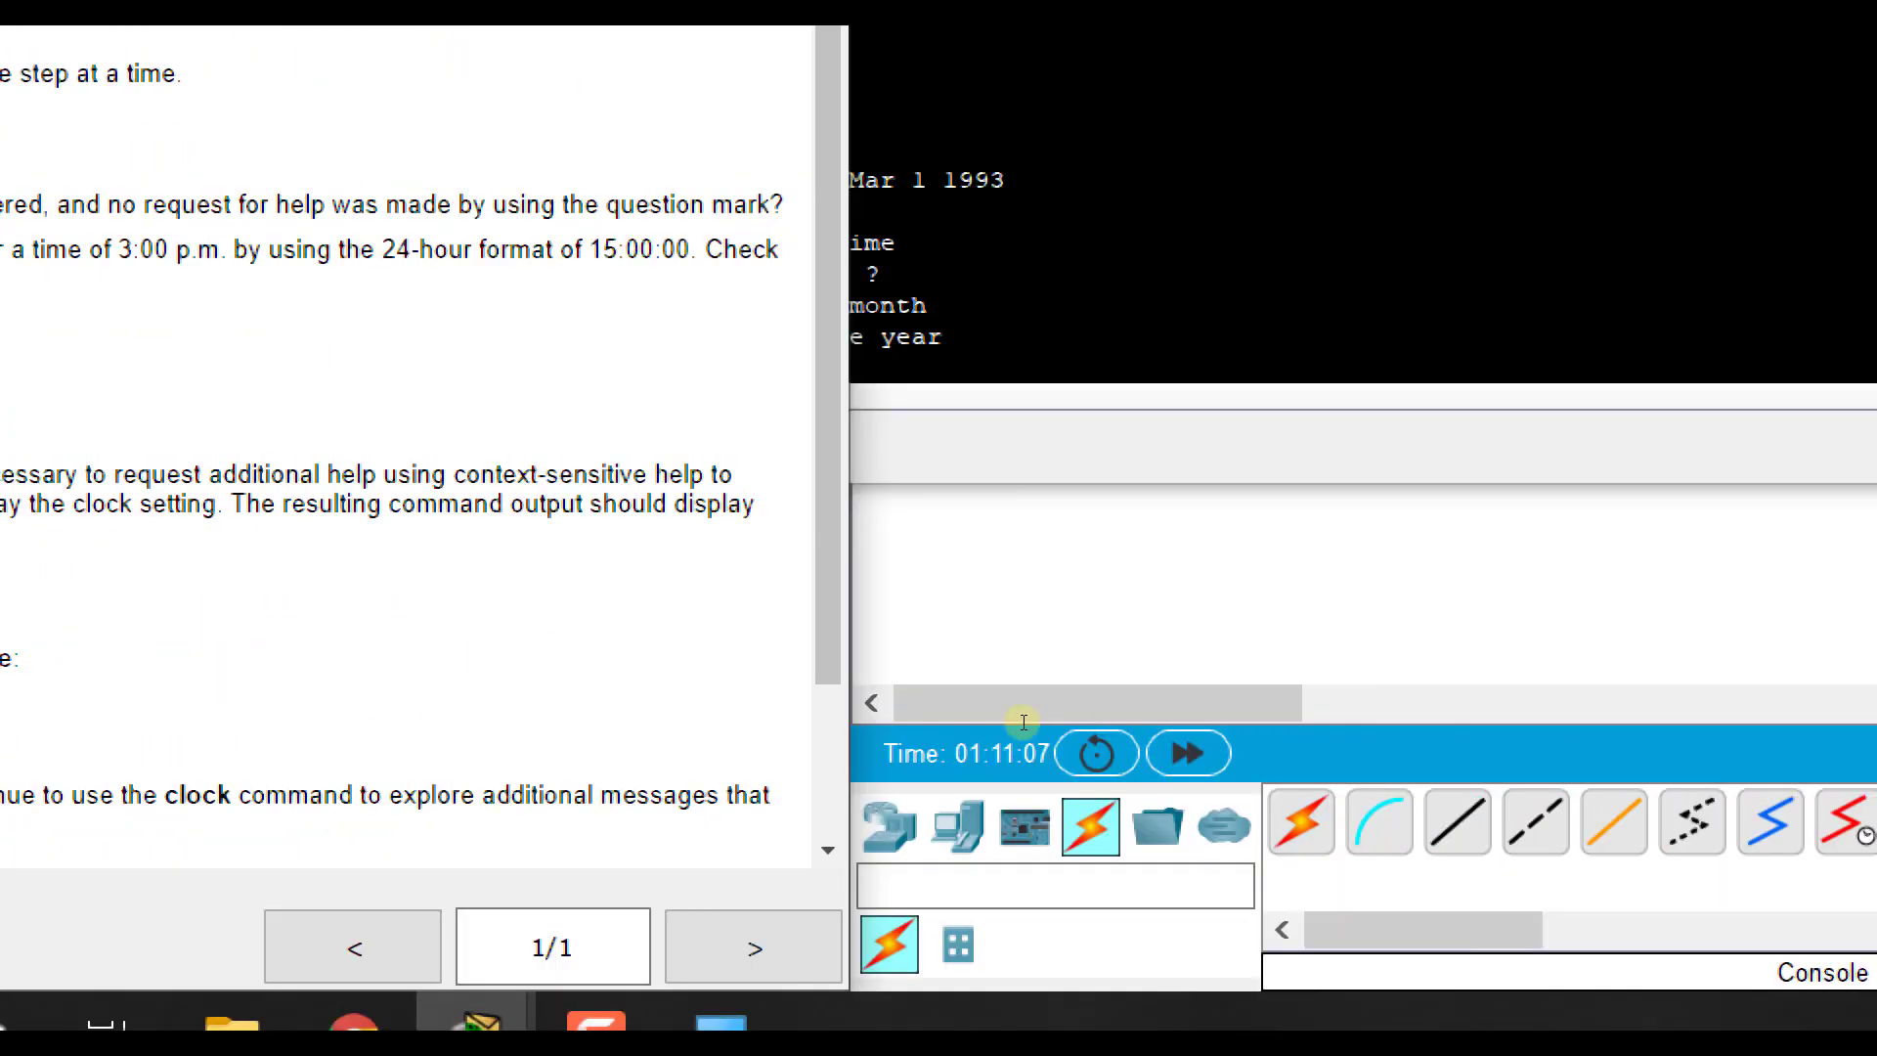
{"action": "left_click", "coordinate": [1023, 721]}
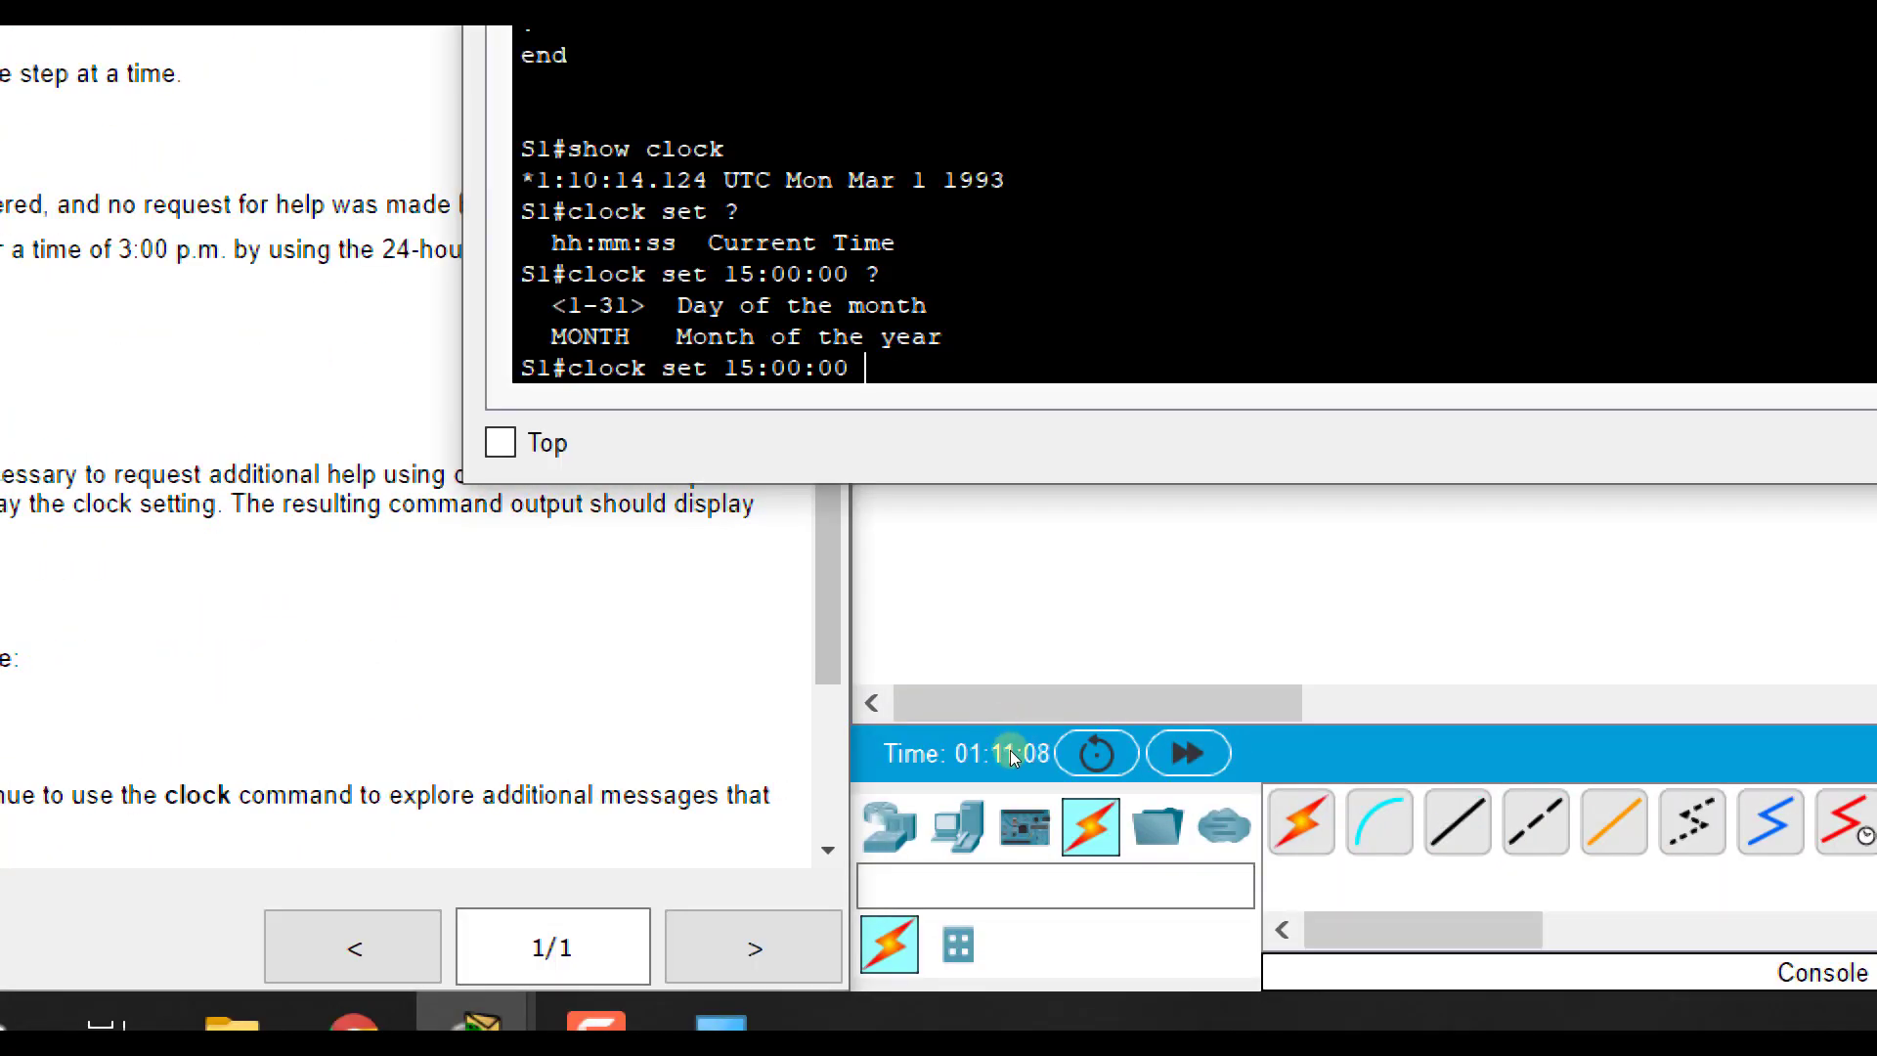
After 01/31/2035 is rejected, run 'clock set 15:00:00 31 January 2035' using ? help
{"action": "type", "text": "01/"}
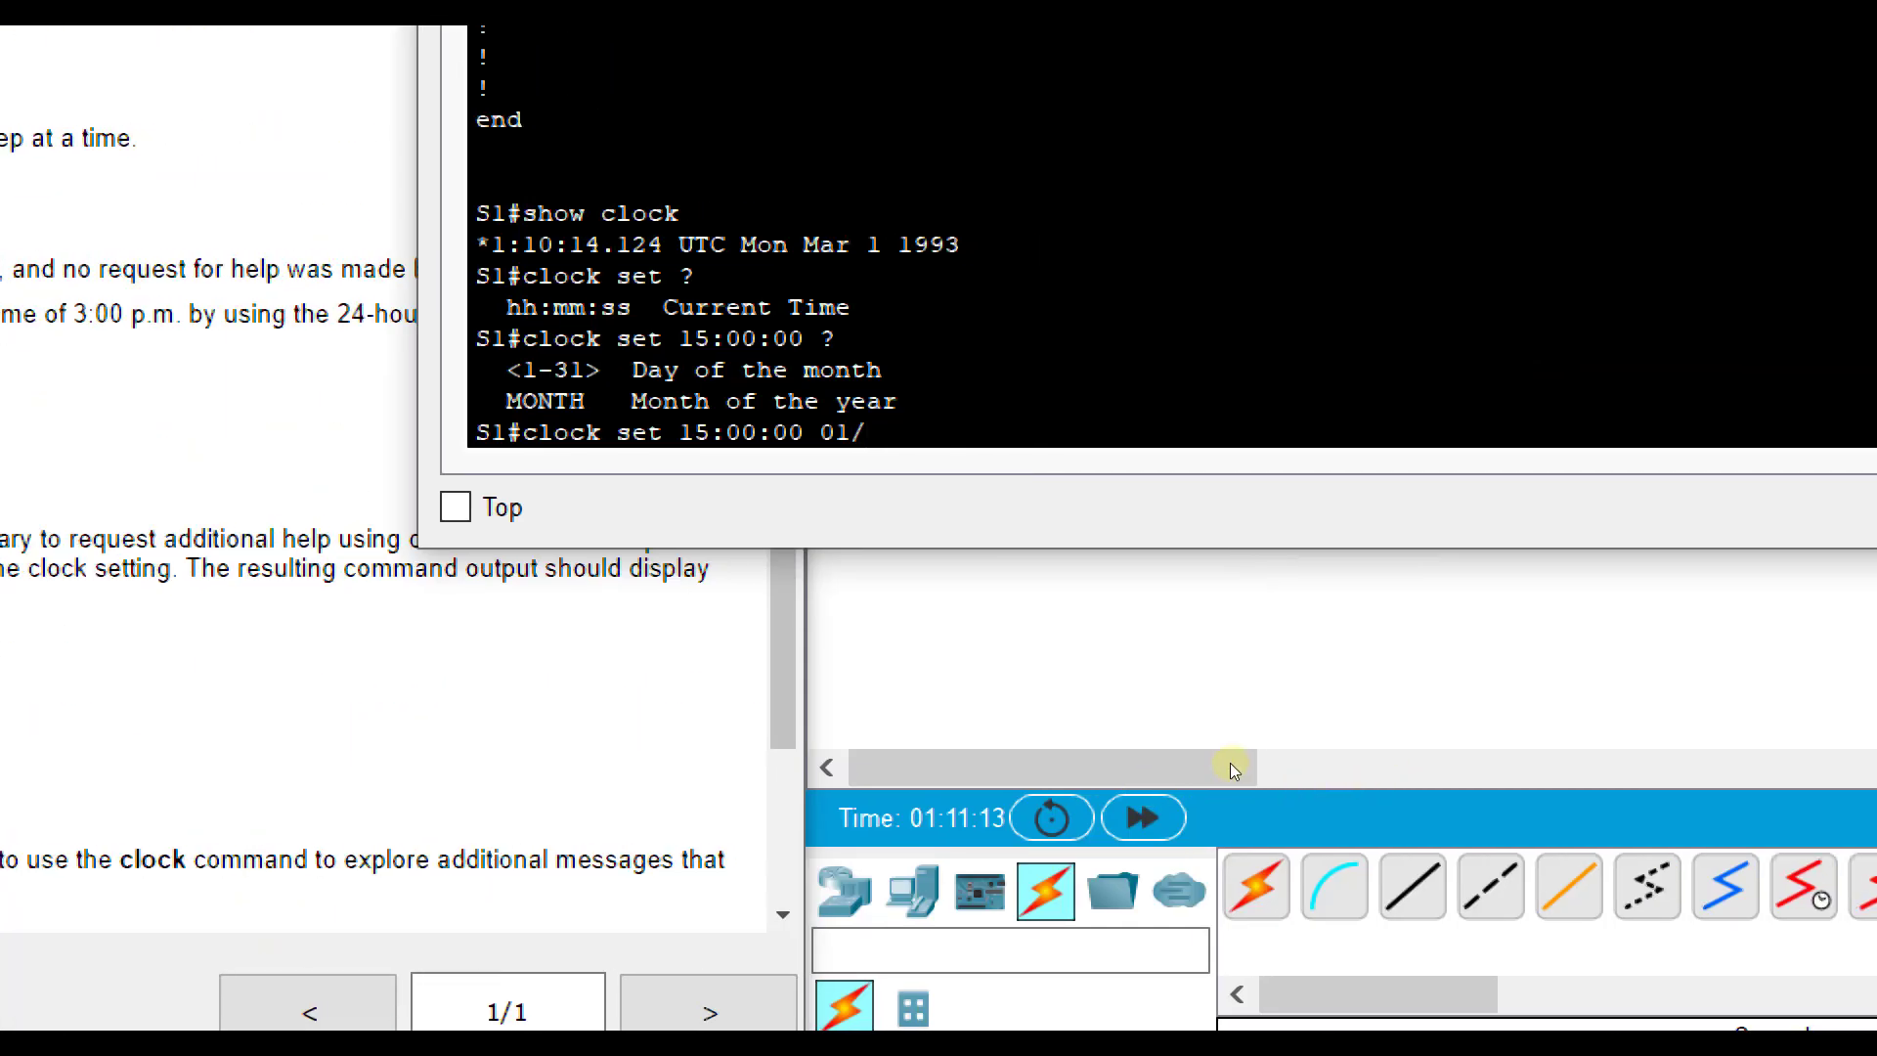
{"action": "type", "text": "31/2035"}
{"action": "key", "text": "Return"}
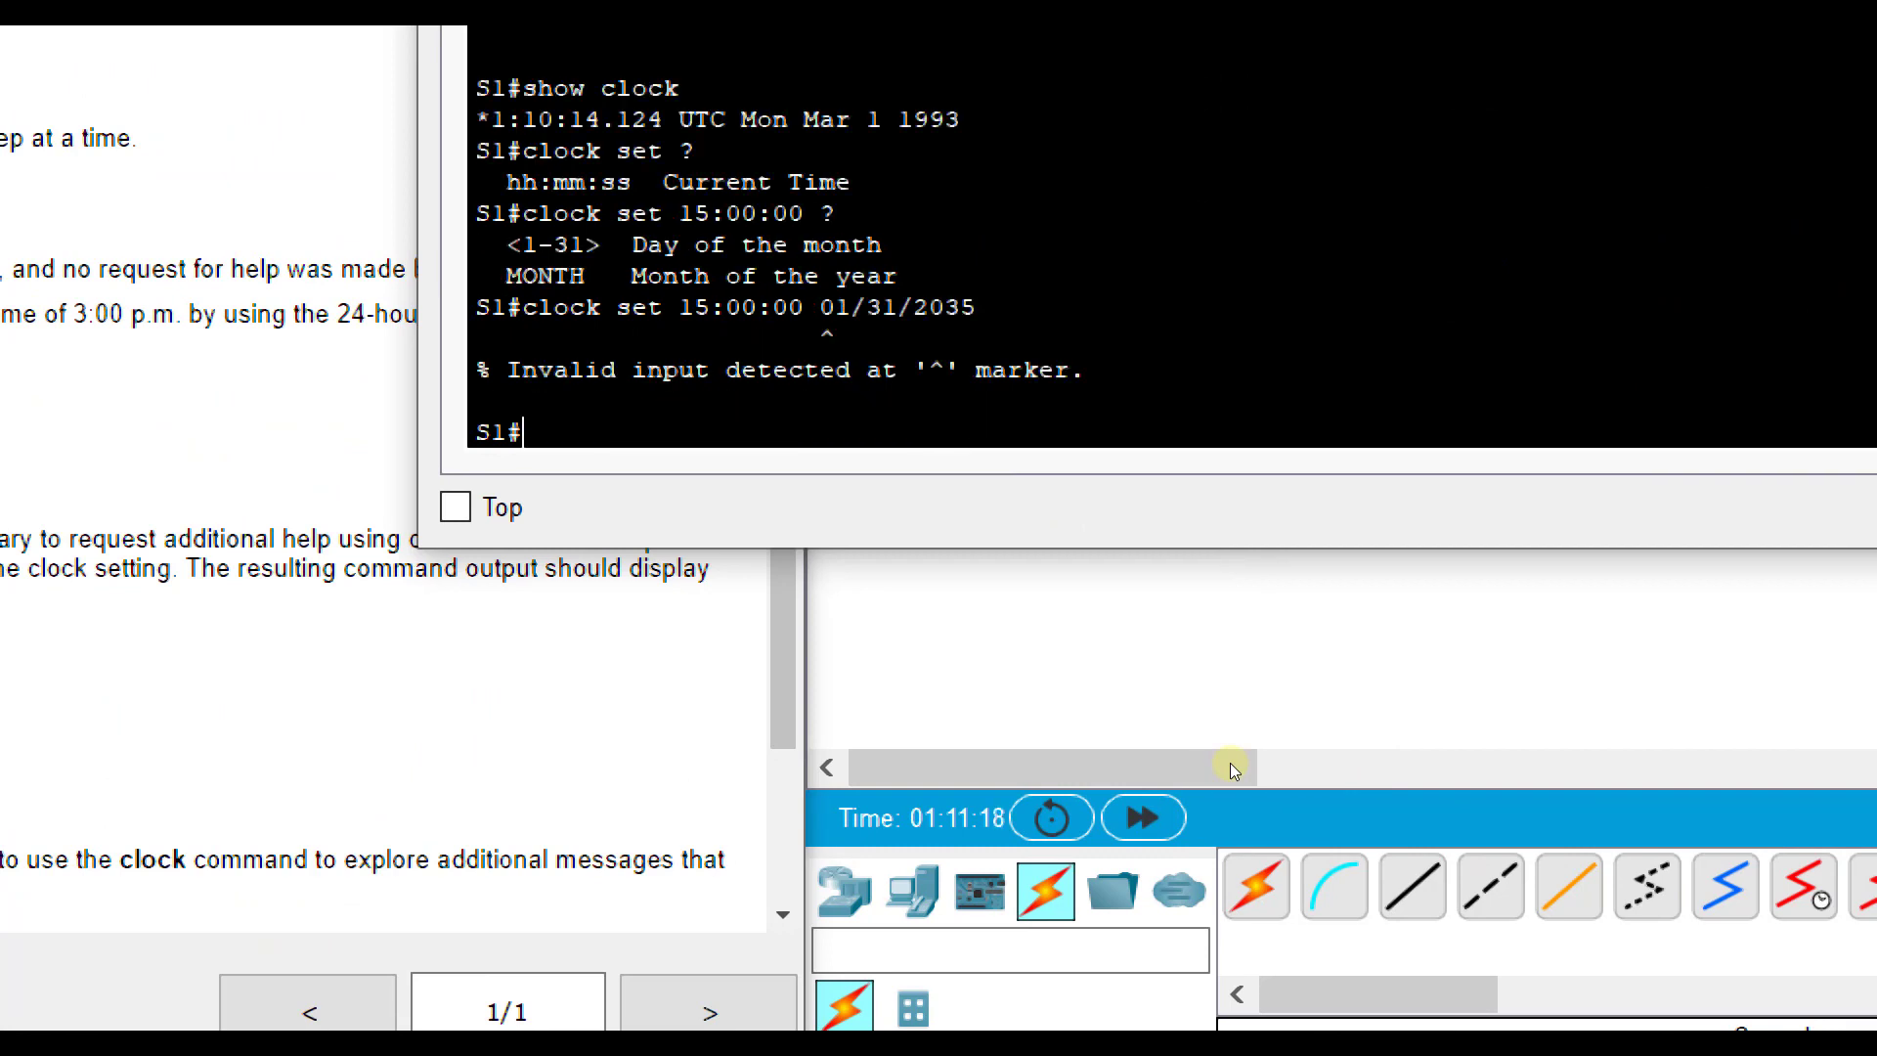
{"action": "key", "text": "Up"}
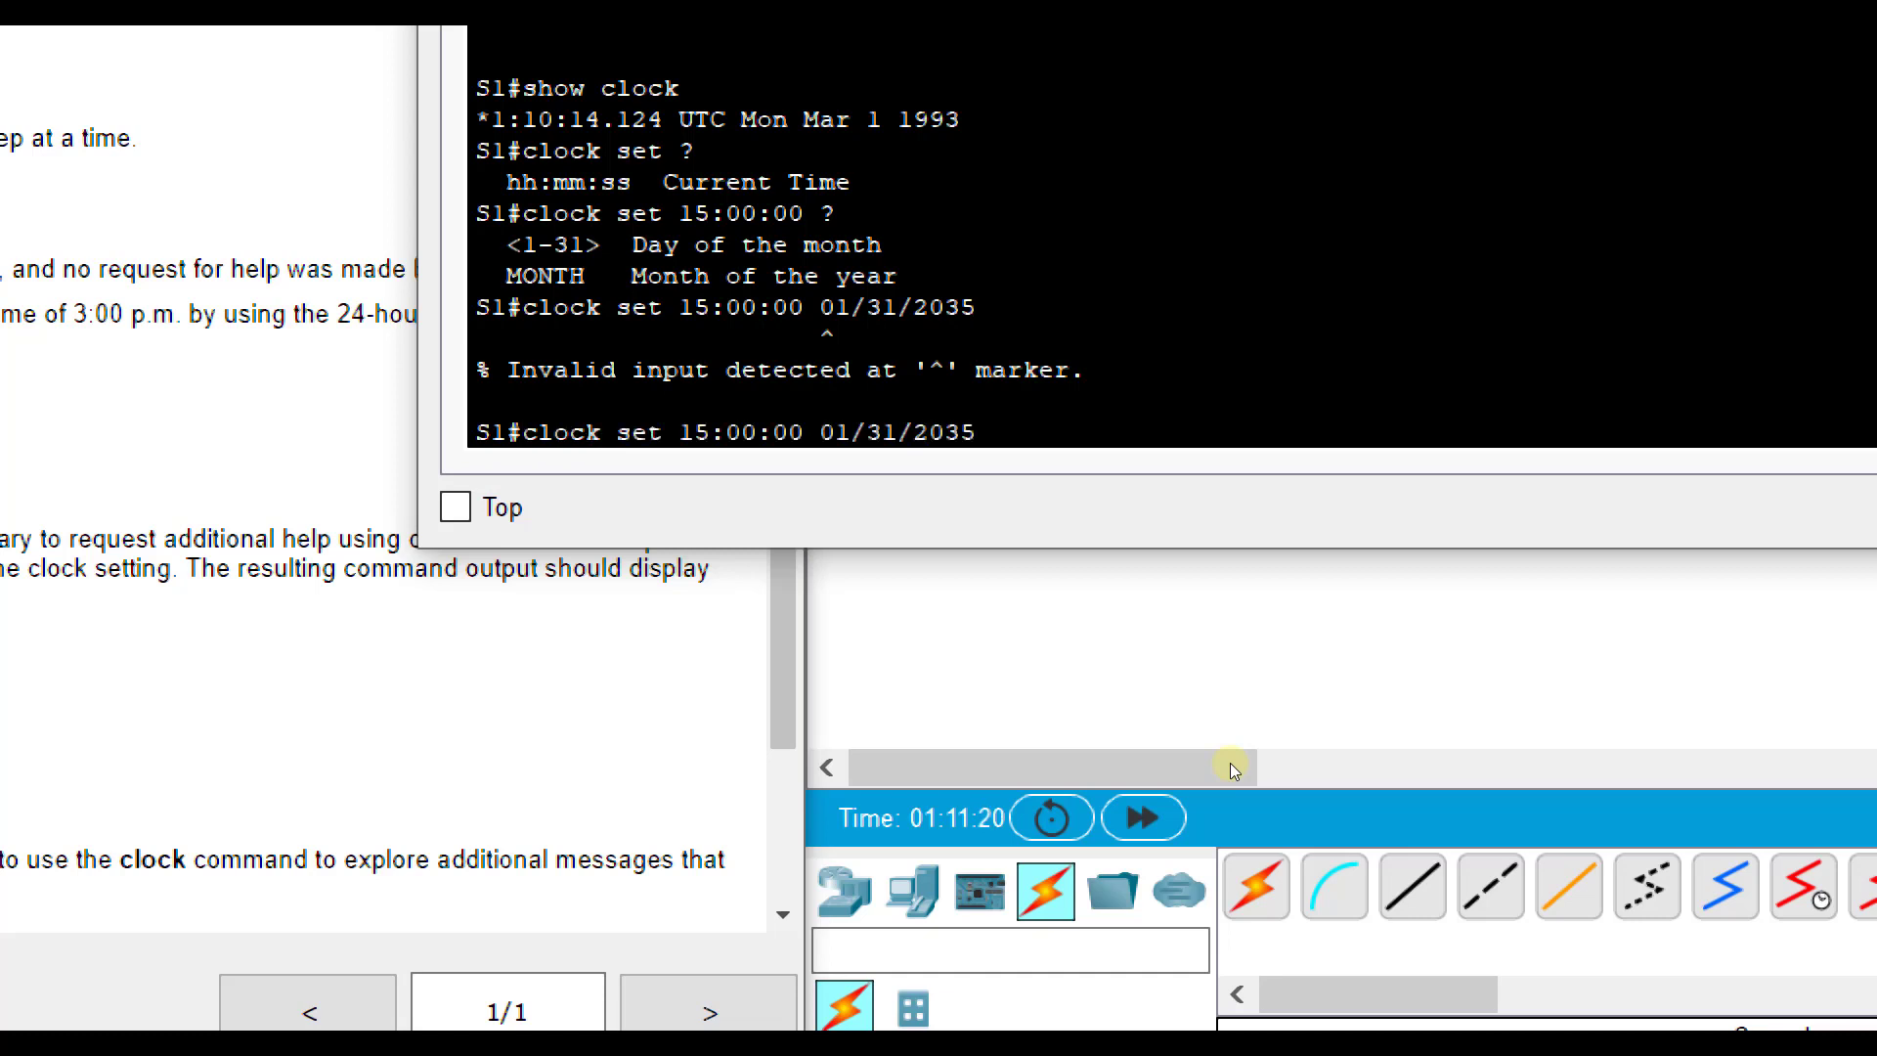
{"action": "key", "text": "BackSpace"}
{"action": "key", "text": "BackSpace"}
{"action": "key", "text": "BackSpace"}
{"action": "key", "text": "BackSpace"}
{"action": "key", "text": "BackSpace"}
{"action": "key", "text": "BackSpace"}
{"action": "key", "text": "BackSpace"}
{"action": "key", "text": "BackSpace"}
{"action": "key", "text": "BackSpace"}
{"action": "type", "text": "31 ?"}
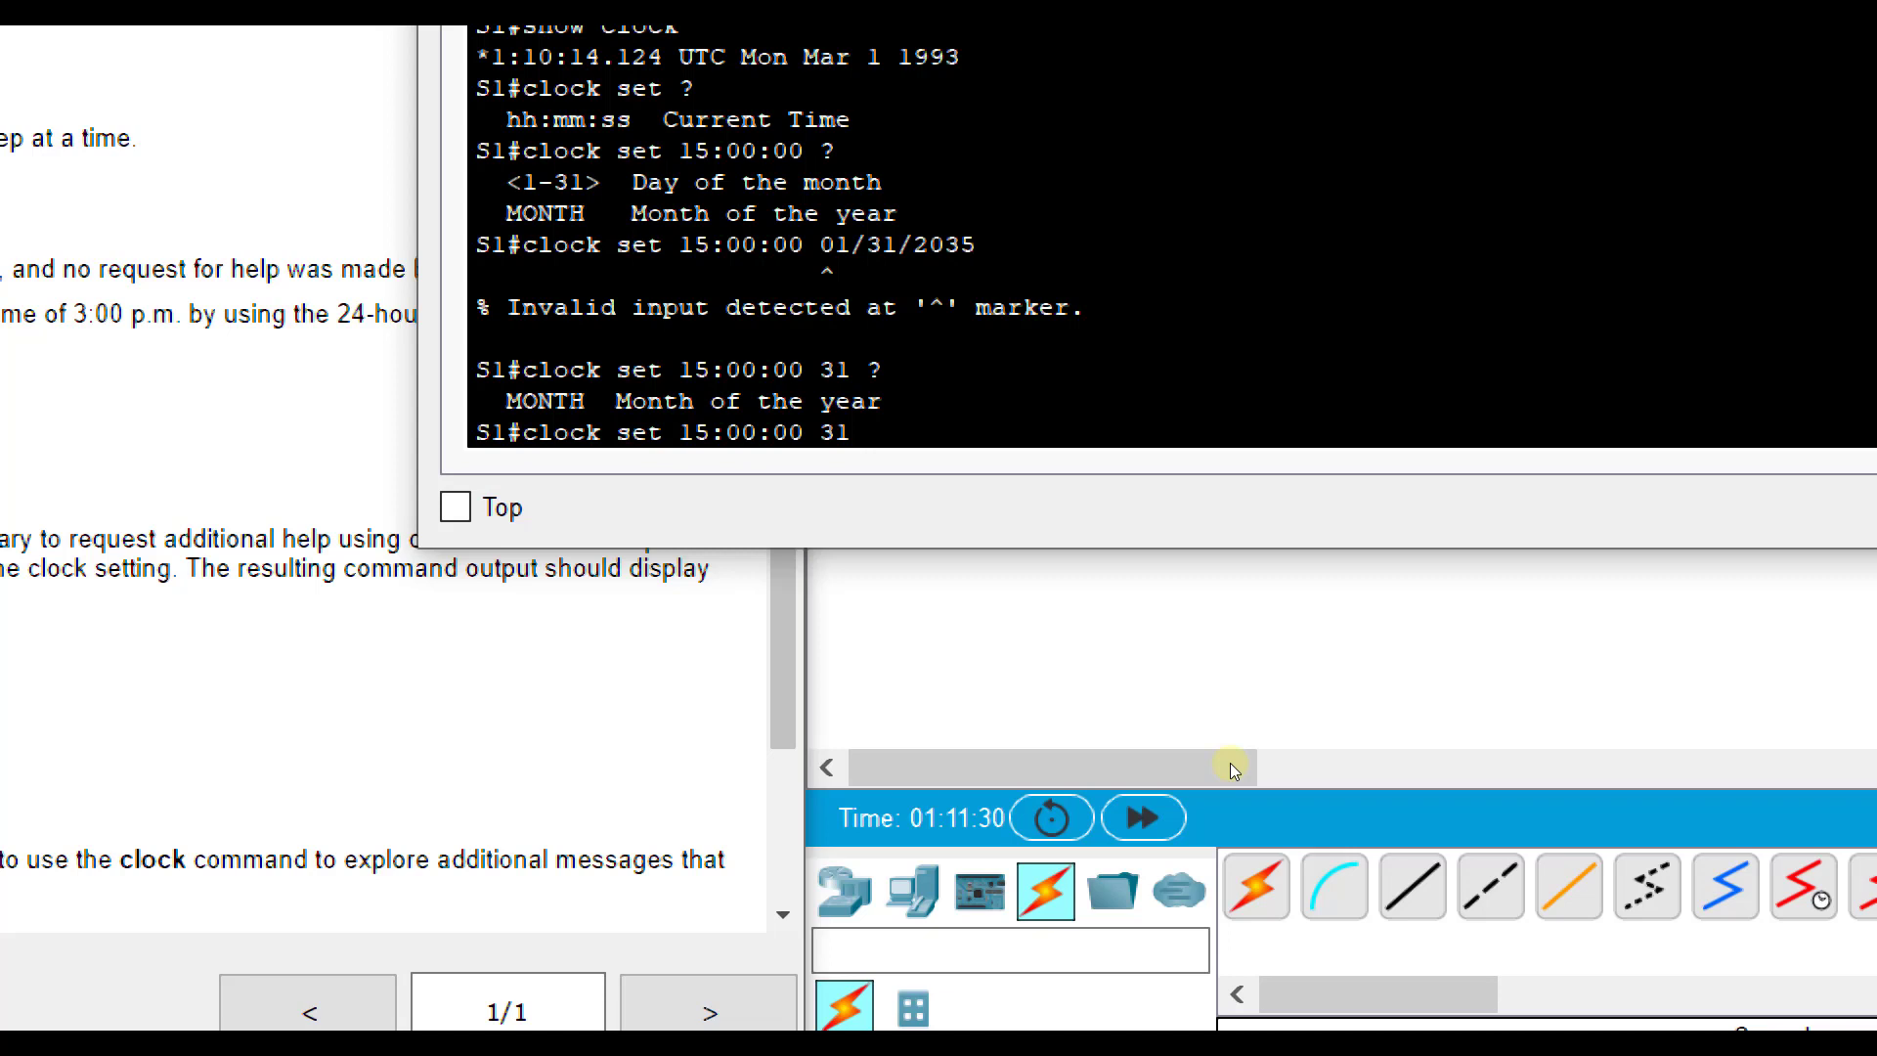
{"action": "type", "text": "01 ?"}
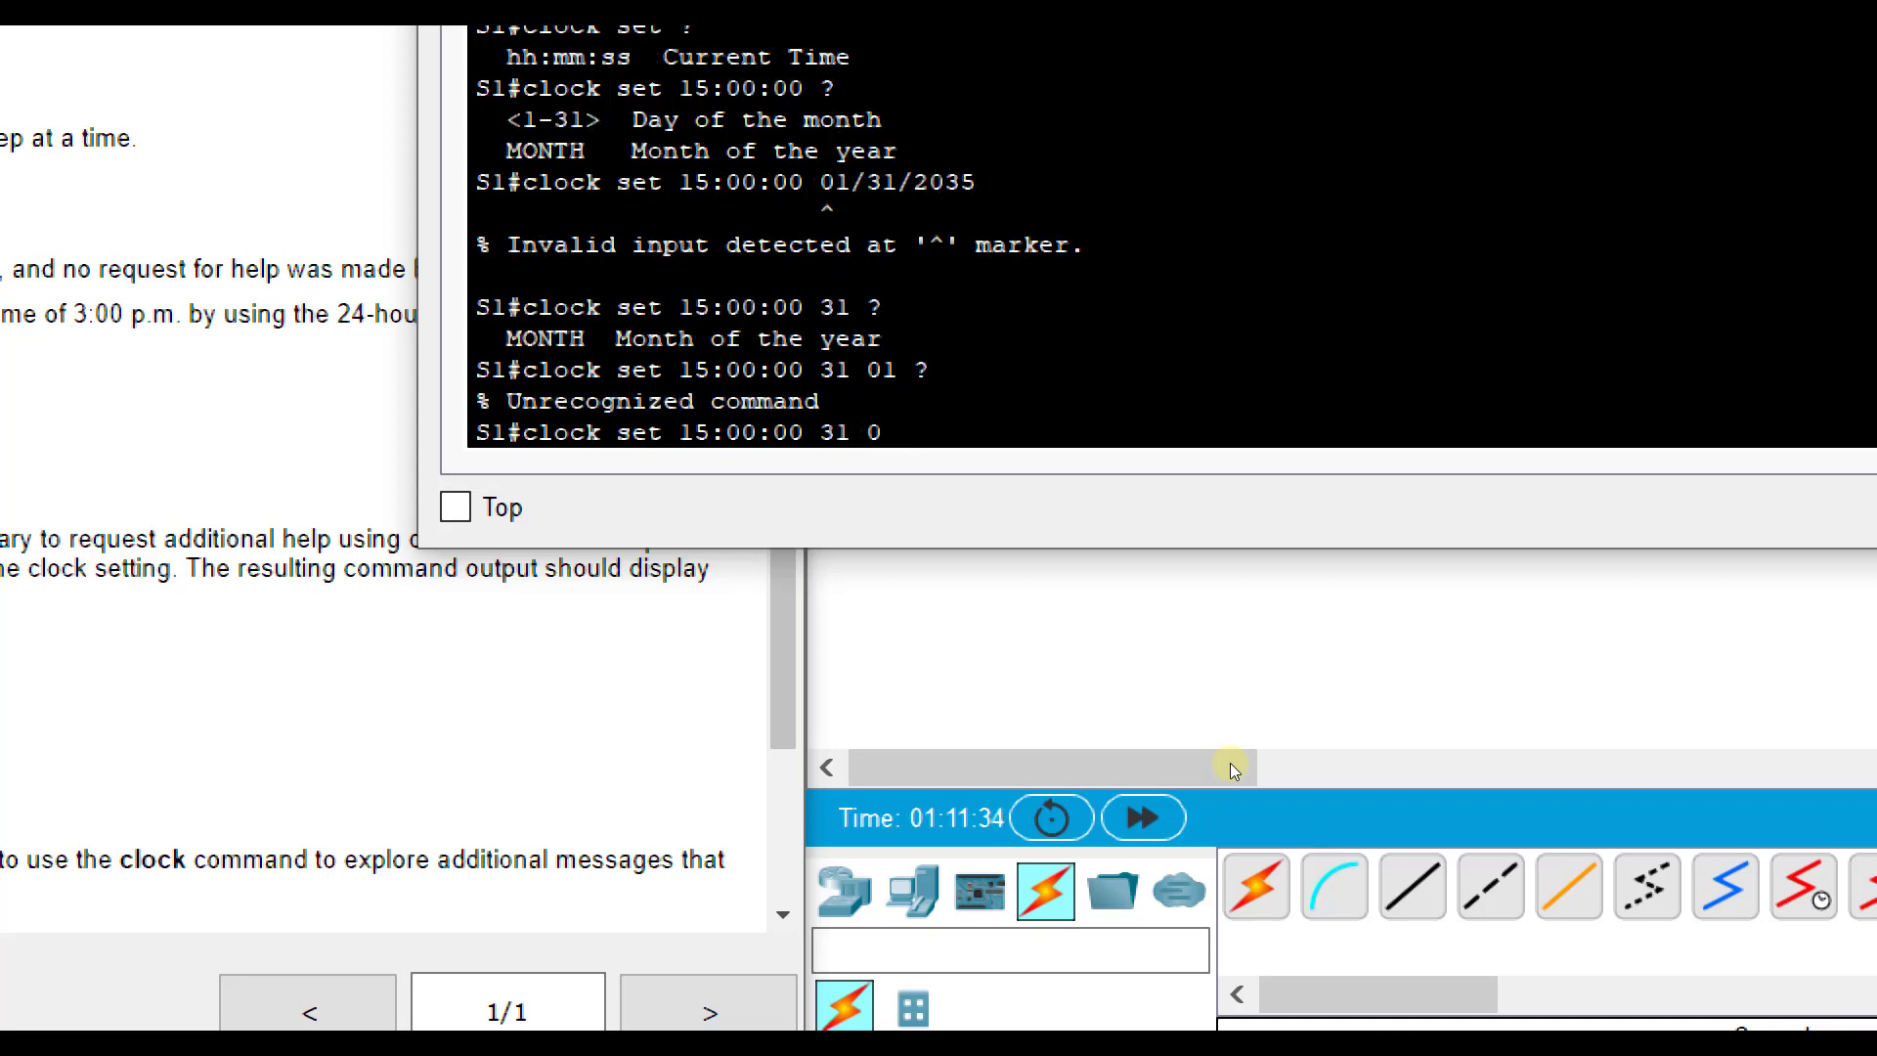
{"action": "key", "text": "BackSpace"}
{"action": "type", "text": "January ?"}
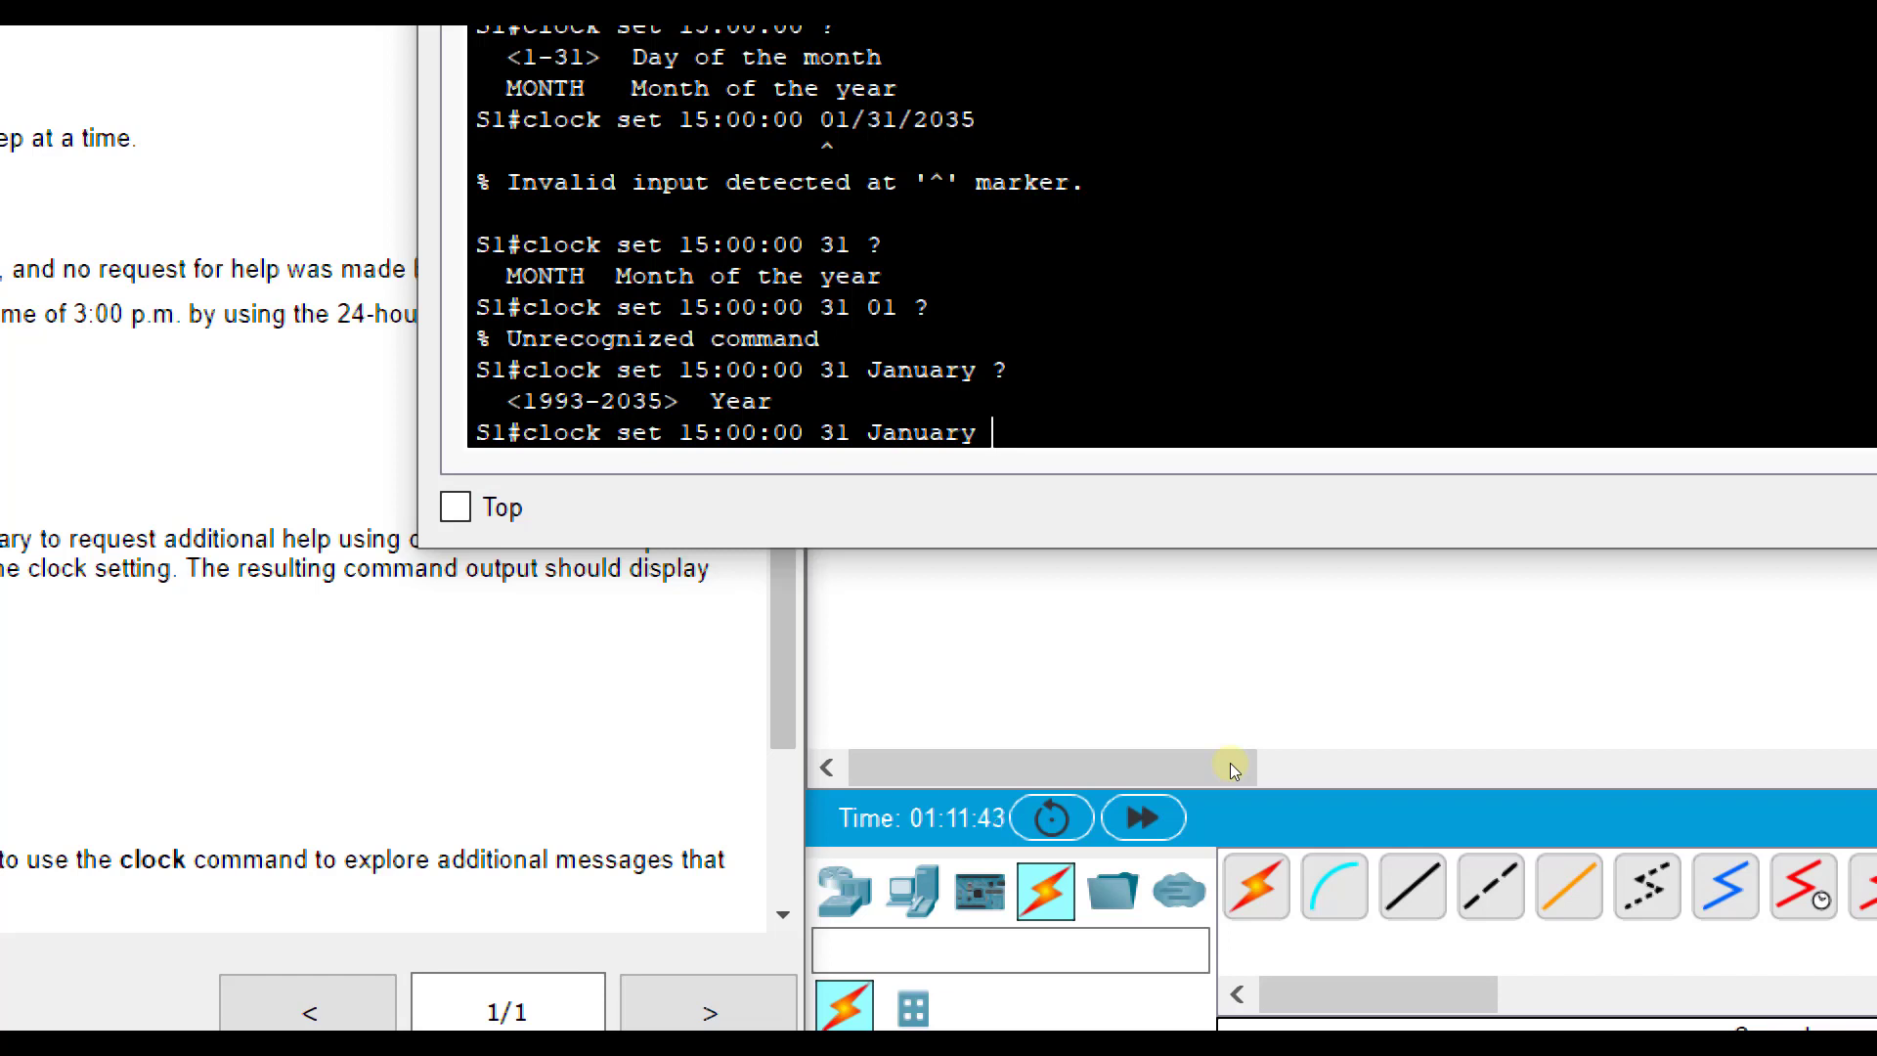
{"action": "type", "text": "2035 ?"}
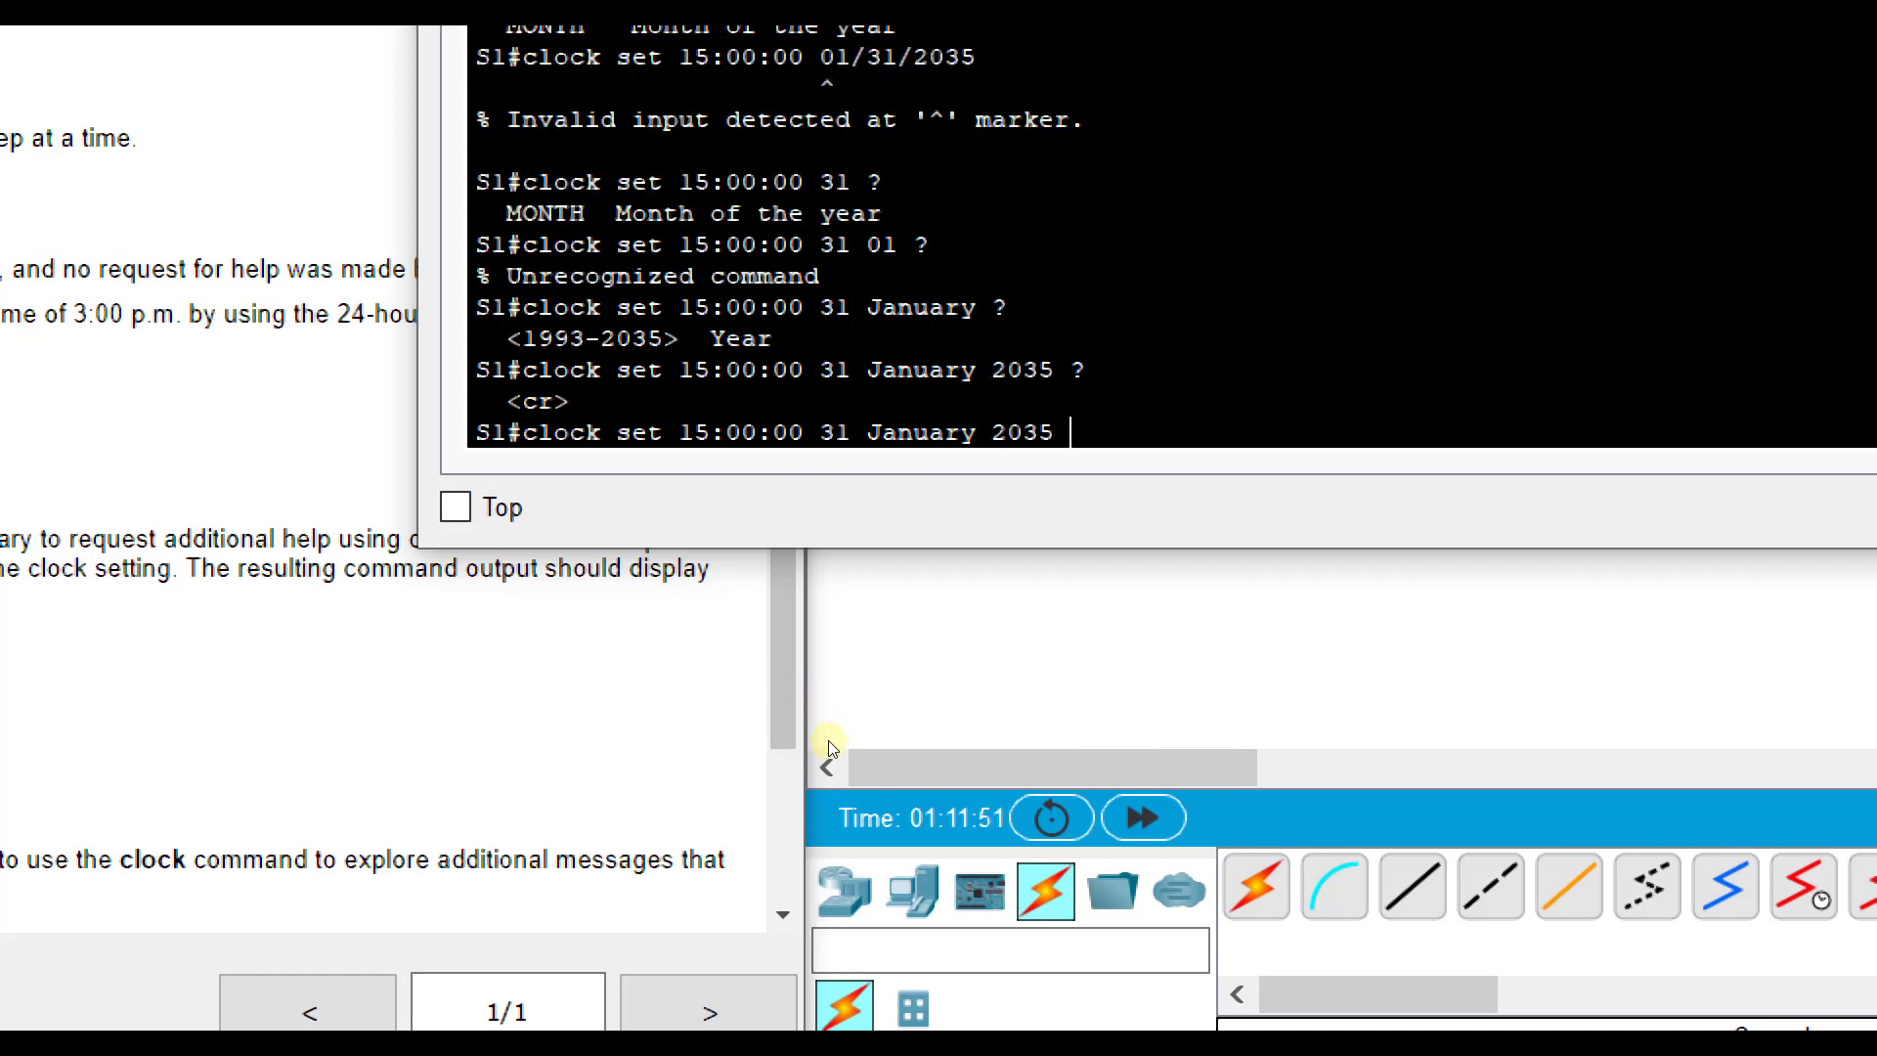
{"action": "key", "text": "Return"}
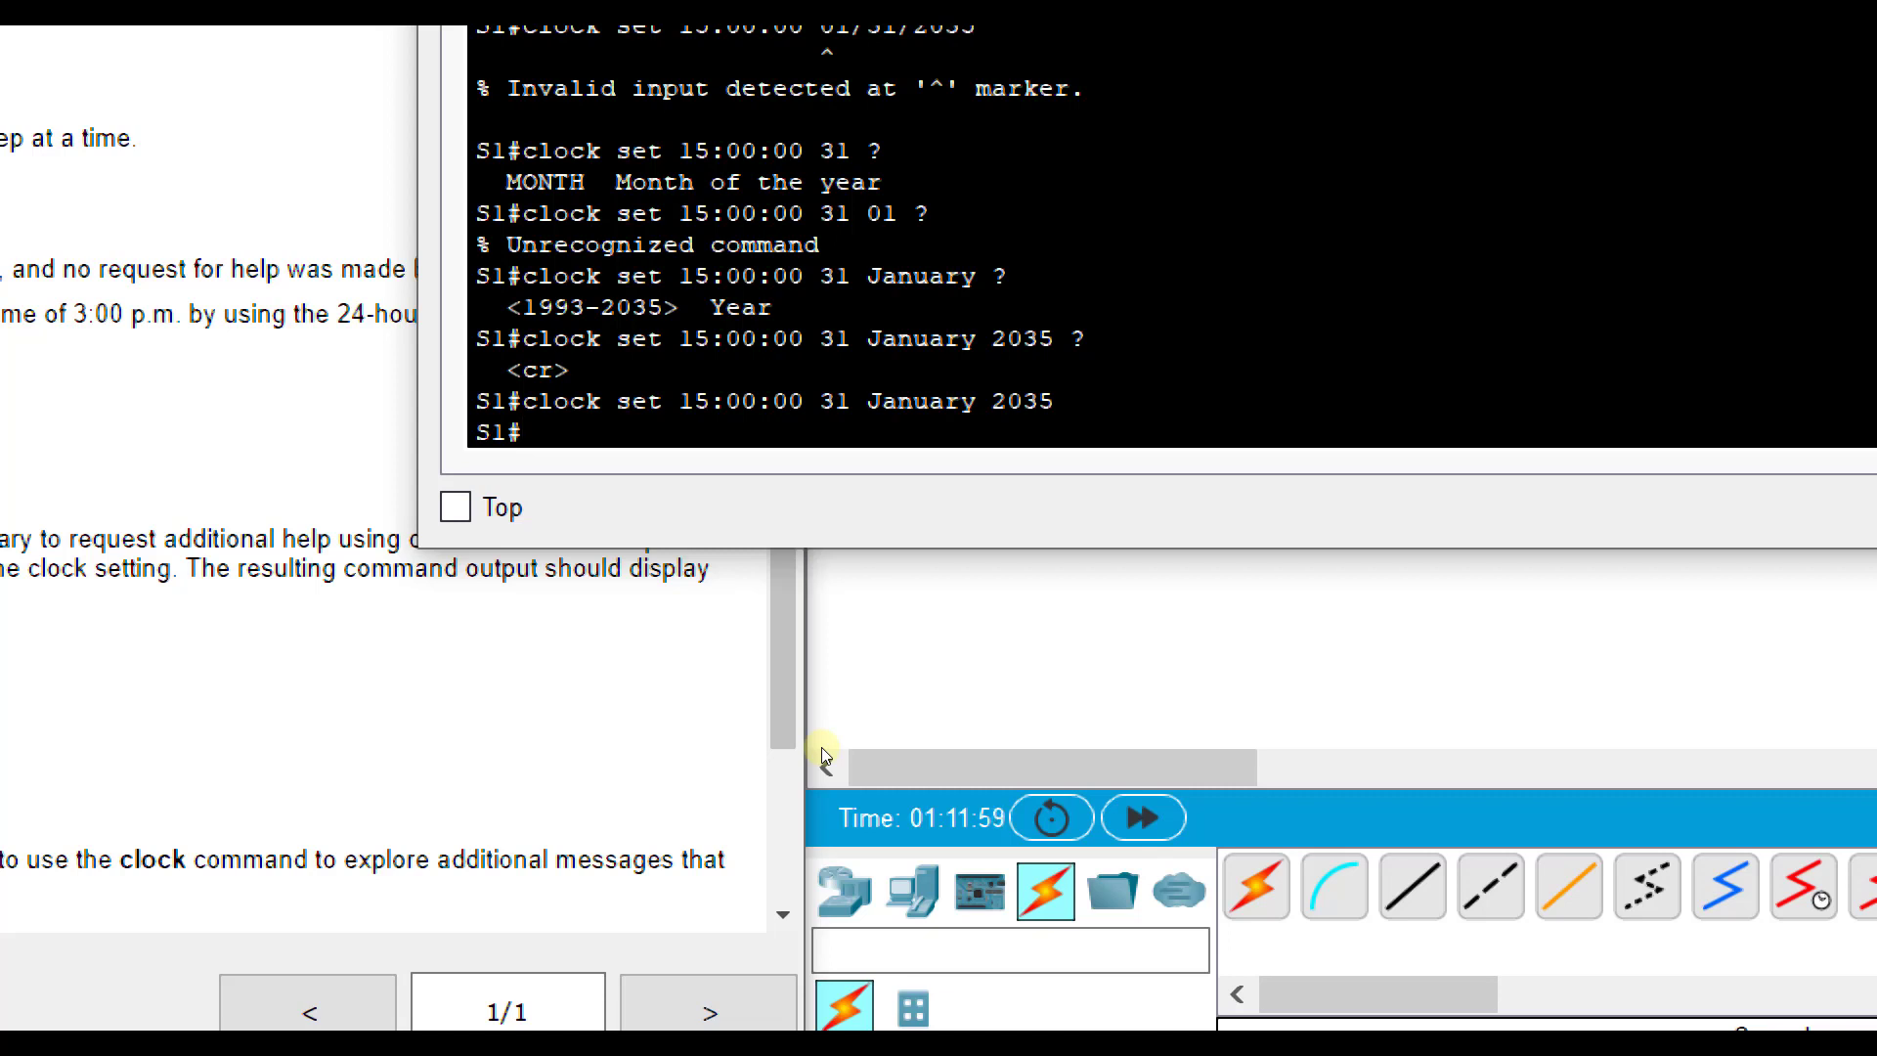
Browse the command history back to an empty prompt and type 'show clock'
{"action": "key", "text": "Up"}
{"action": "key", "text": "Up"}
{"action": "key", "text": "Up"}
{"action": "key", "text": "Up"}
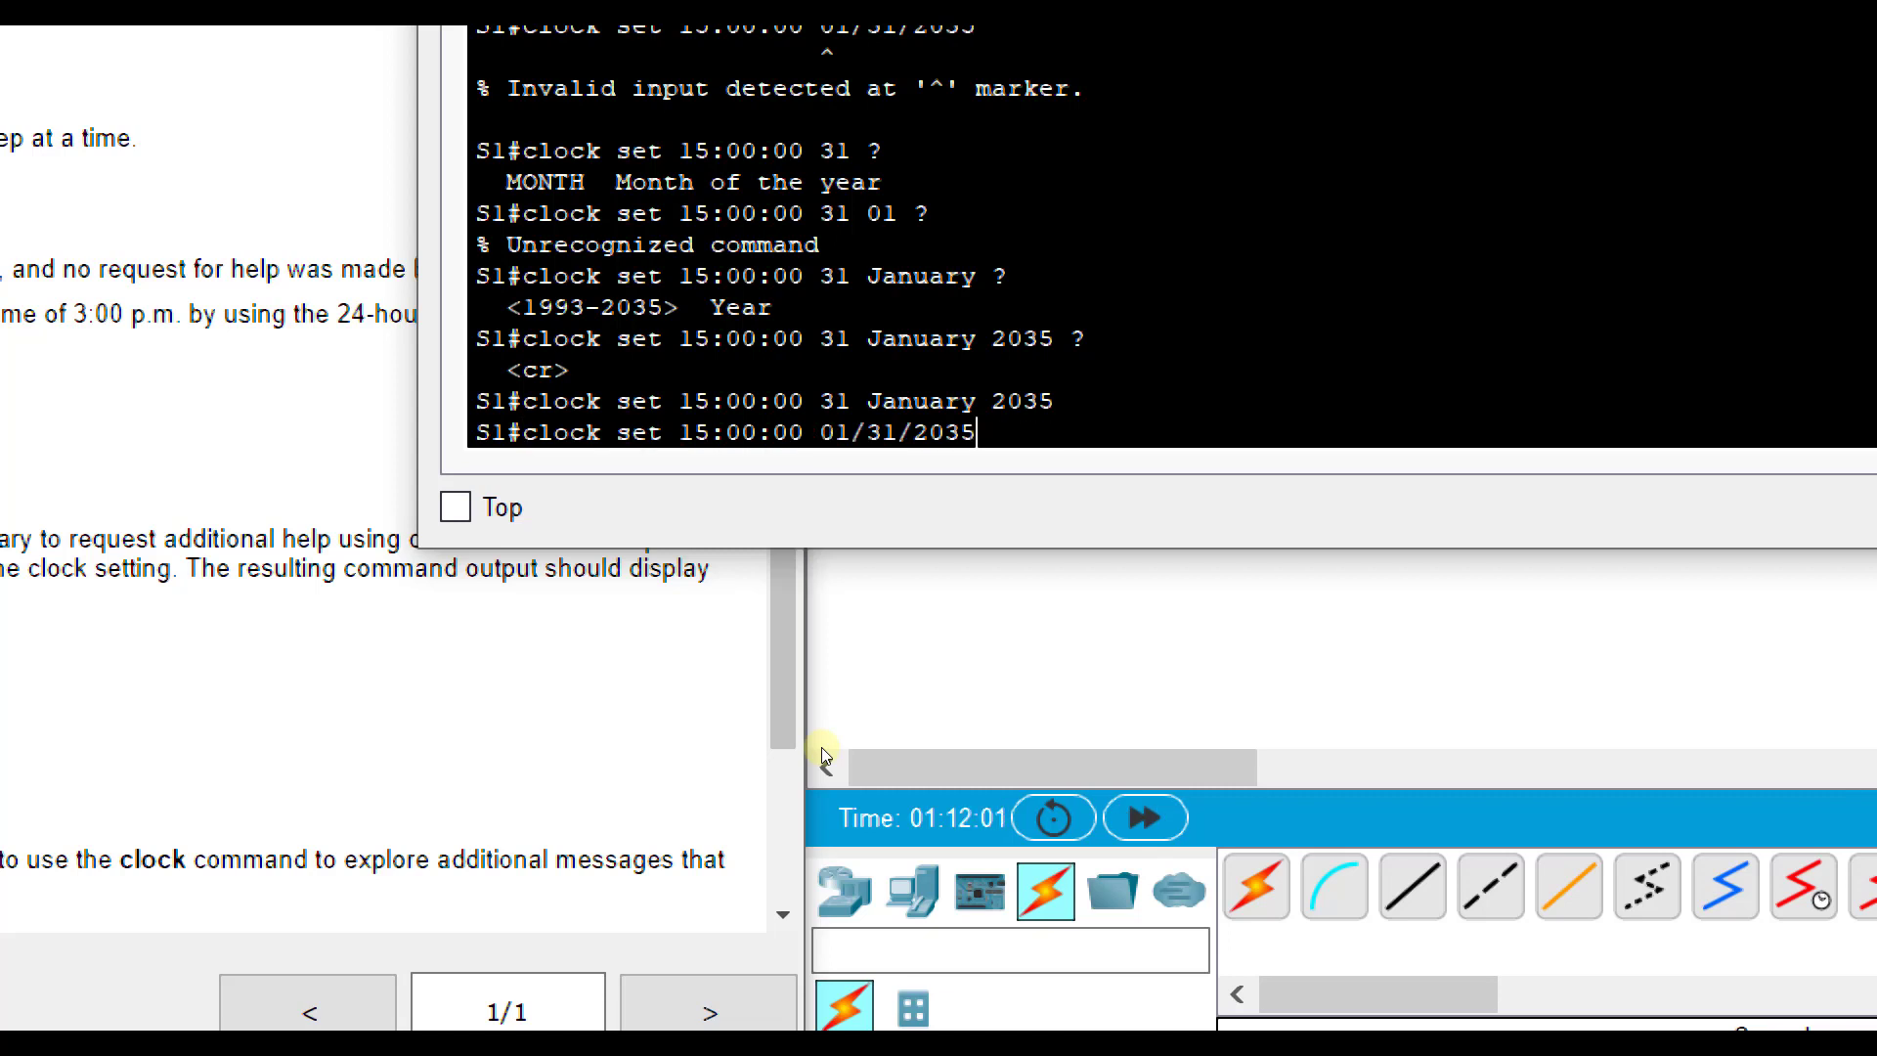
{"action": "key", "text": "Up"}
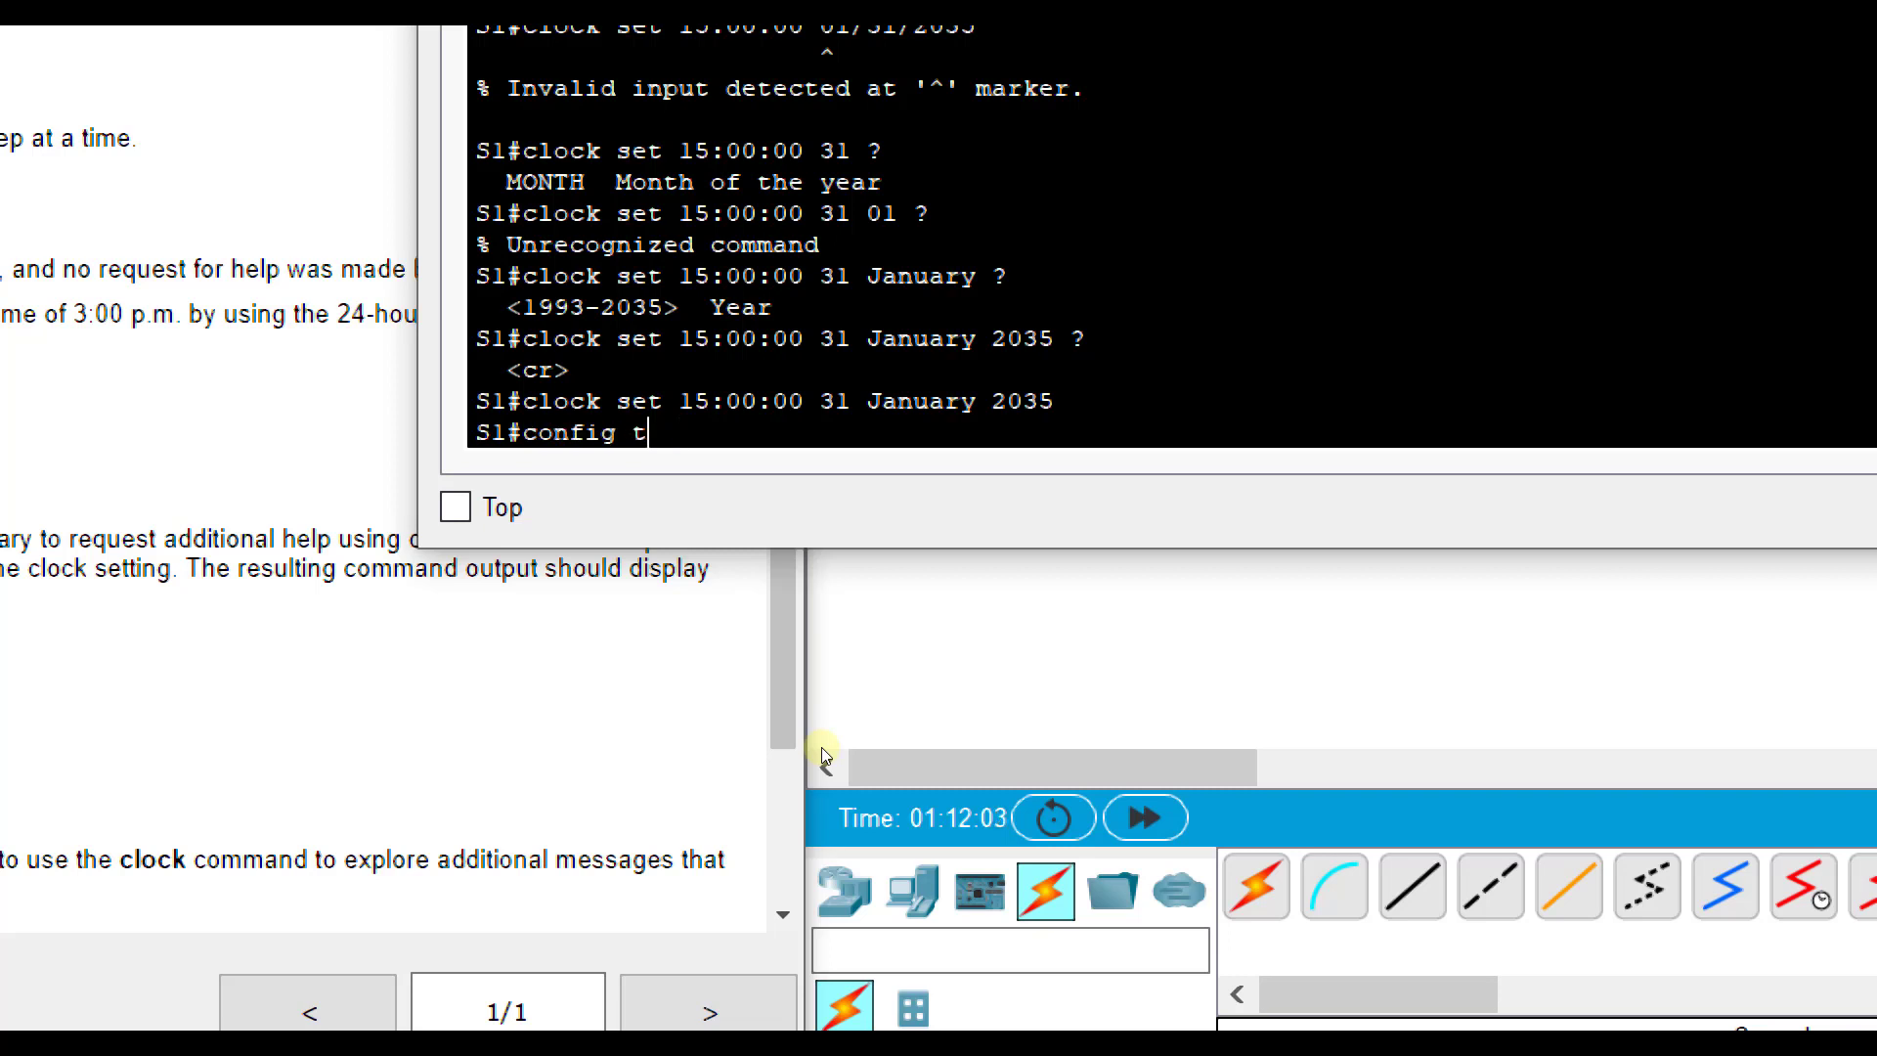
{"action": "key", "text": "Up"}
{"action": "key", "text": "Down"}
{"action": "key", "text": "Down"}
{"action": "key", "text": "Down"}
{"action": "key", "text": "Down"}
{"action": "key", "text": "Down"}
{"action": "key", "text": "Down"}
{"action": "type", "text": "show clock"}
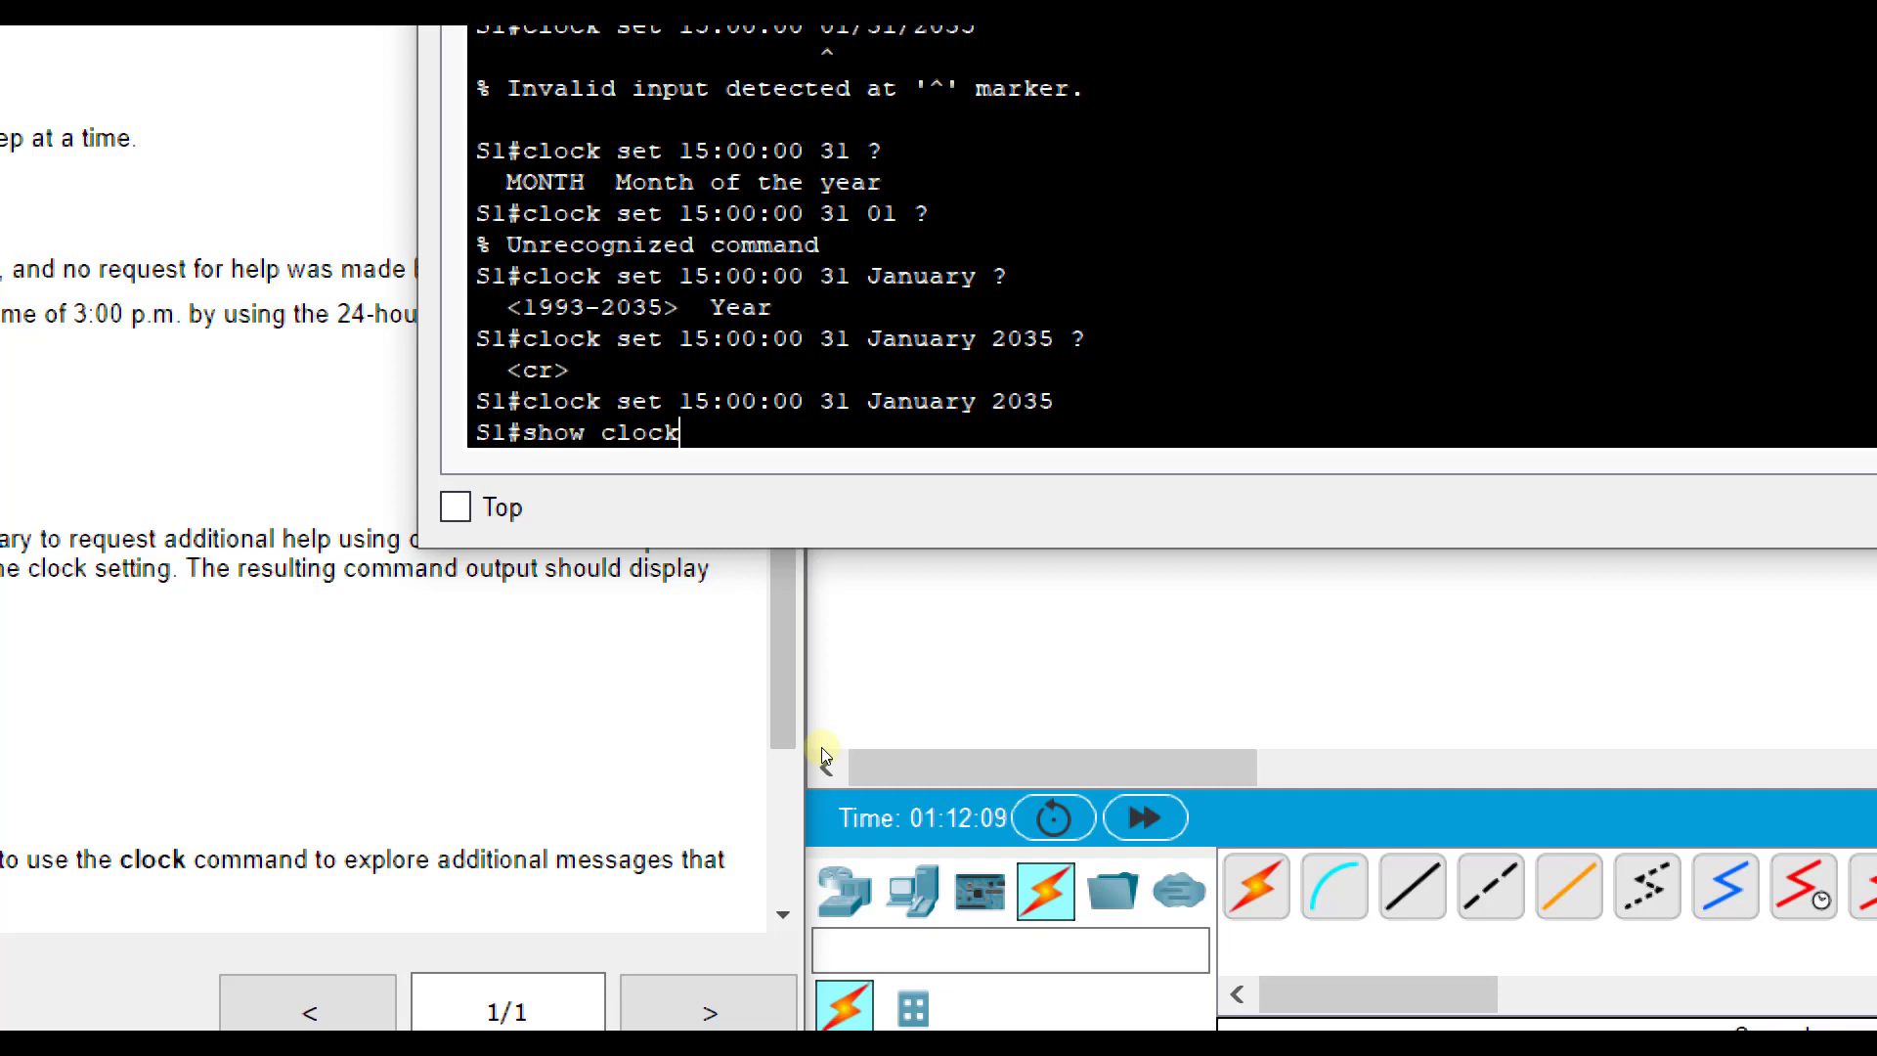
Check S1's clock shows 15:00 Wed Jan 31 2035, then enter config t and exit
{"action": "key", "text": "Return"}
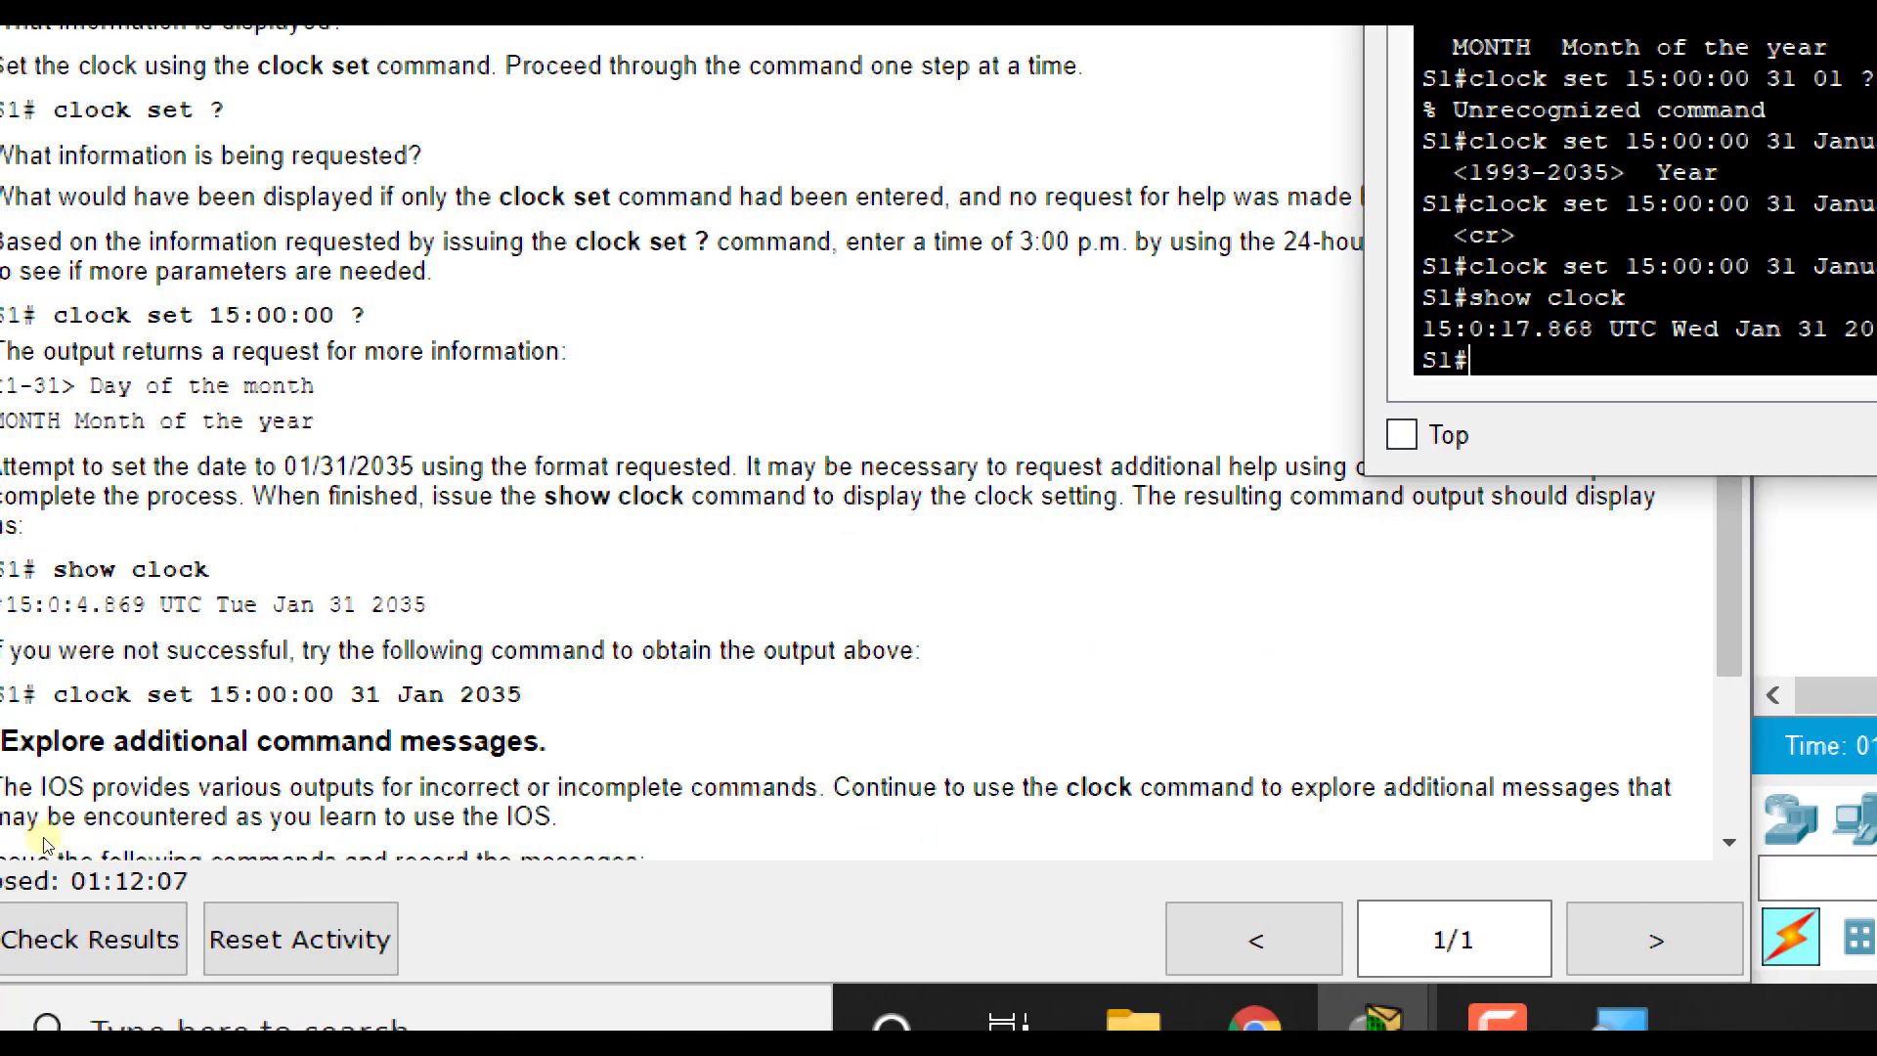
{"action": "scroll", "coordinate": [170, 839], "scroll_direction": "down", "scroll_amount": 5}
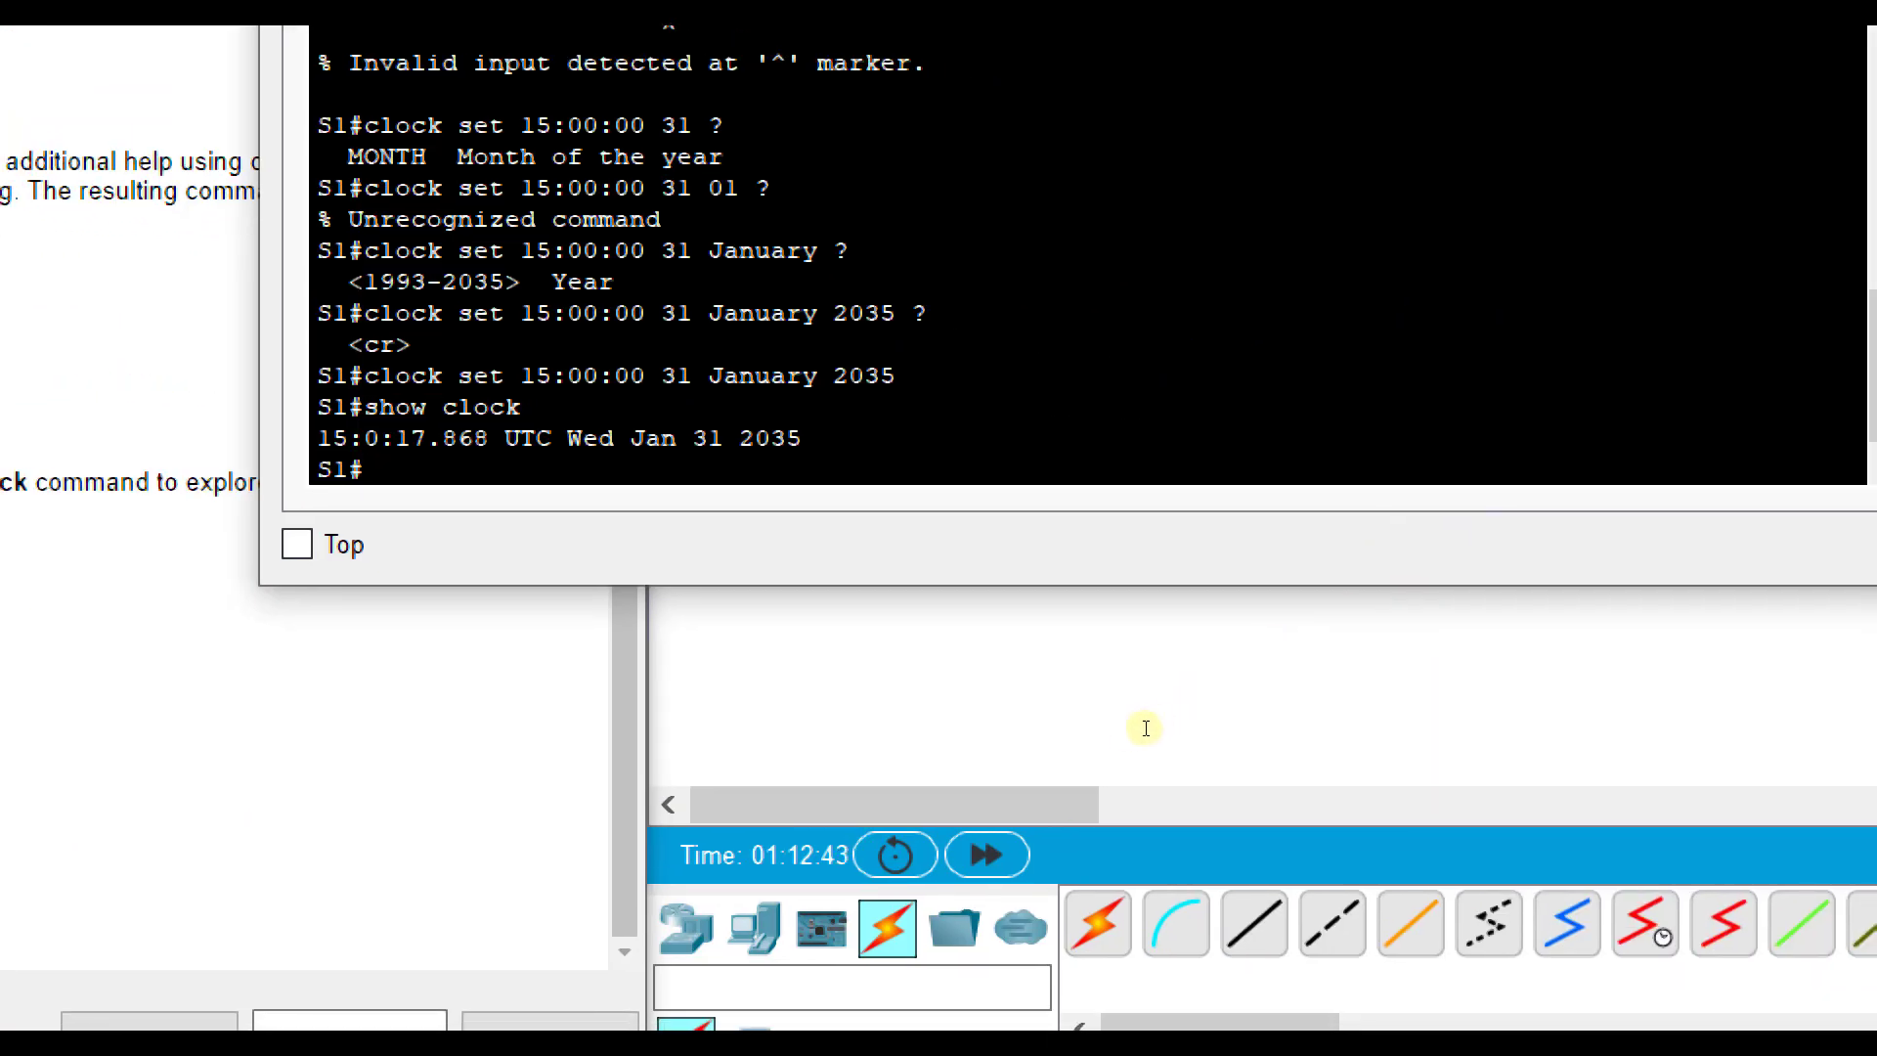
{"action": "type", "text": "config t"}
{"action": "key", "text": "Return"}
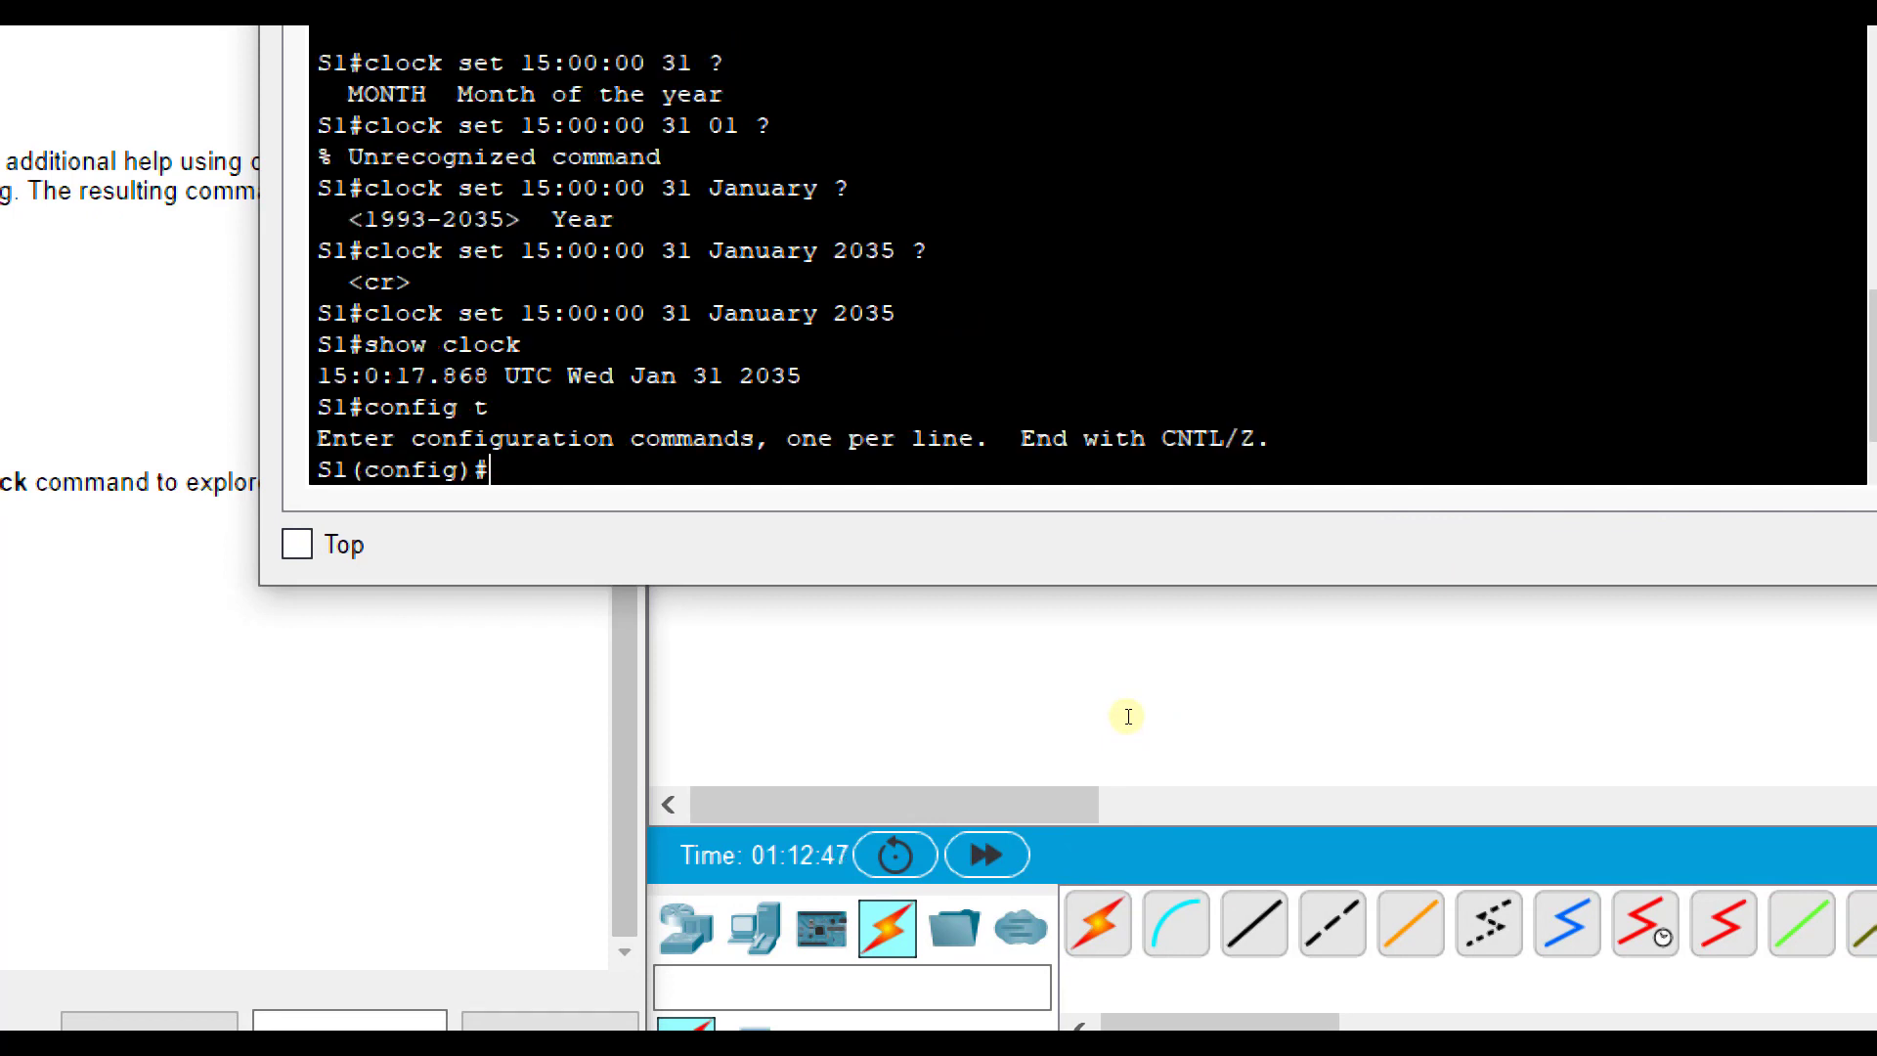
{"action": "type", "text": "exit"}
{"action": "key", "text": "Return"}
{"action": "key", "text": "Return"}
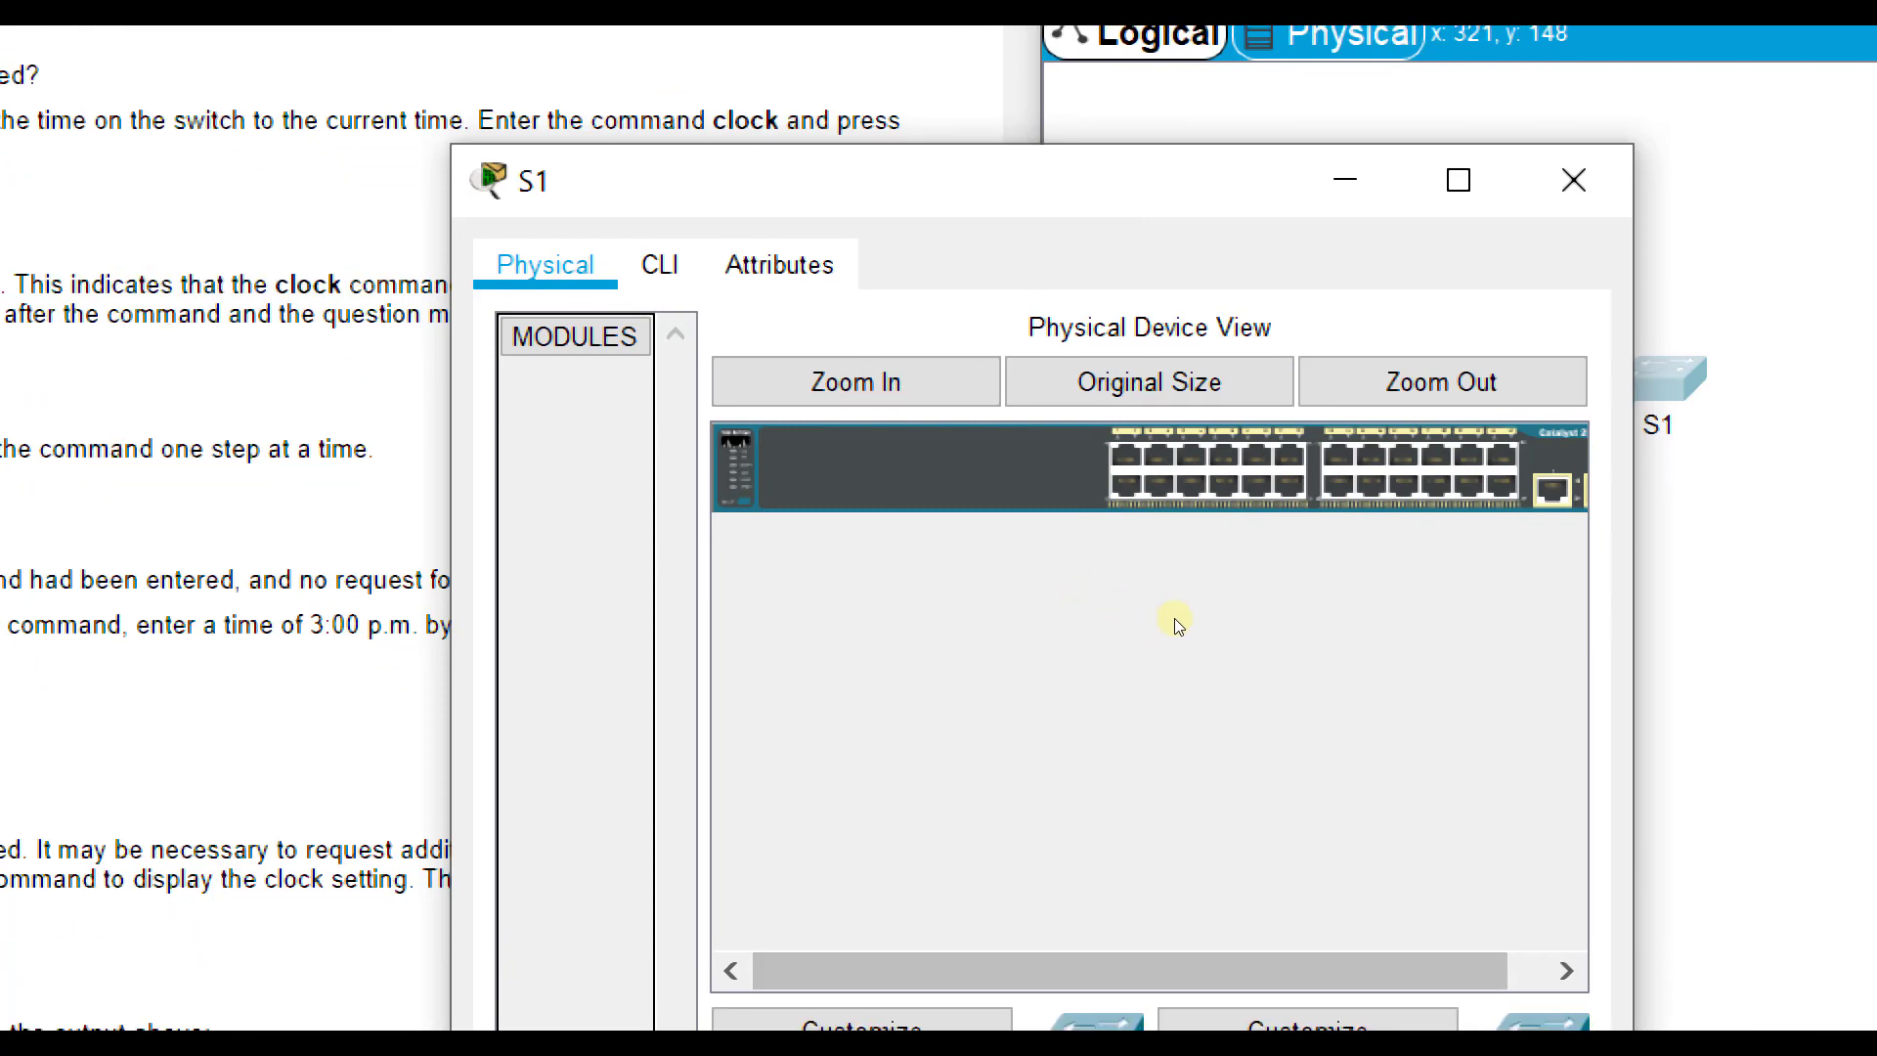
Close the S1 device window, leaving the topology and lab instructions visible
{"action": "scroll", "coordinate": [1210, 676], "scroll_direction": "down", "scroll_amount": 1}
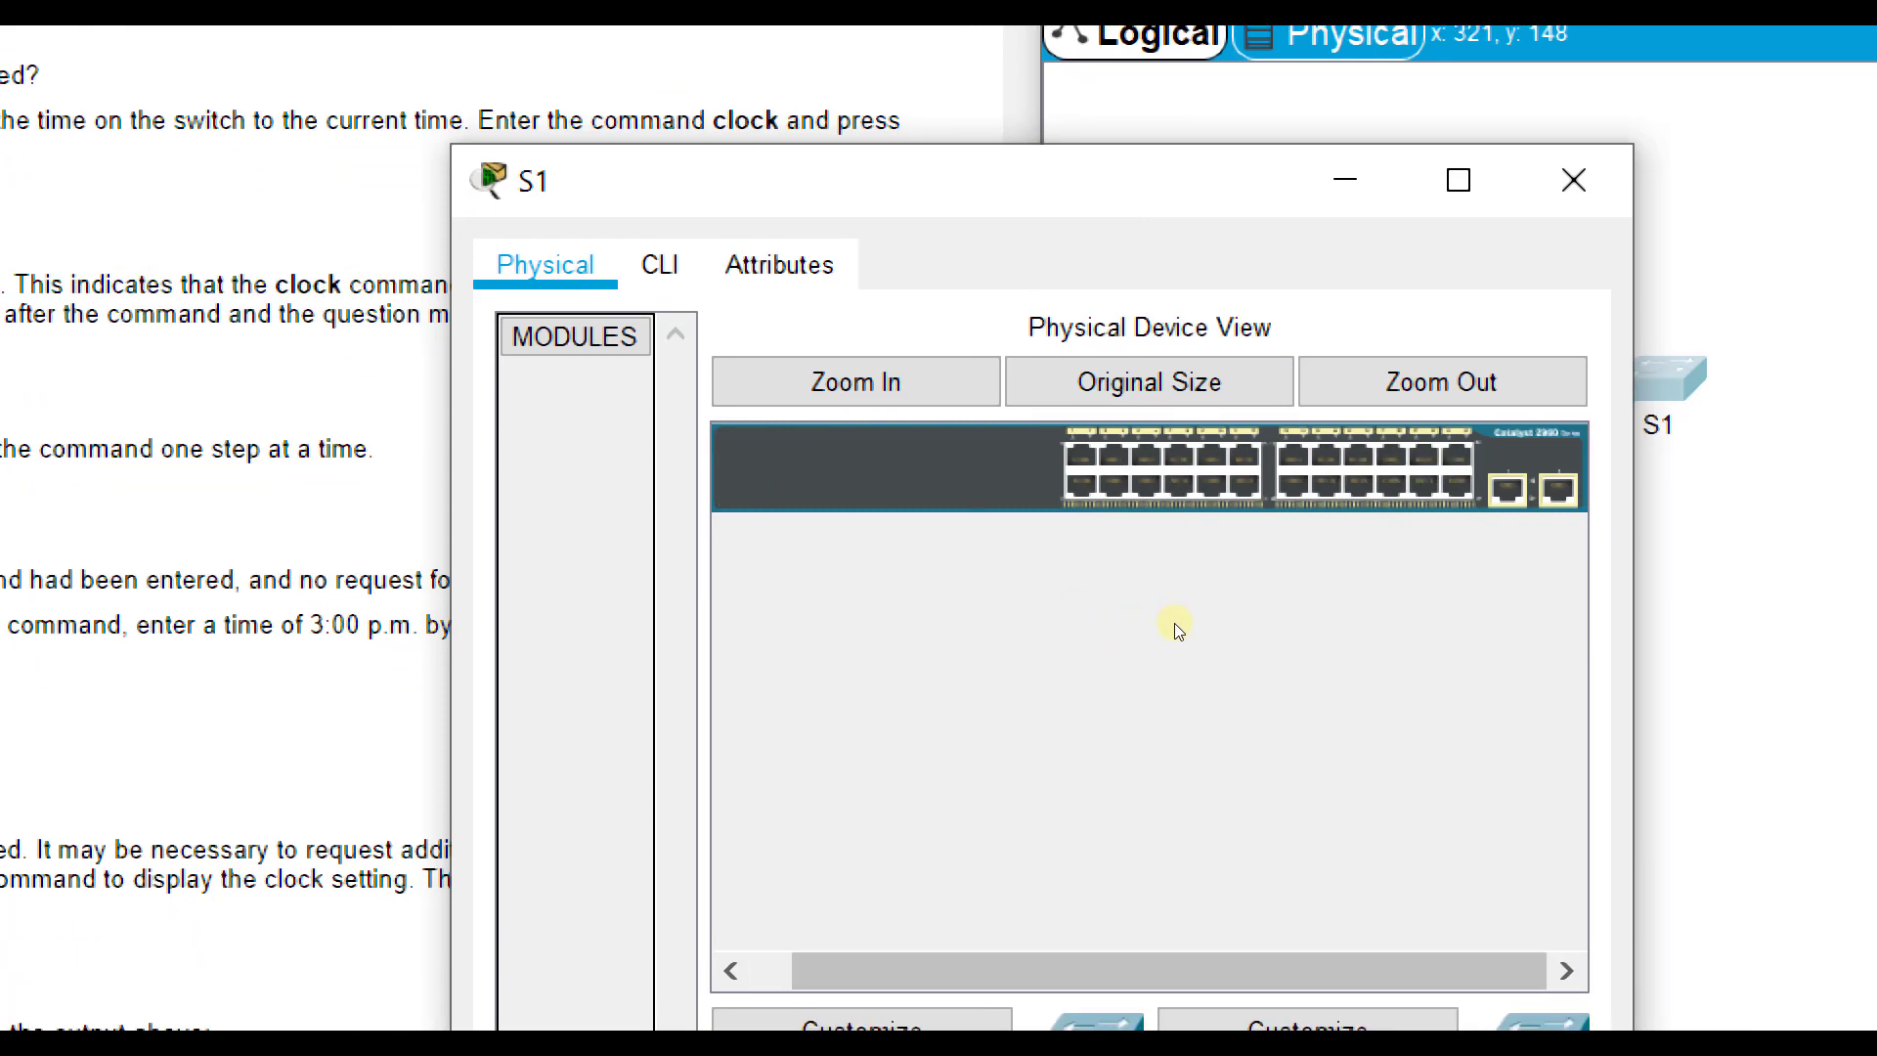
{"action": "scroll", "coordinate": [1029, 606], "scroll_direction": "up", "scroll_amount": 1}
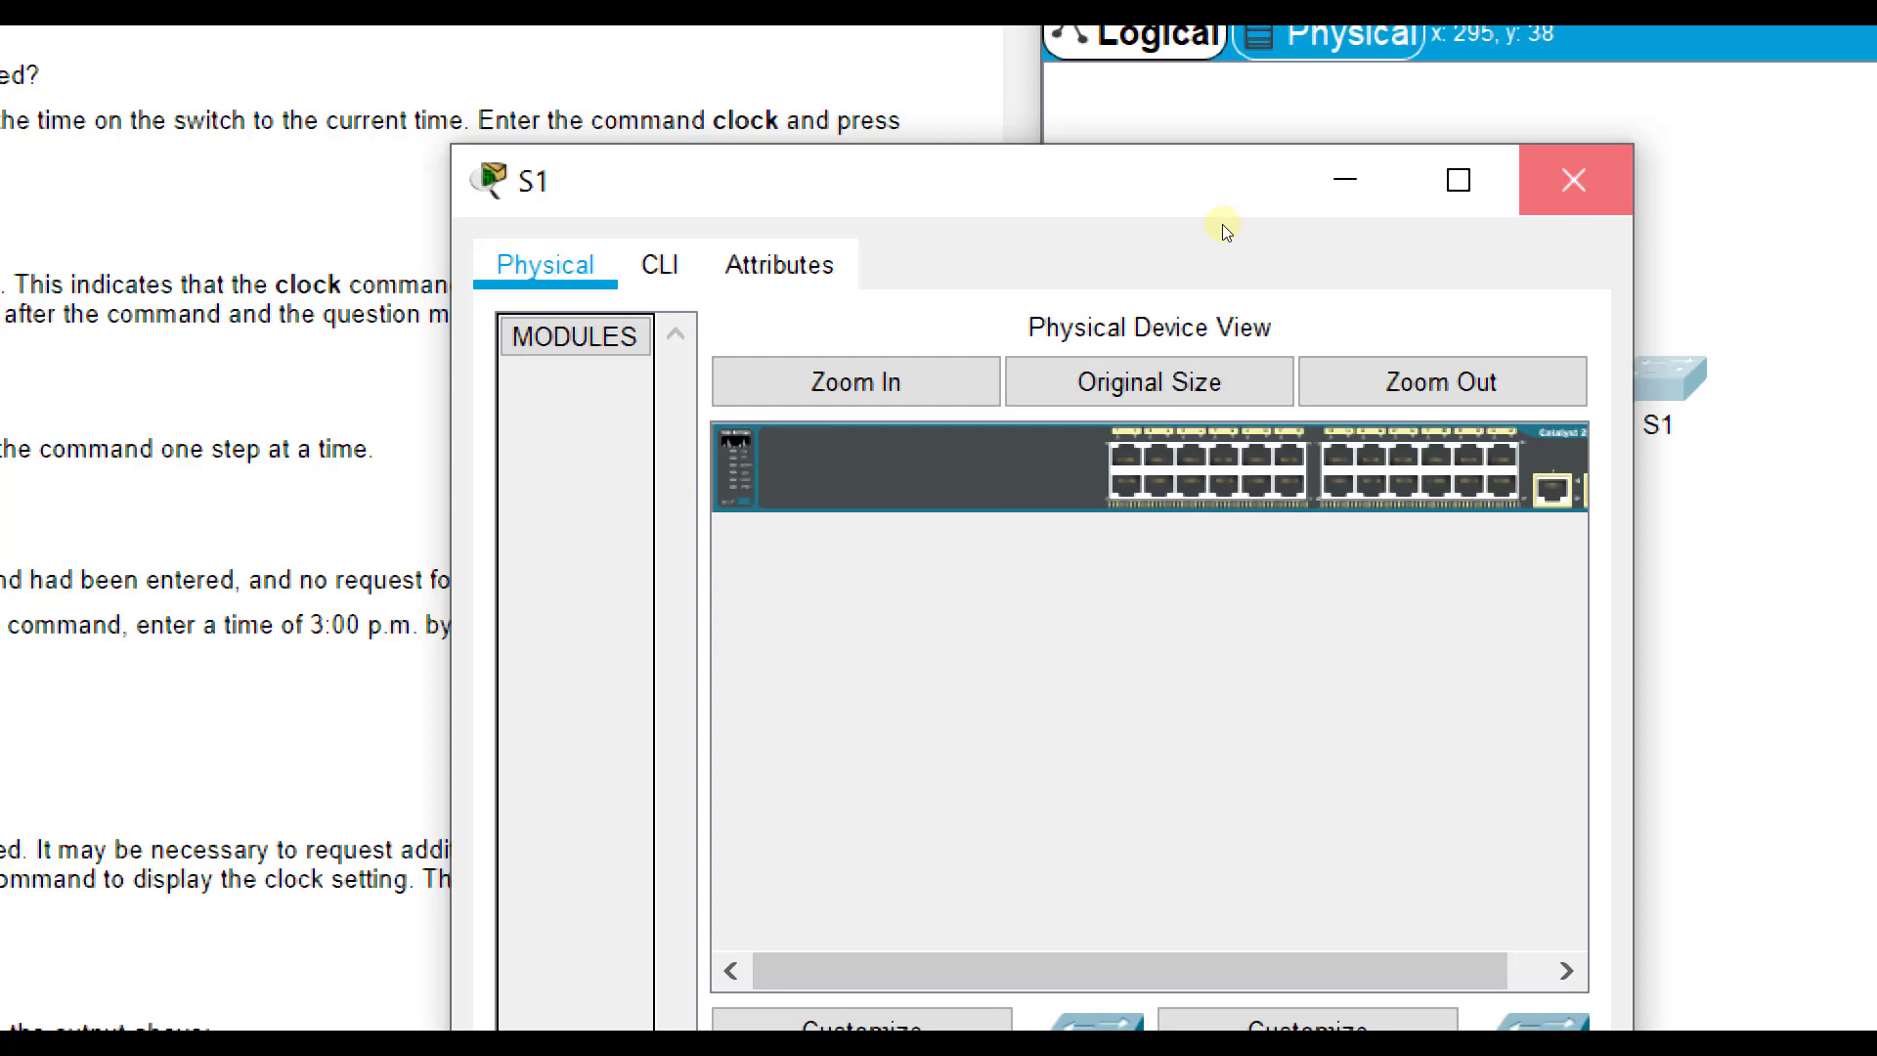
{"action": "key", "text": "alt+F4"}
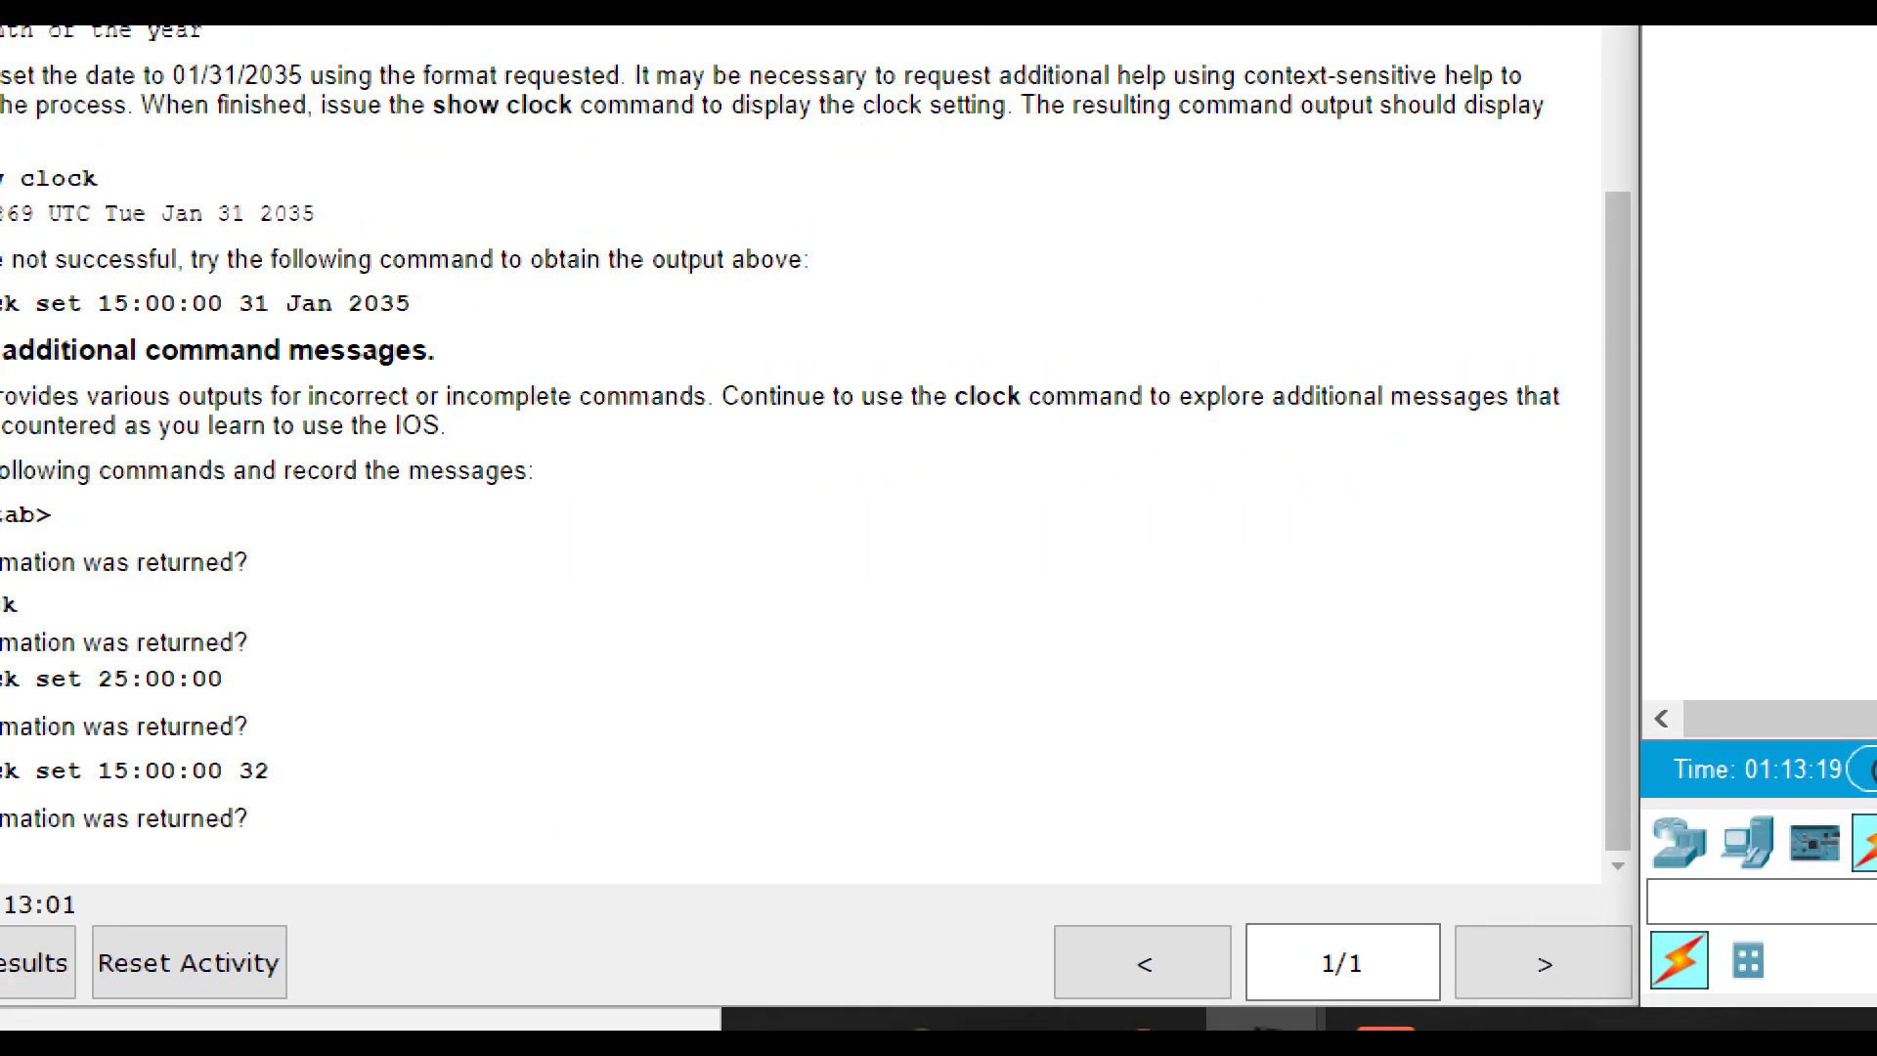
{"action": "left_click", "coordinate": [1508, 1020]}
{"action": "key", "text": "super+minus"}
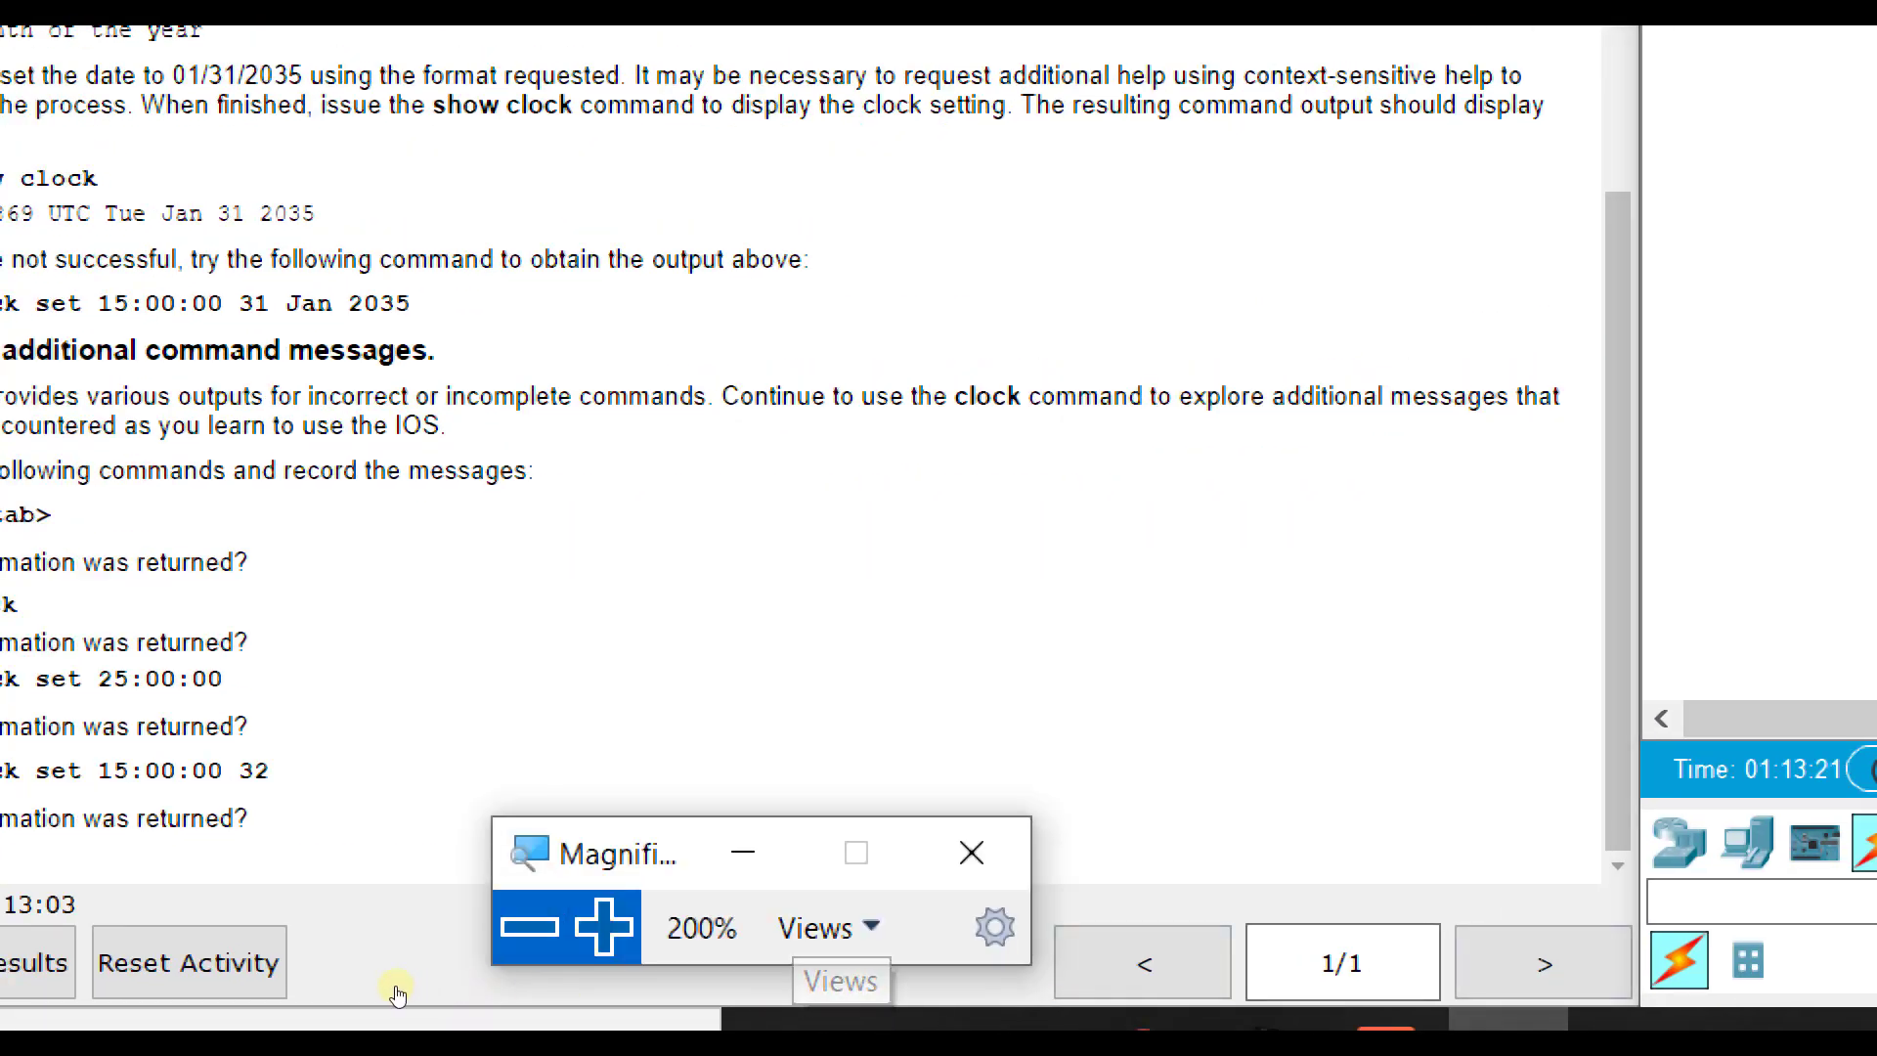
{"action": "left_click", "coordinate": [519, 628]}
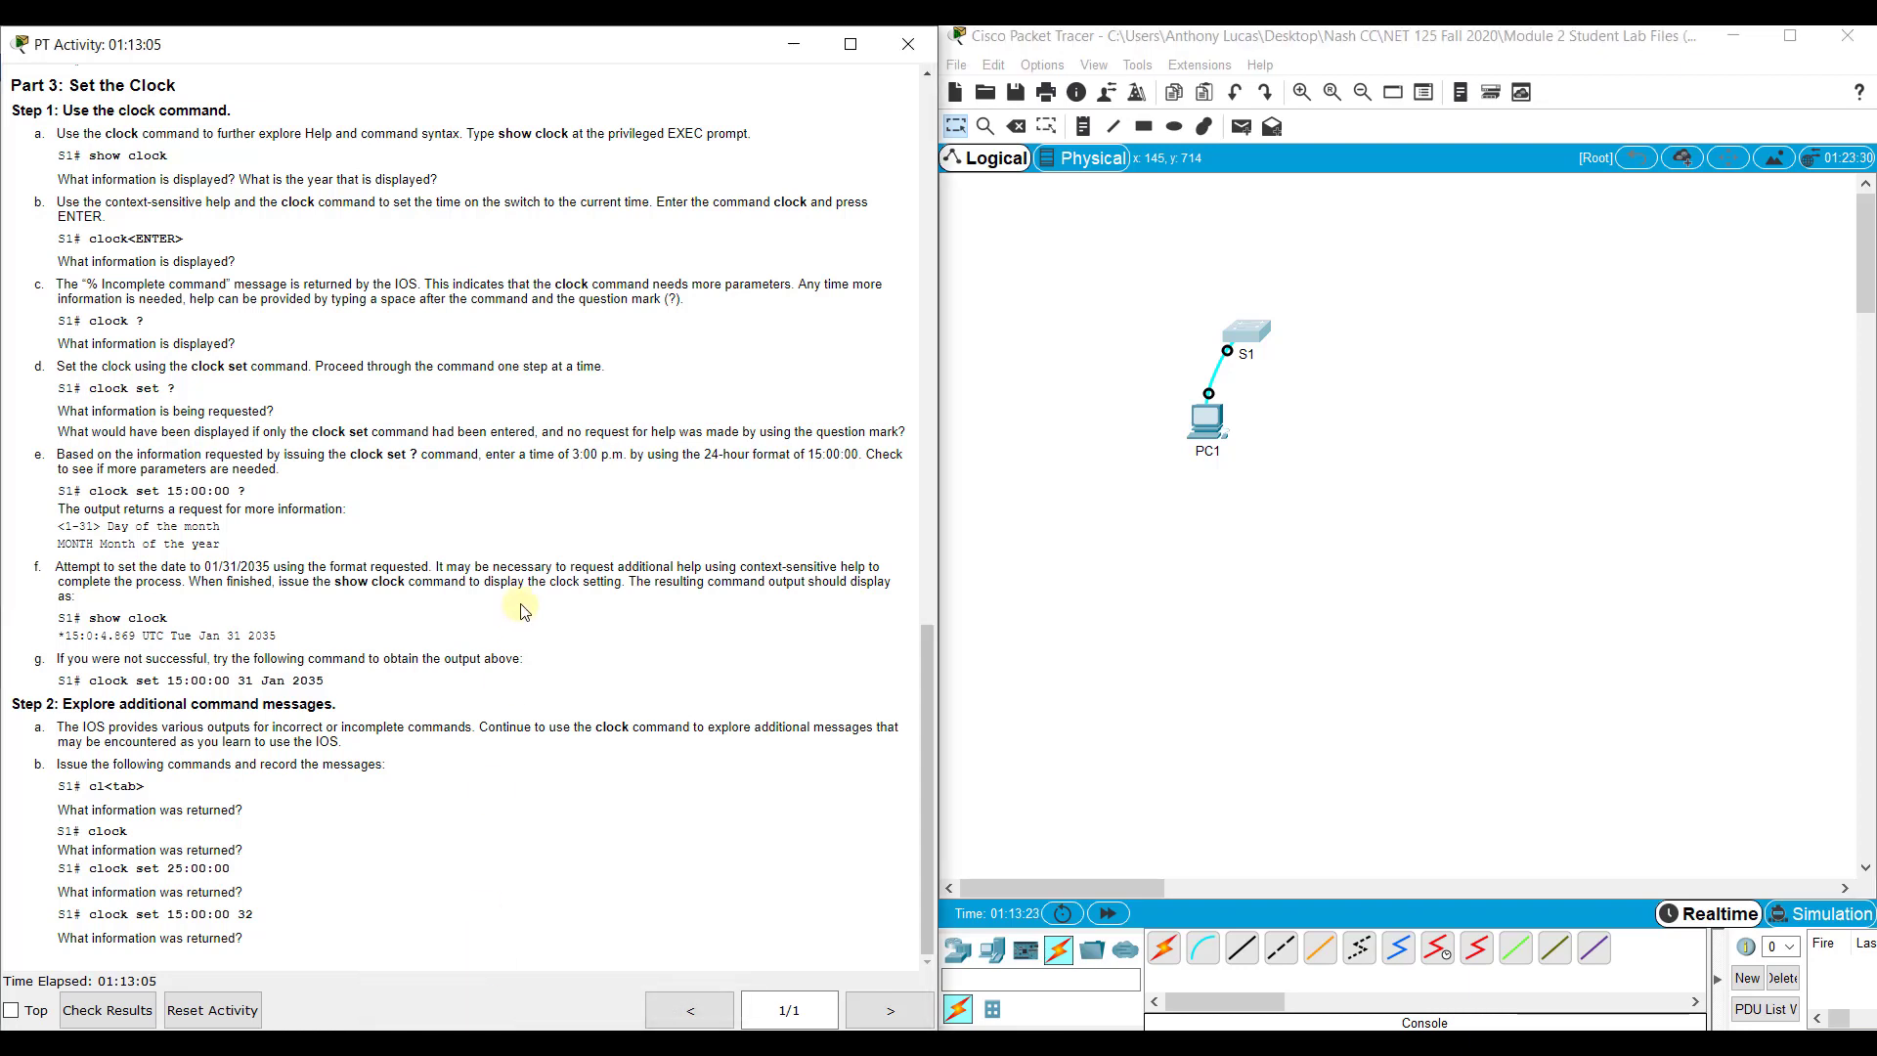